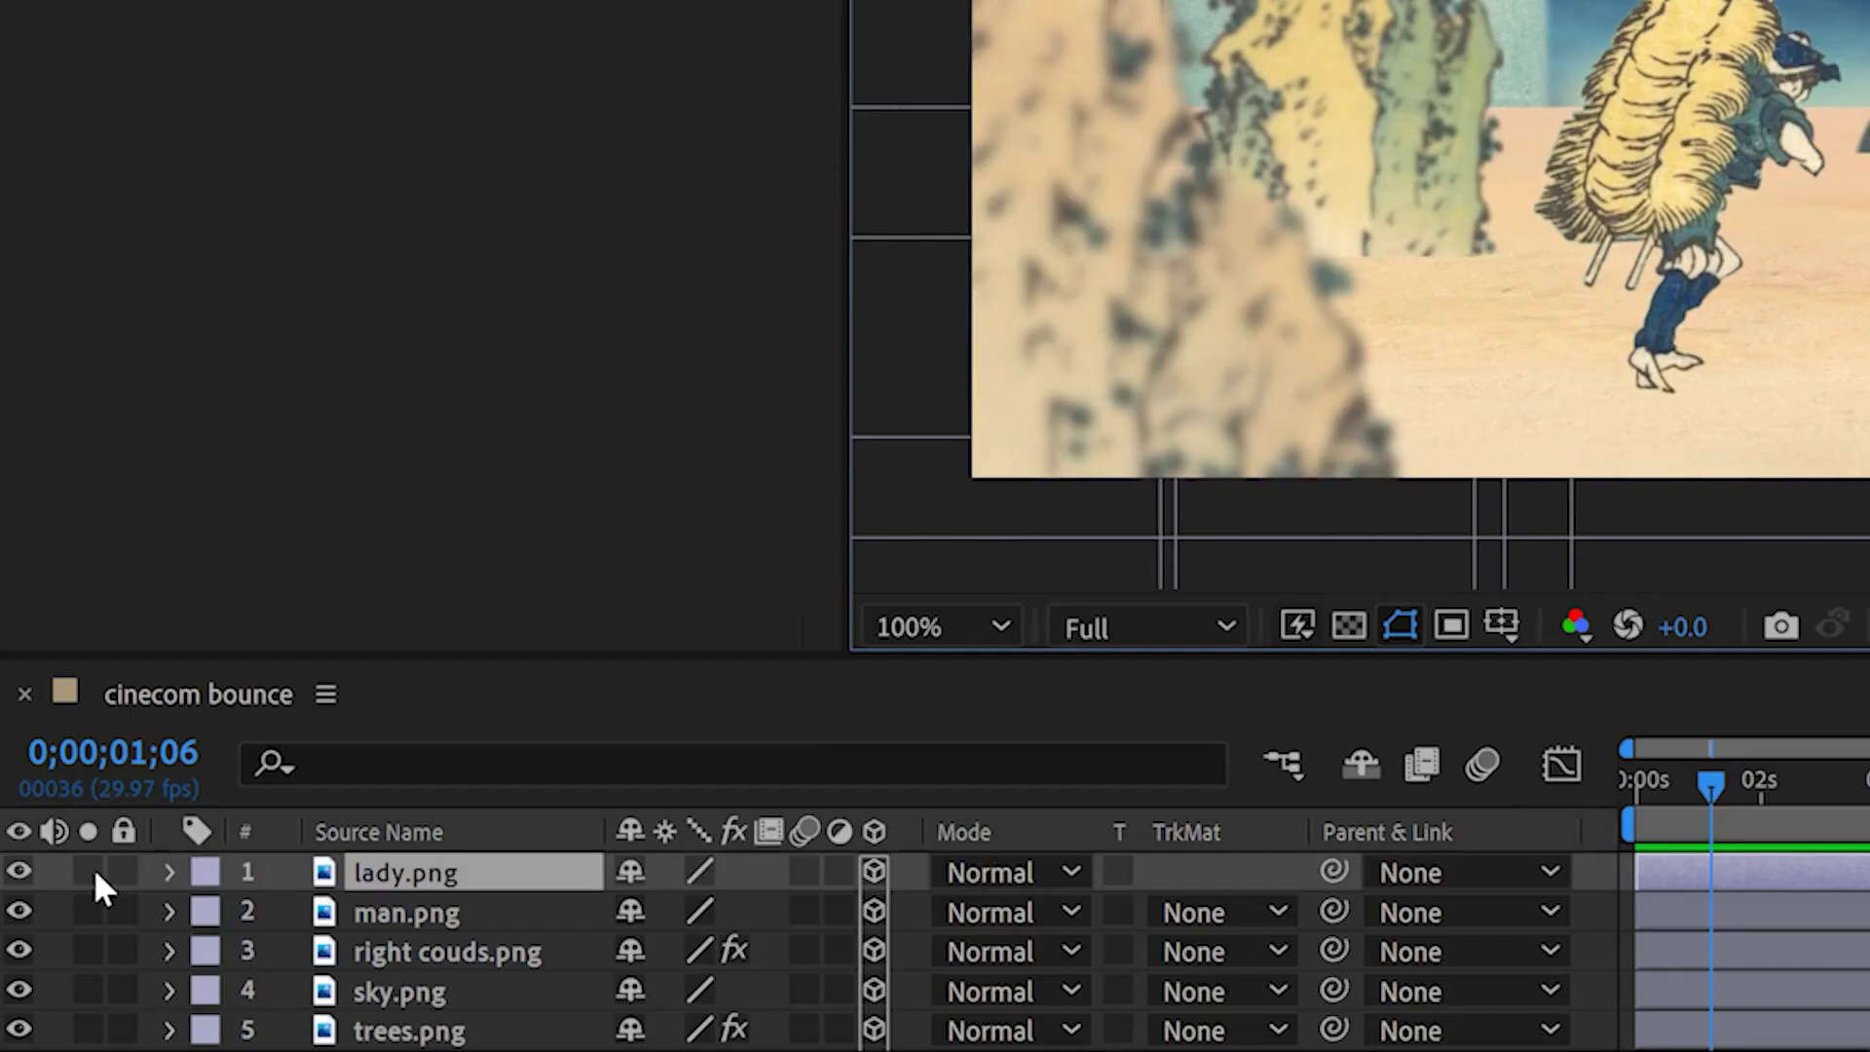
Step: Solo lady.png so only the woman shows on black, then shift her anchor point upward
{"action": "left_click", "coordinate": [89, 872]}
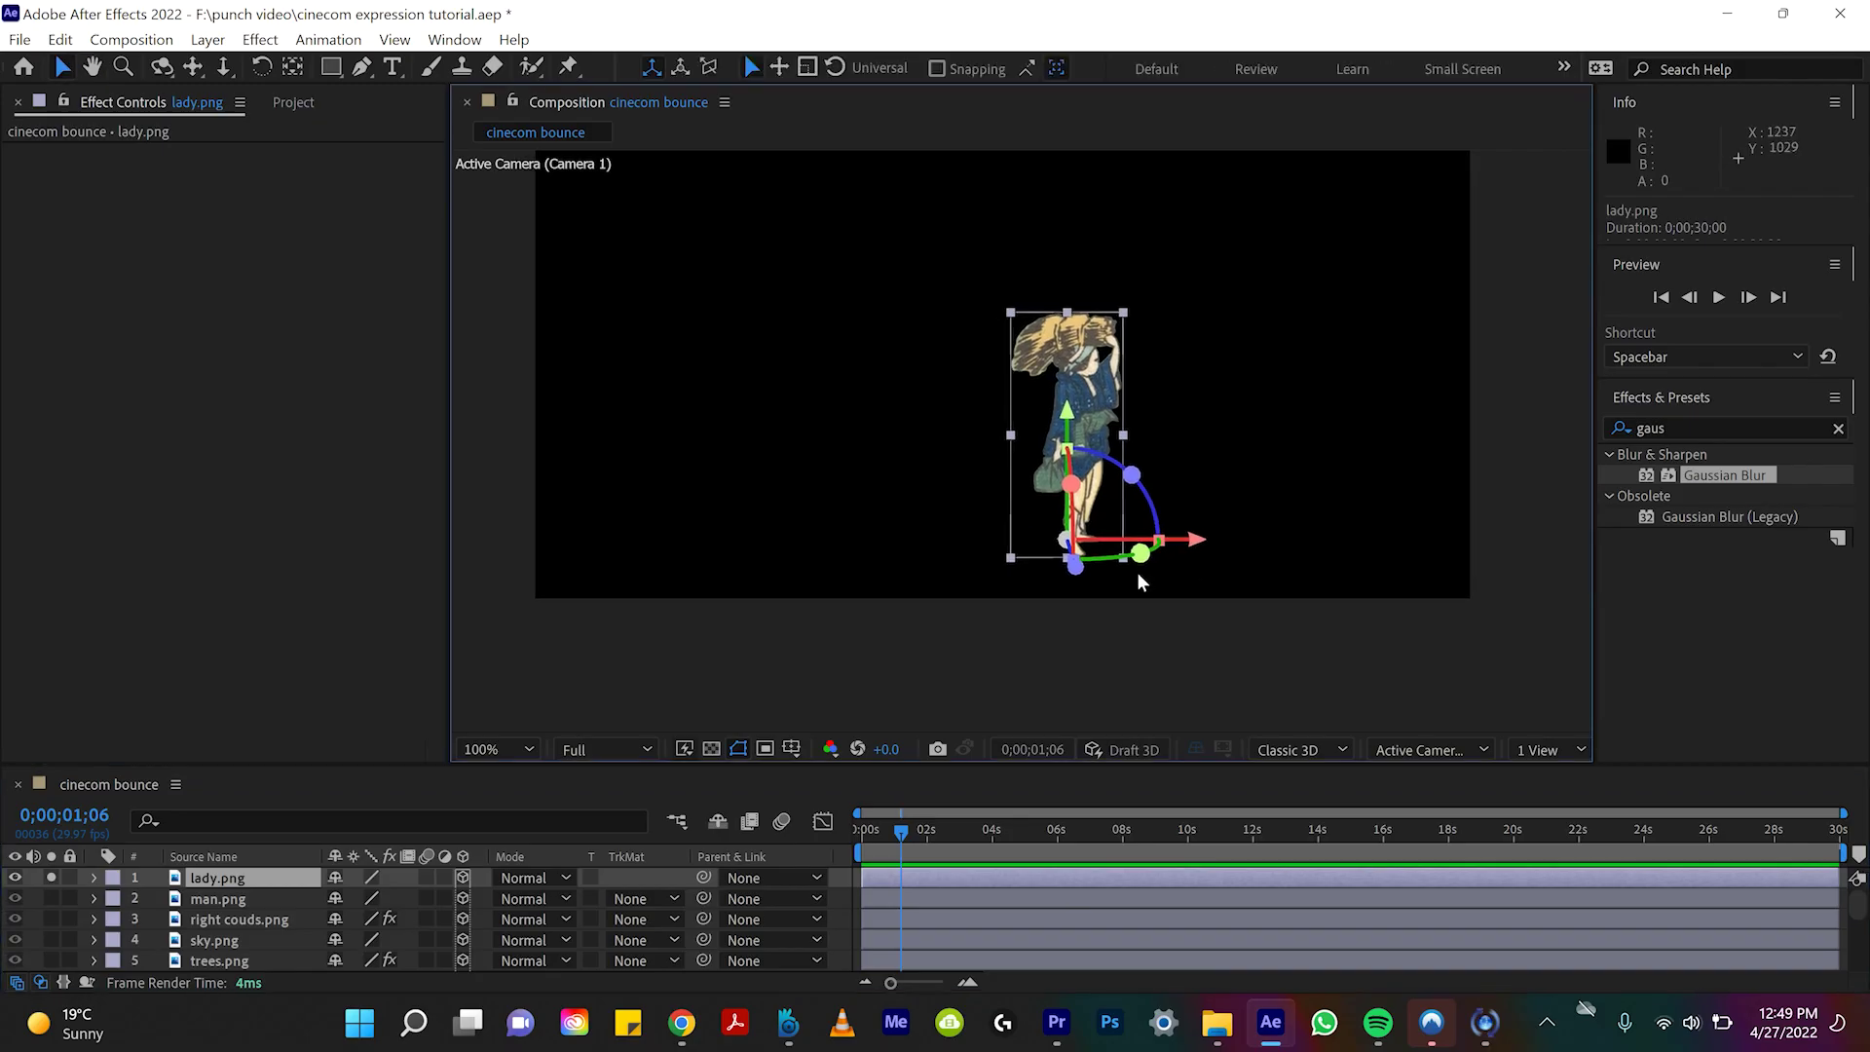
{"action": "scroll", "coordinate": [1120, 575], "scroll_direction": "up", "scroll_amount": 5}
{"action": "scroll", "coordinate": [1072, 575], "scroll_direction": "down", "scroll_amount": 4}
{"action": "scroll", "coordinate": [1060, 580], "scroll_direction": "up", "scroll_amount": 2}
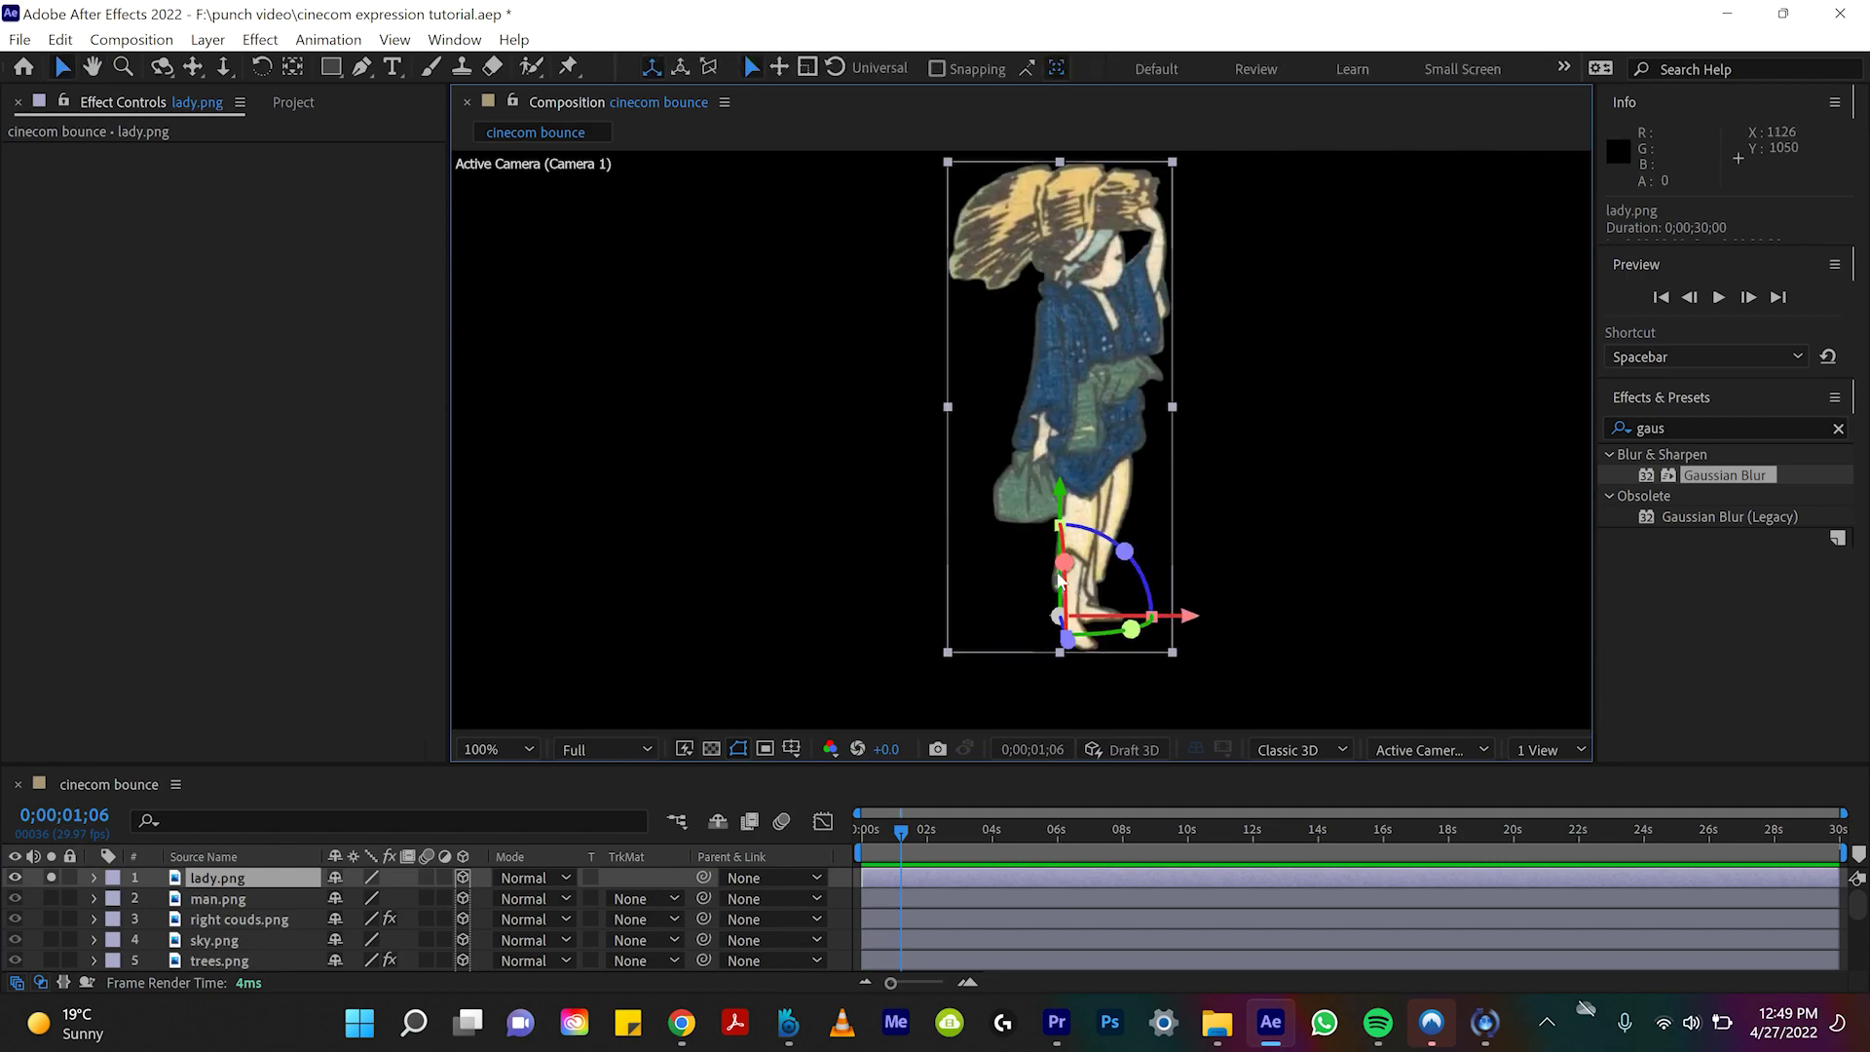
{"action": "scroll", "coordinate": [1060, 580], "scroll_direction": "down", "scroll_amount": 3}
{"action": "left_click_drag", "start_coordinate": [1049, 368], "coordinate": [1069, 291]}
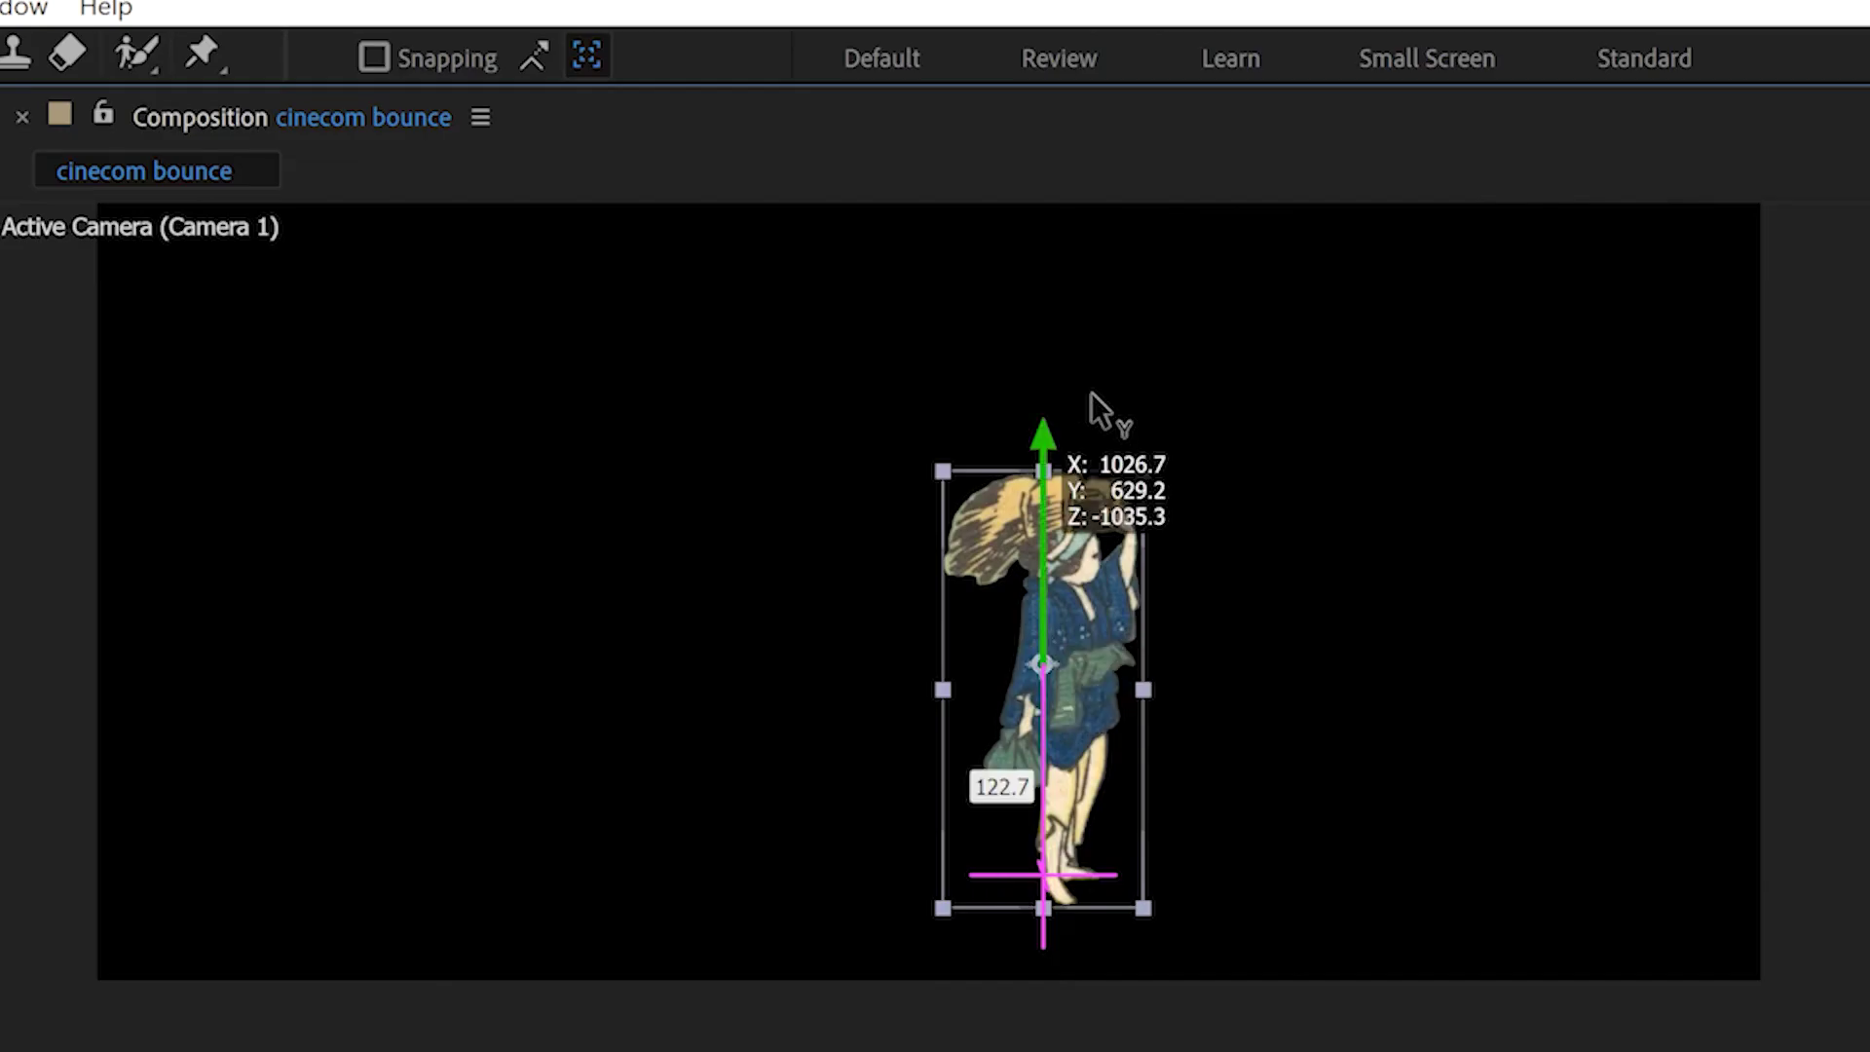
{"action": "left_click_drag", "start_coordinate": [1089, 458], "coordinate": [1089, 458]}
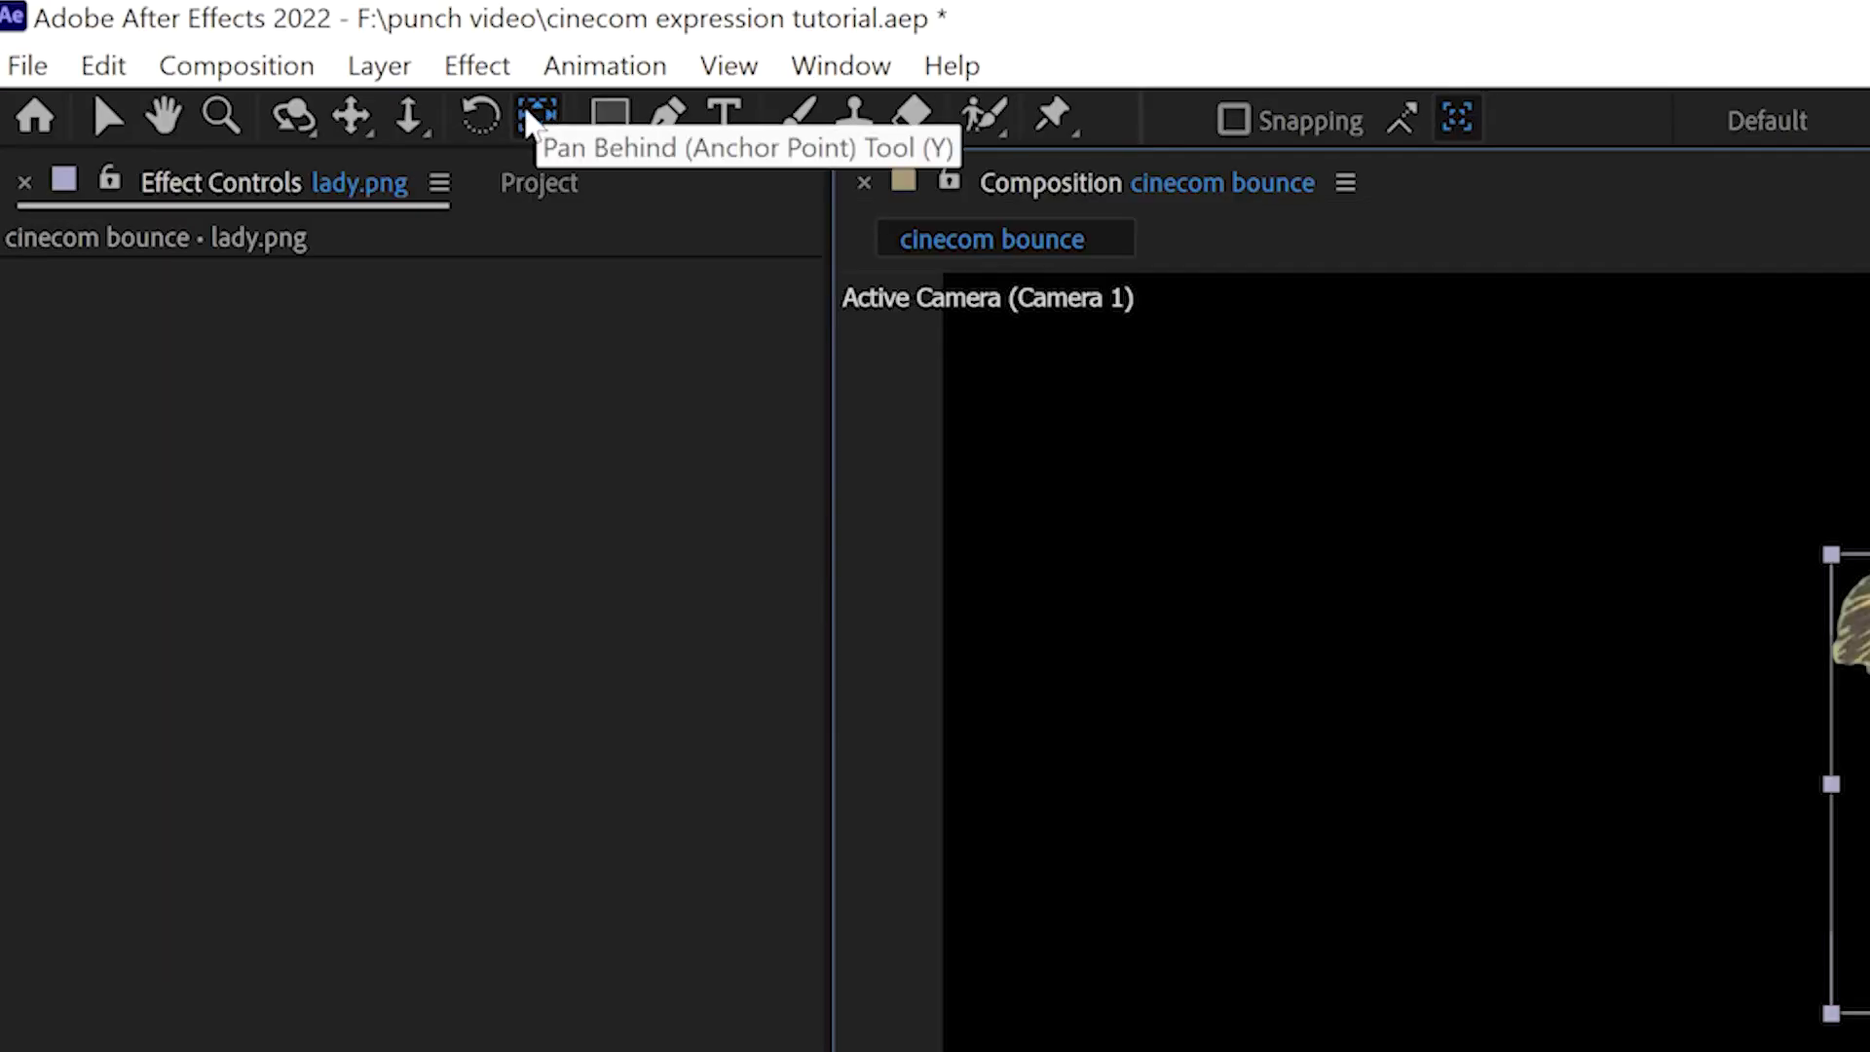
Step: Move the lady's anchor point down to her feet with the Pan Behind tool, checking playback
{"action": "left_click", "coordinate": [539, 117]}
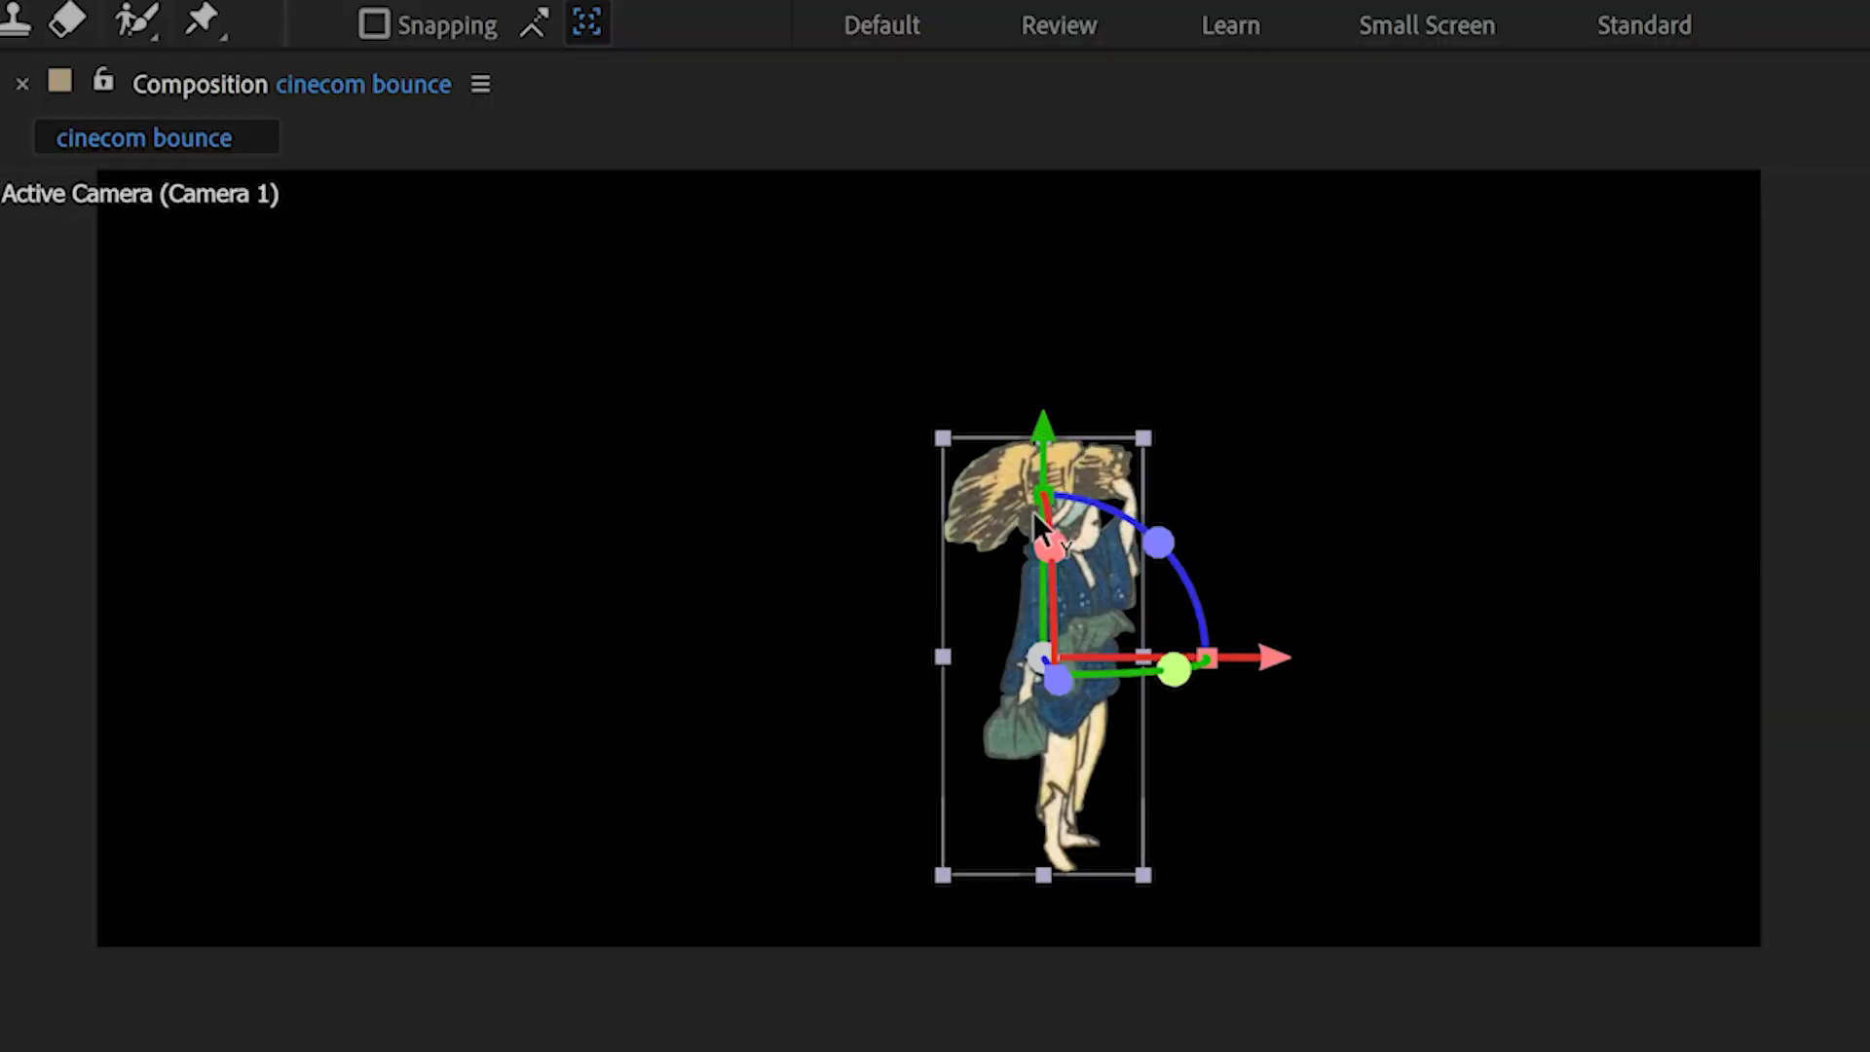
{"action": "left_click_drag", "start_coordinate": [1033, 512], "coordinate": [1023, 647]}
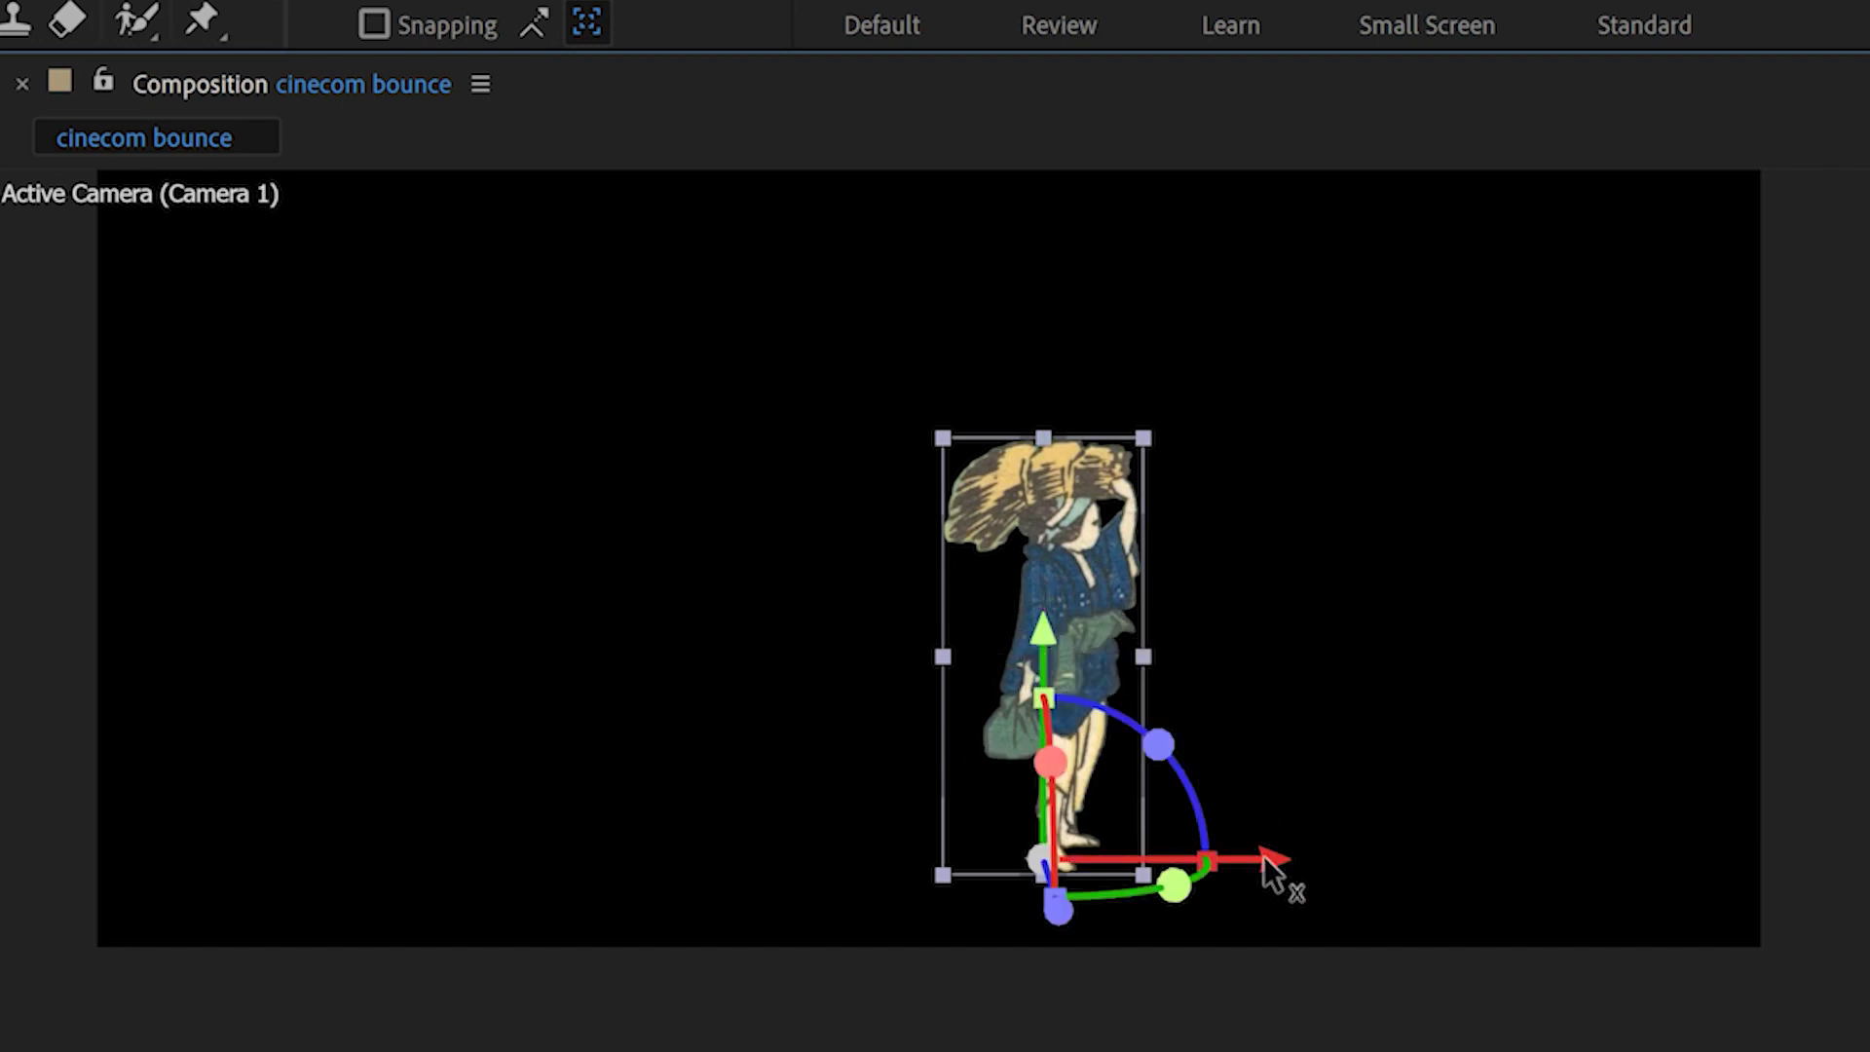
{"action": "left_click_drag", "start_coordinate": [1263, 858], "coordinate": [1300, 864]}
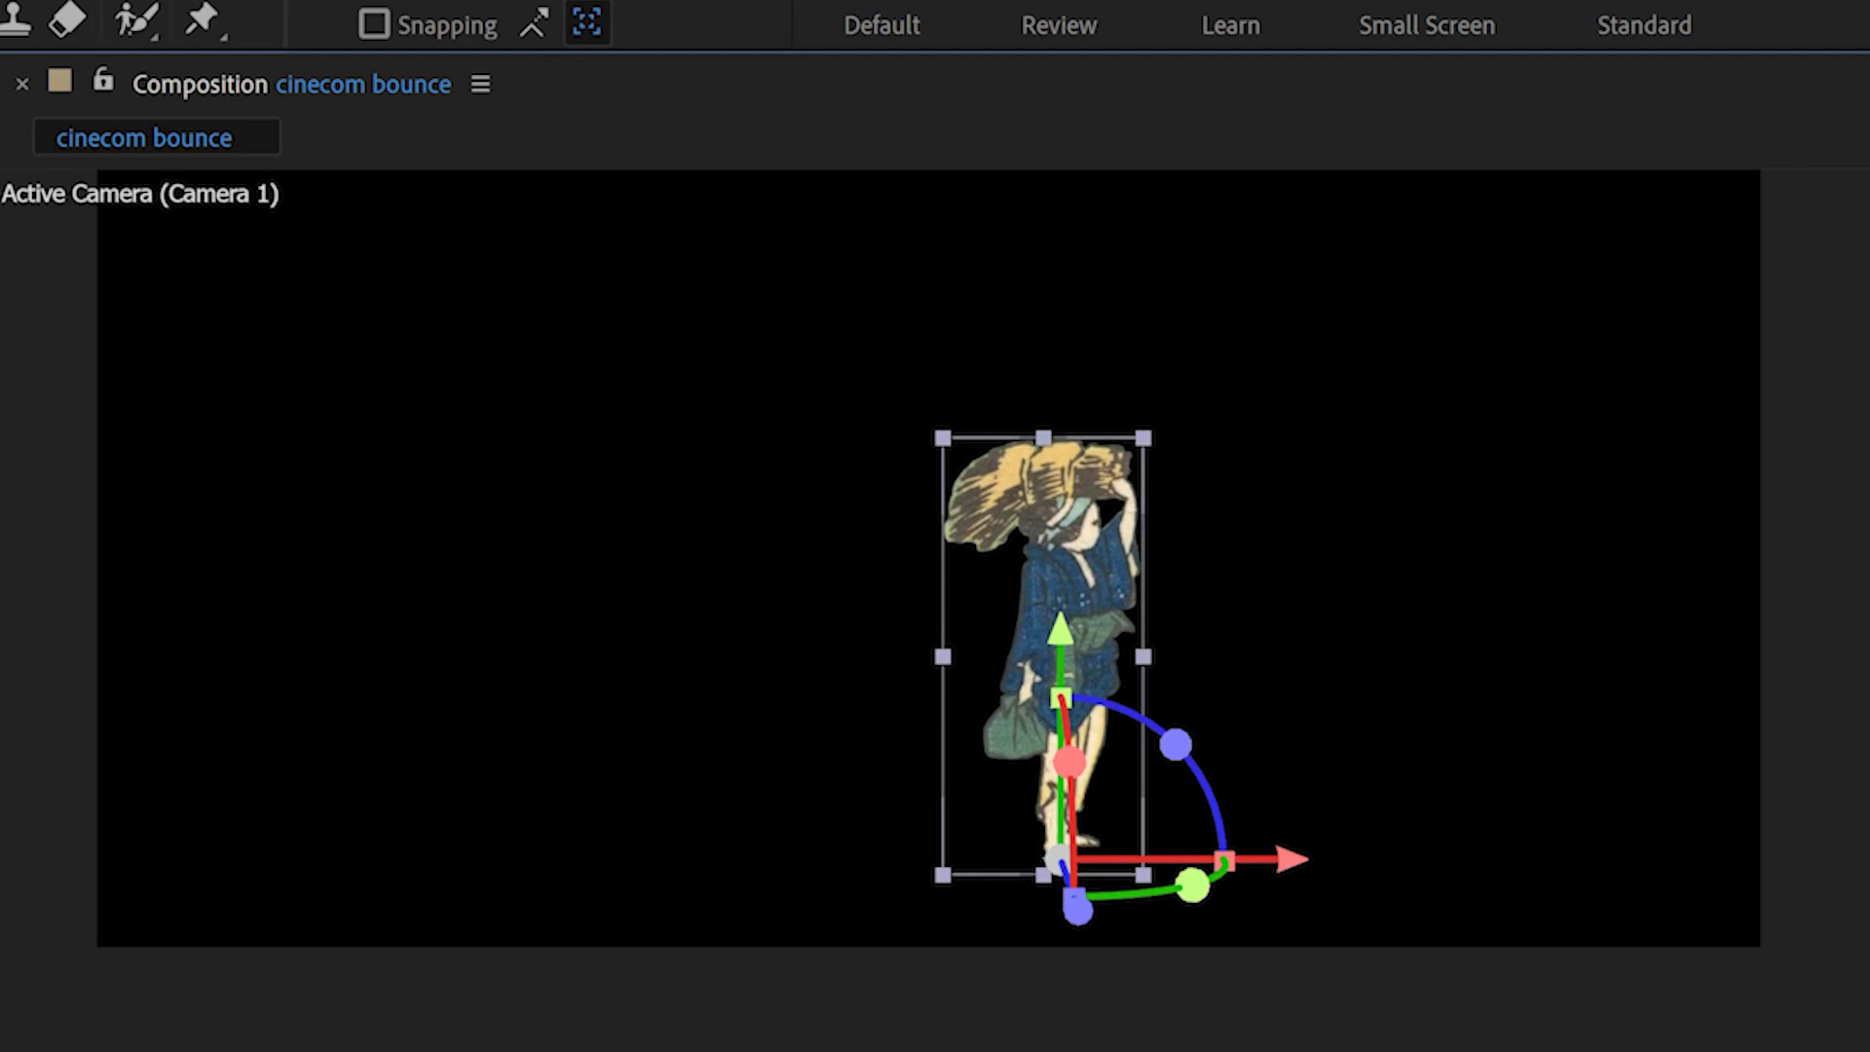
{"action": "key", "text": "space"}
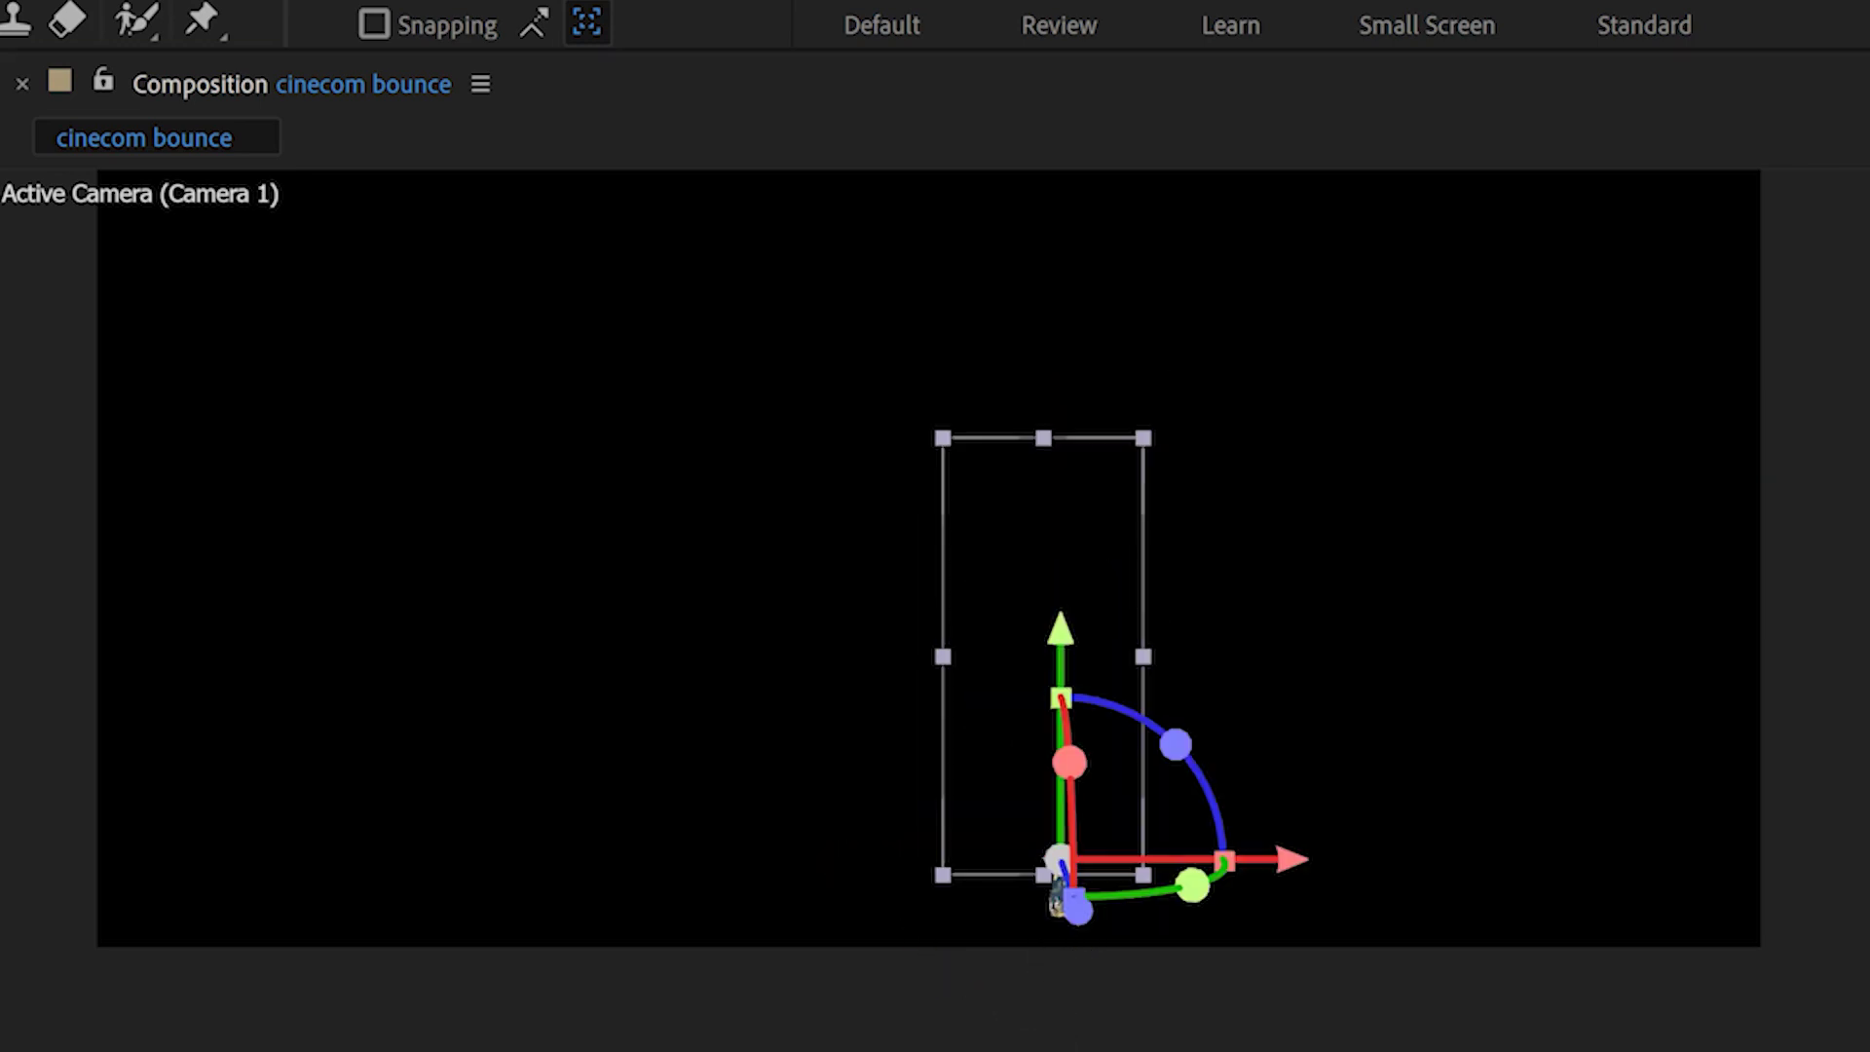
{"action": "key", "text": "space"}
{"action": "left_click_drag", "start_coordinate": [1067, 599], "coordinate": [1078, 409]}
{"action": "key", "text": "space"}
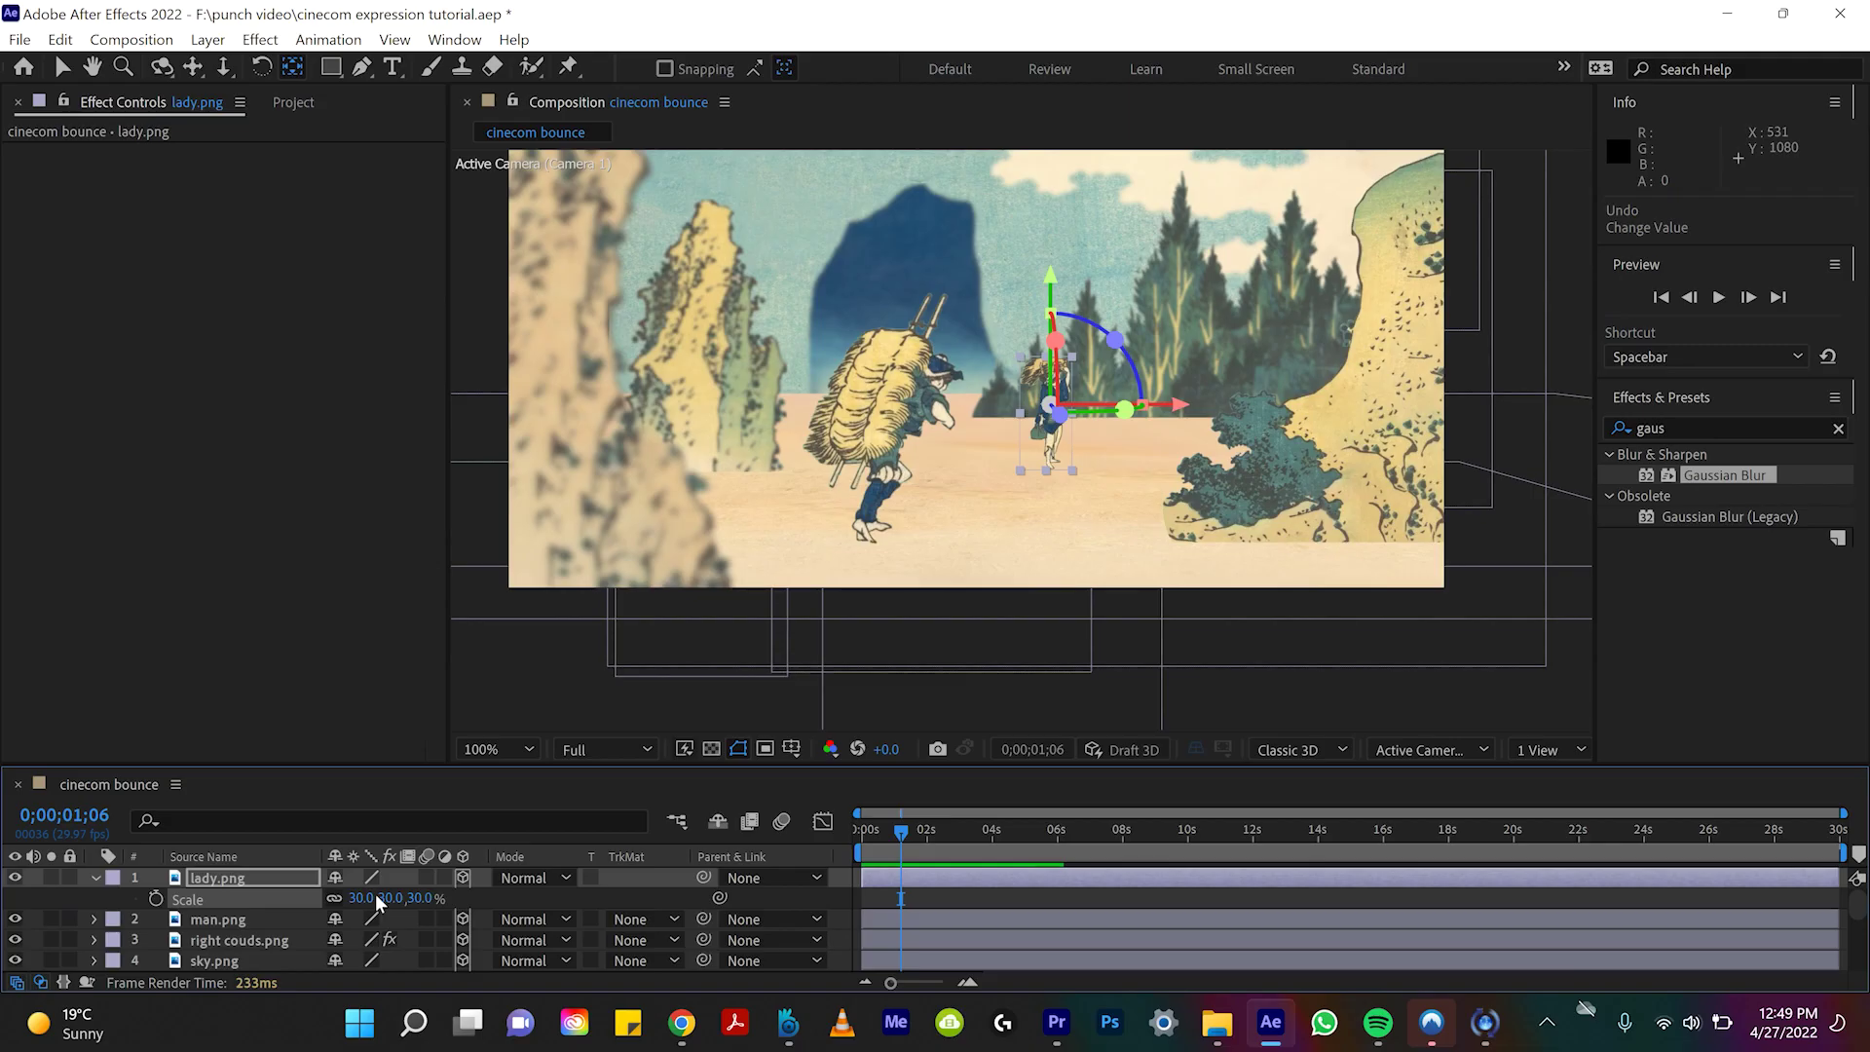
Step: Restore her scale to 65%, unsolo the layer, and nudge her slightly right
{"action": "key", "text": "ctrl+shift+z"}
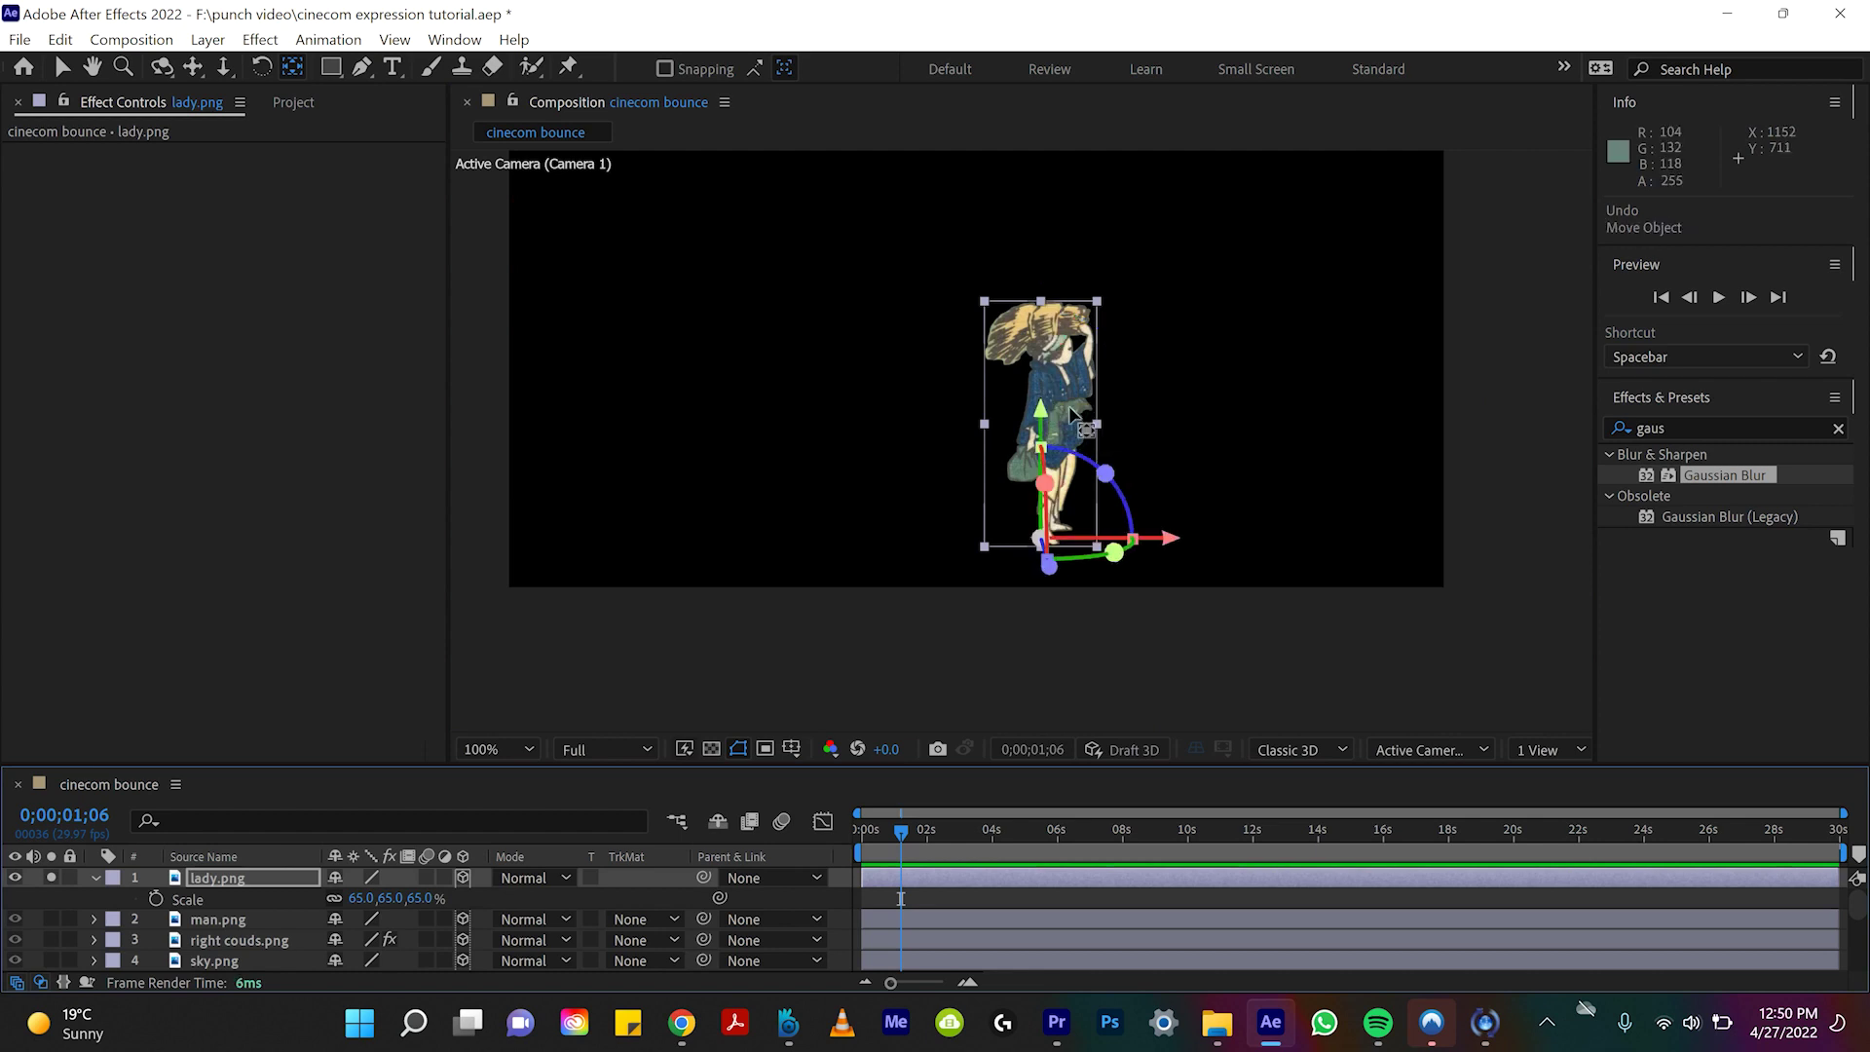
{"action": "left_click", "coordinate": [52, 877]}
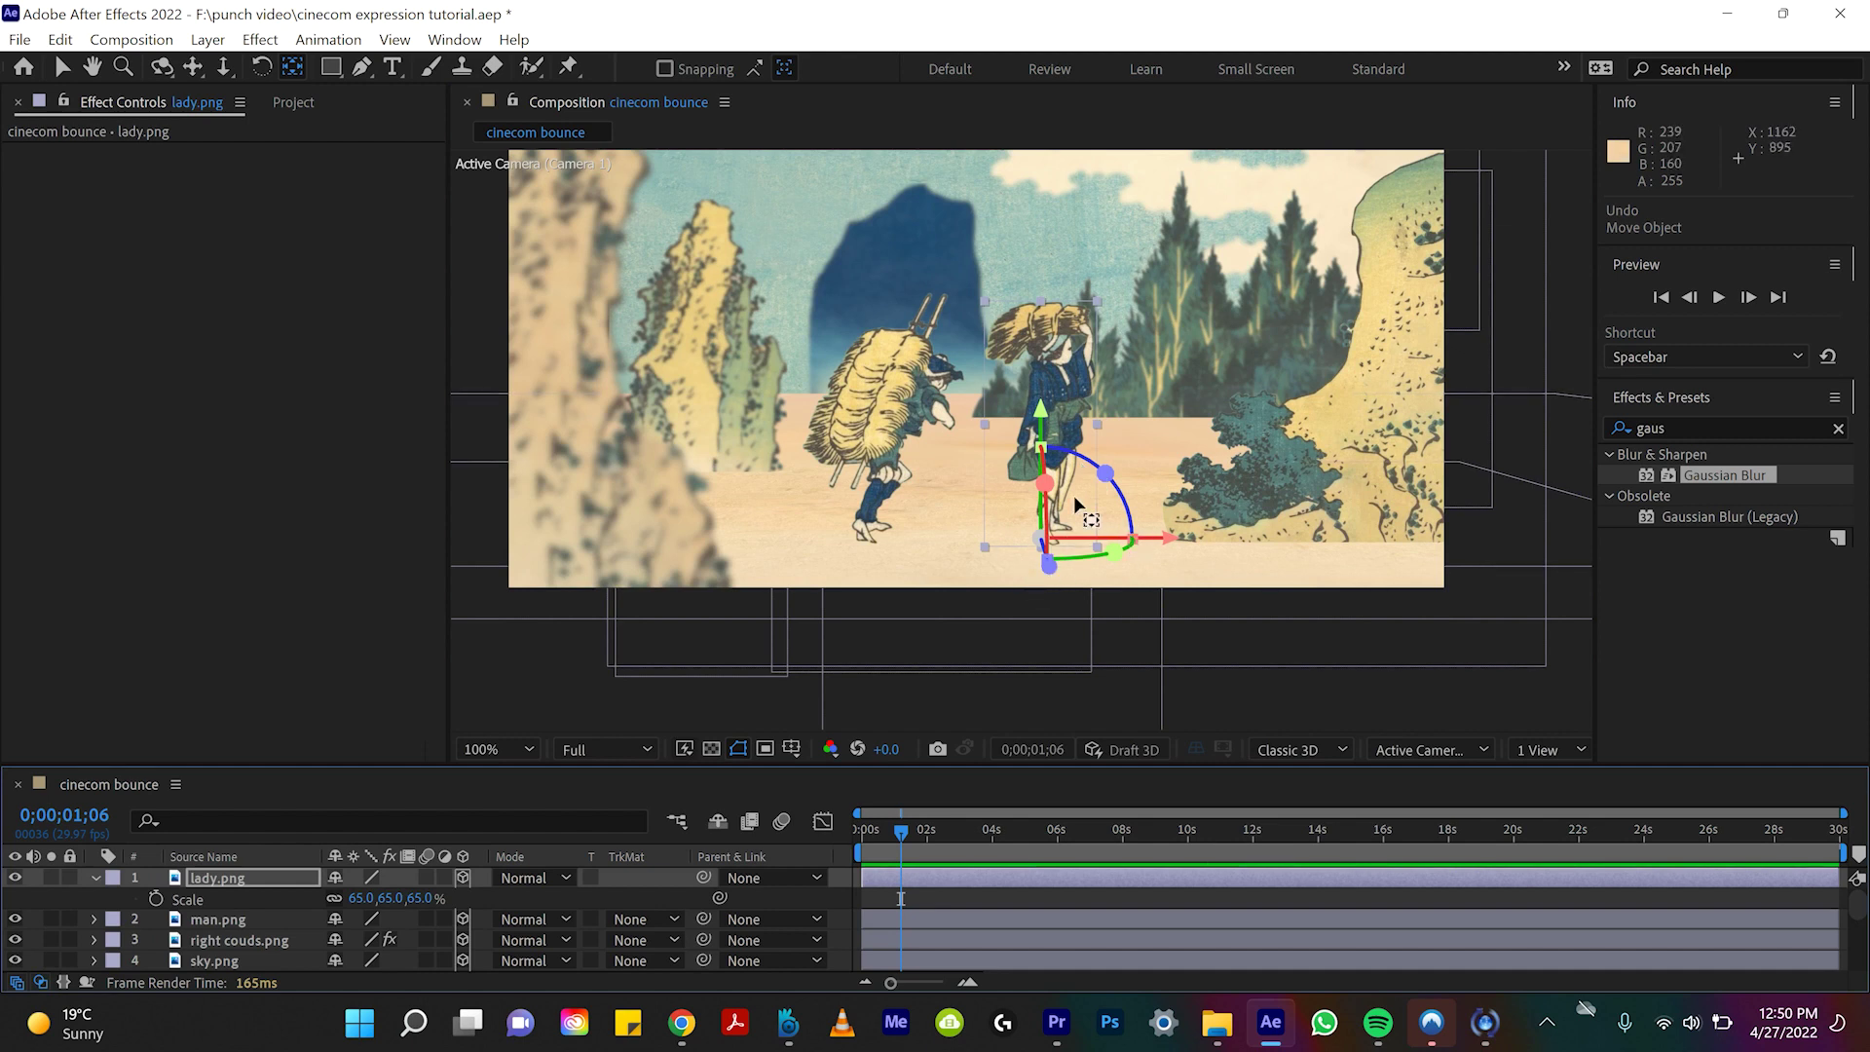
{"action": "left_click_drag", "start_coordinate": [1172, 538], "coordinate": [1185, 538]}
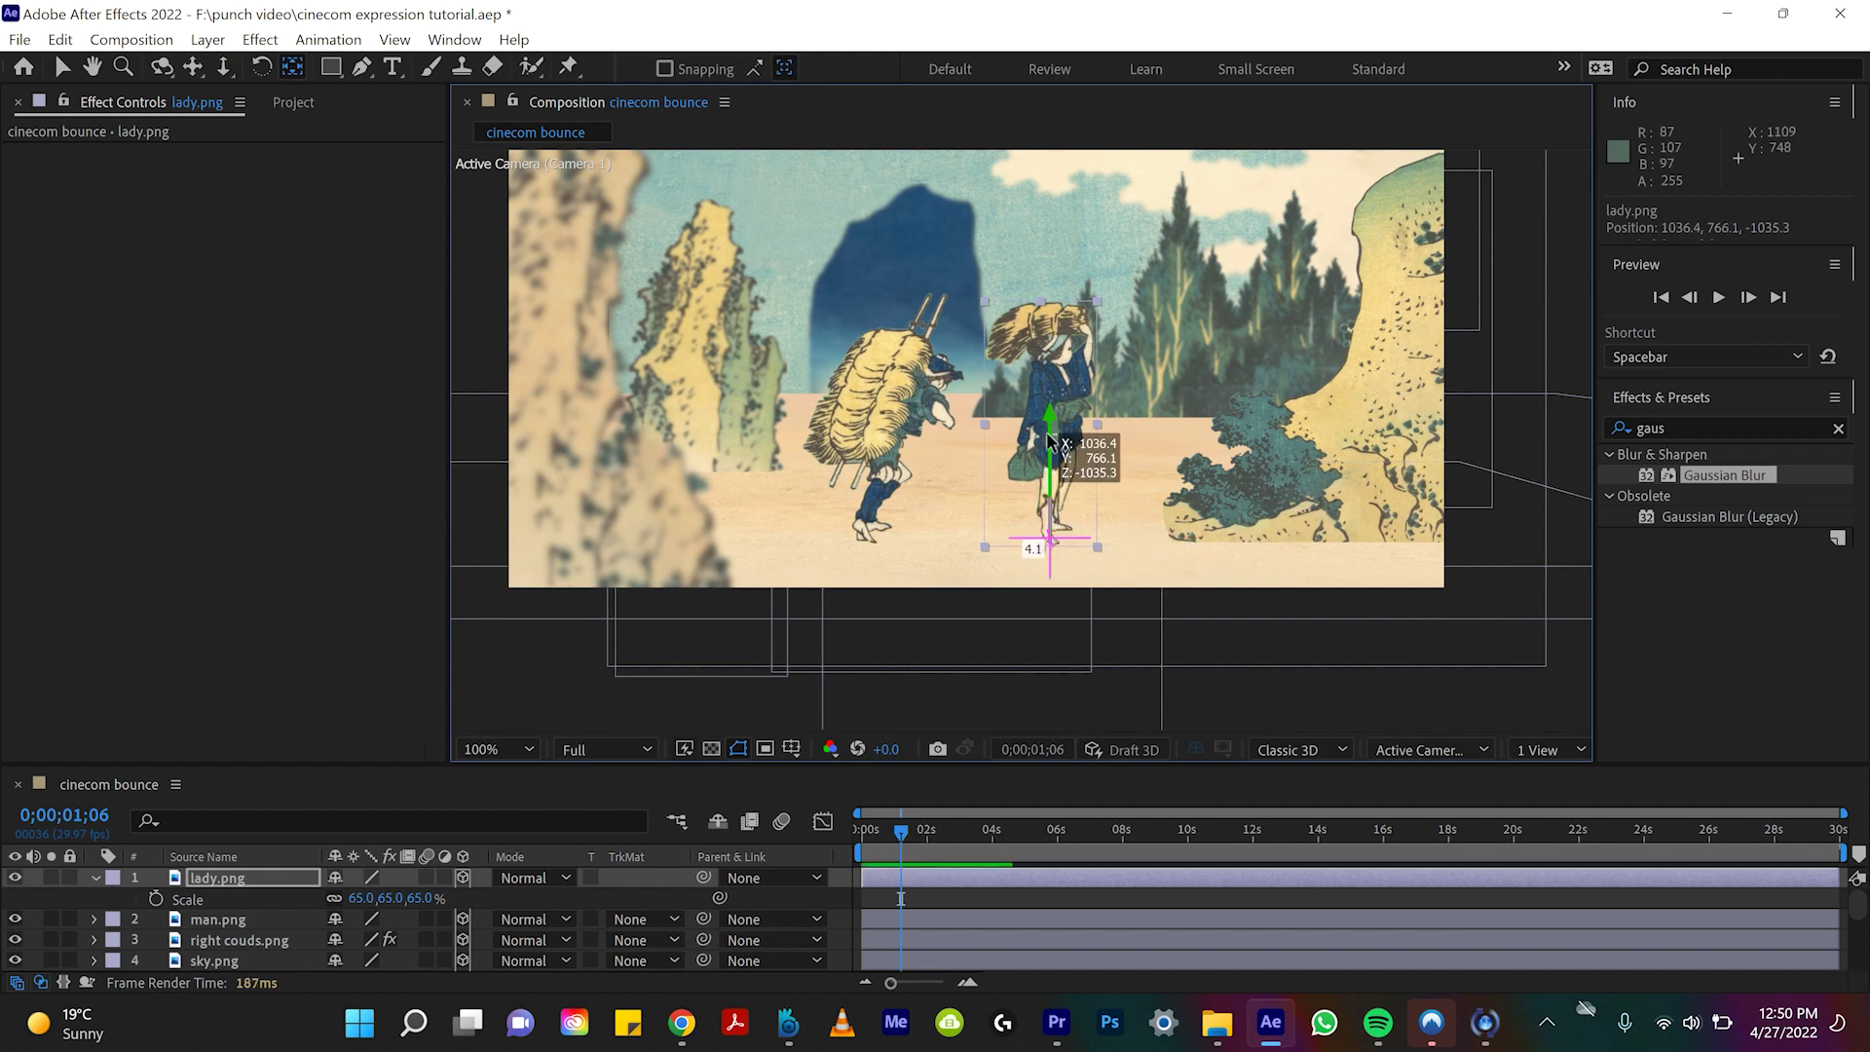
Step: Keyframe lady.png's Scale from 0% to 65%, moving the end keyframe to 0;00;01;21
{"action": "left_click", "coordinate": [155, 900]}
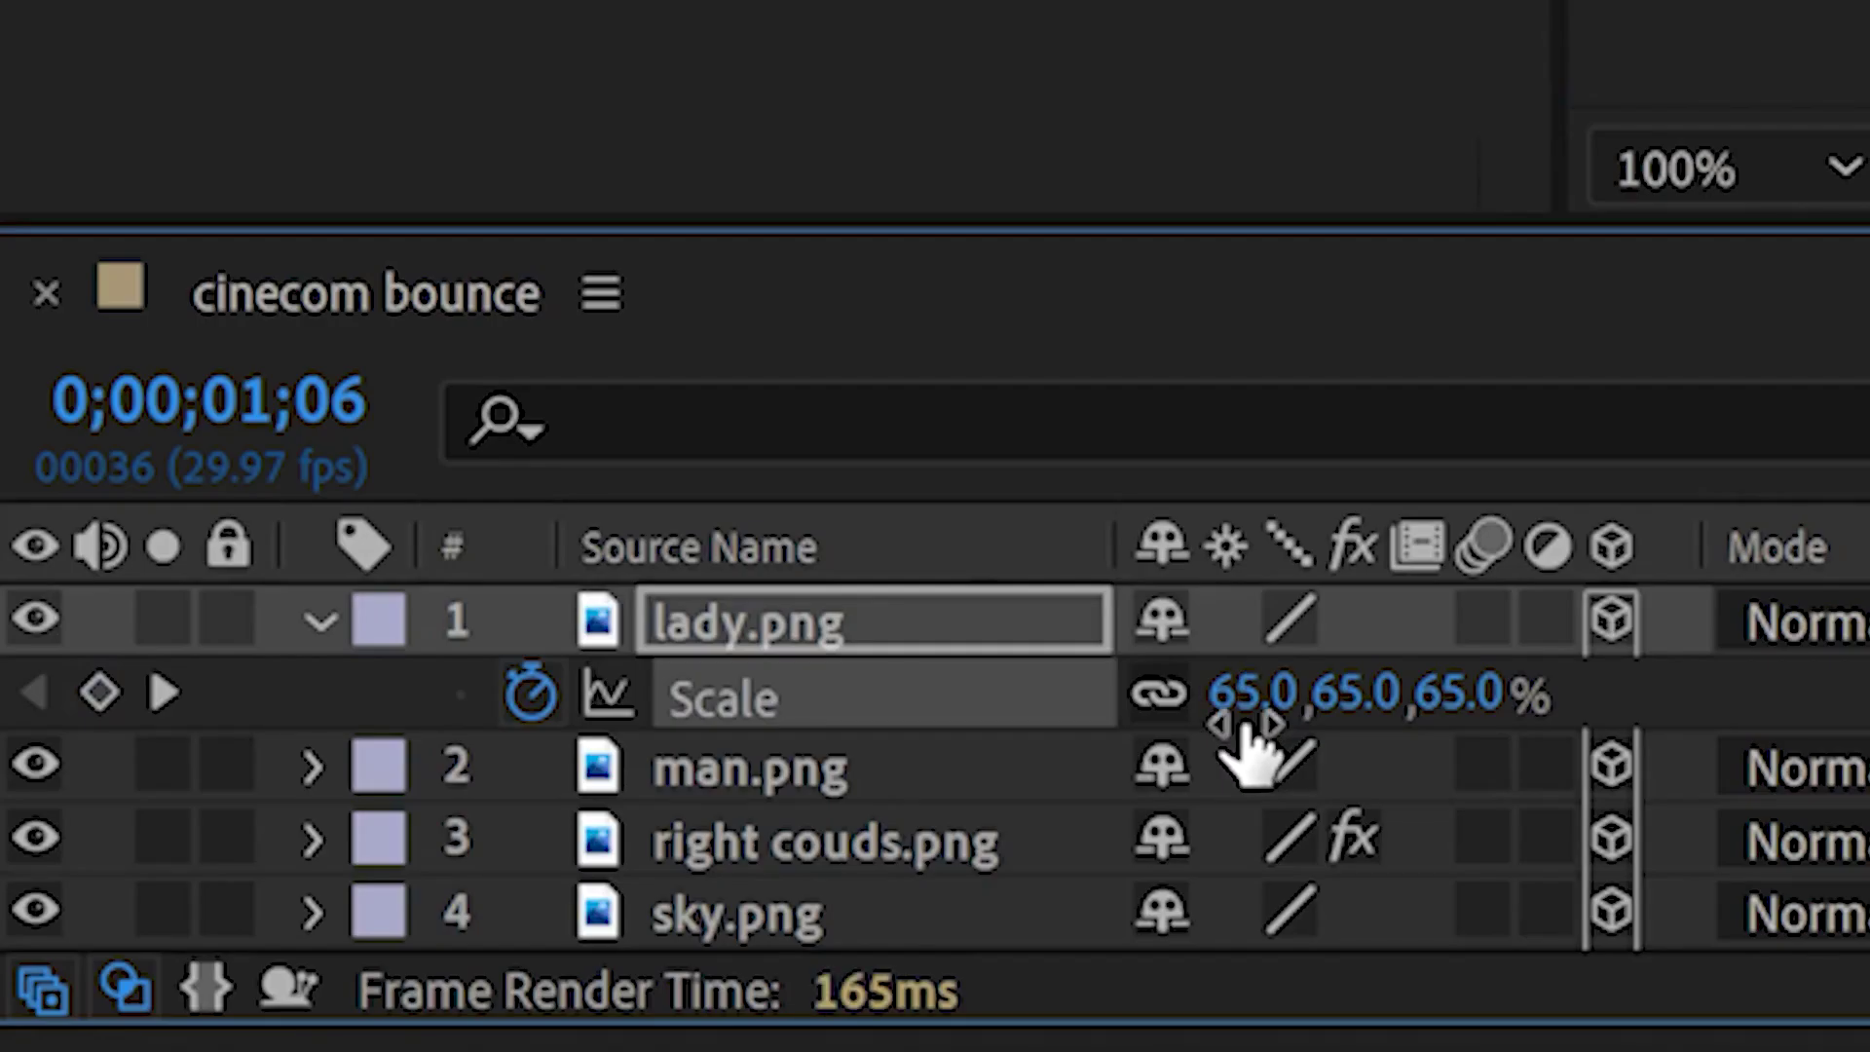
{"action": "left_click", "coordinate": [1250, 716]}
{"action": "key", "text": "Return"}
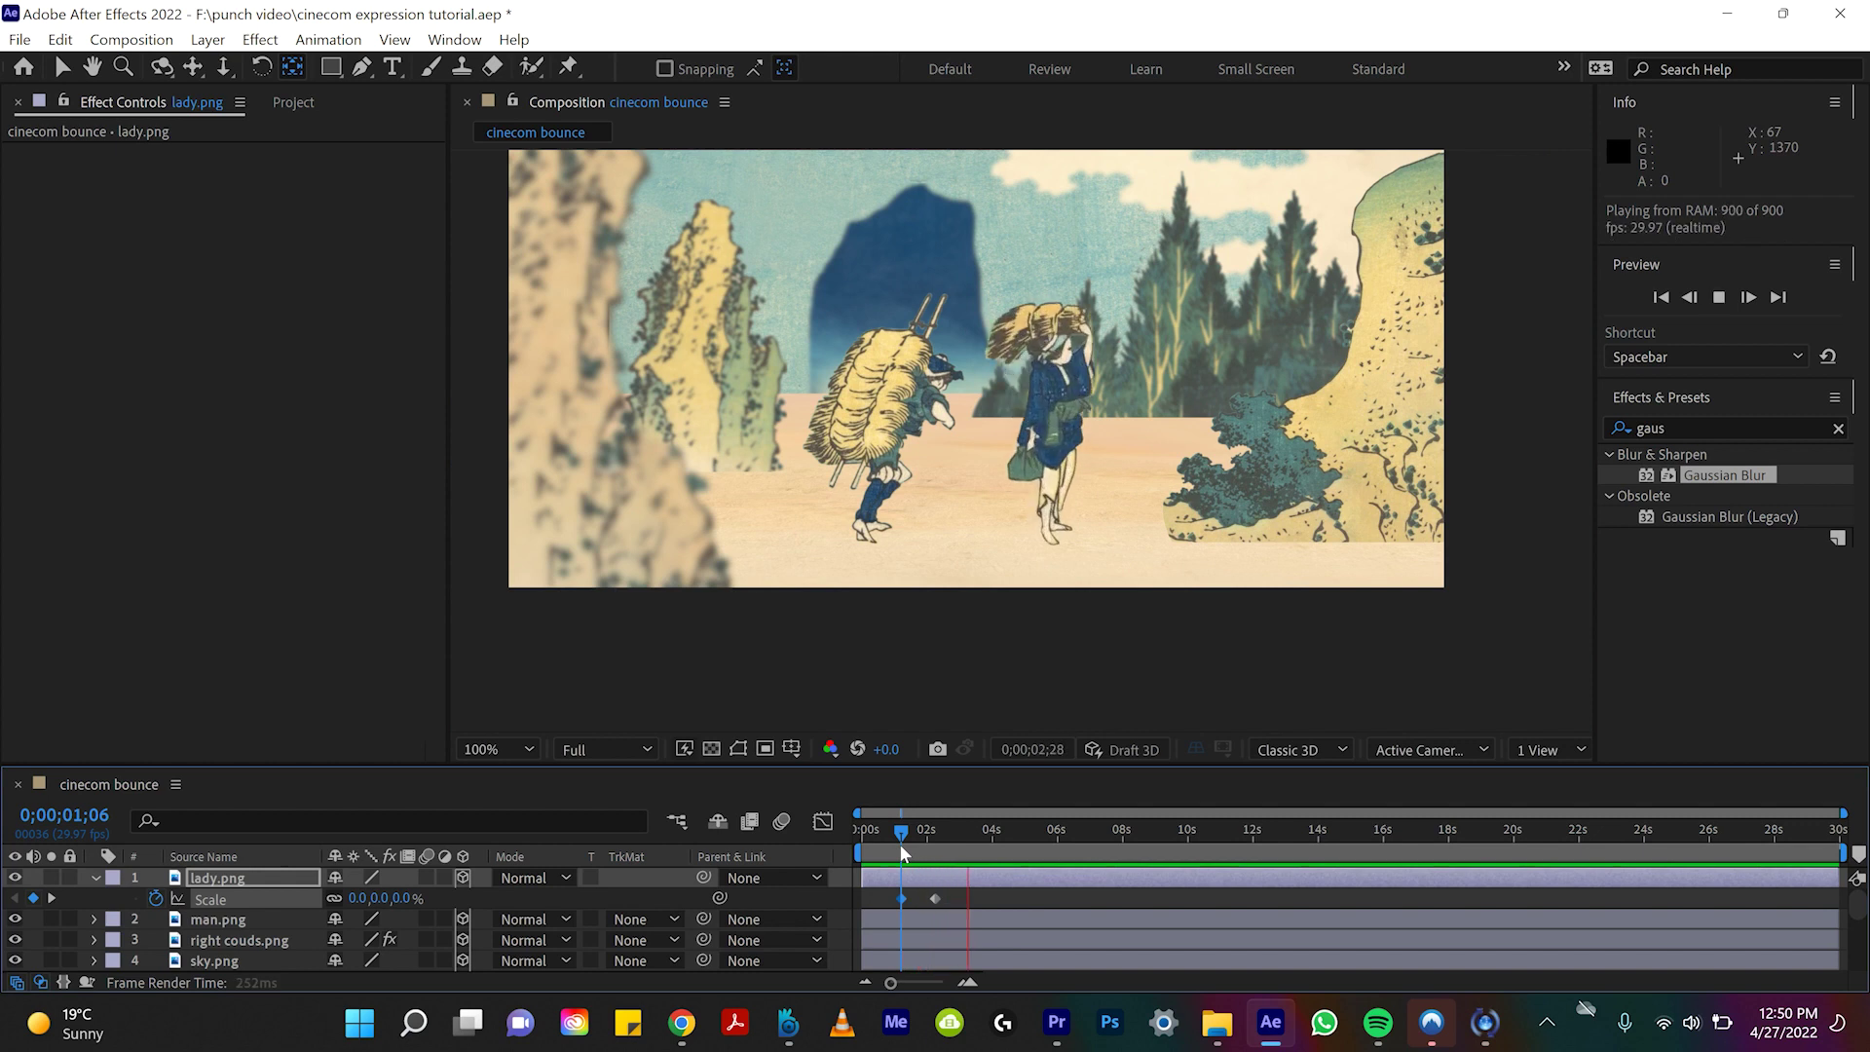
{"action": "key", "text": "space"}
{"action": "key", "text": "space"}
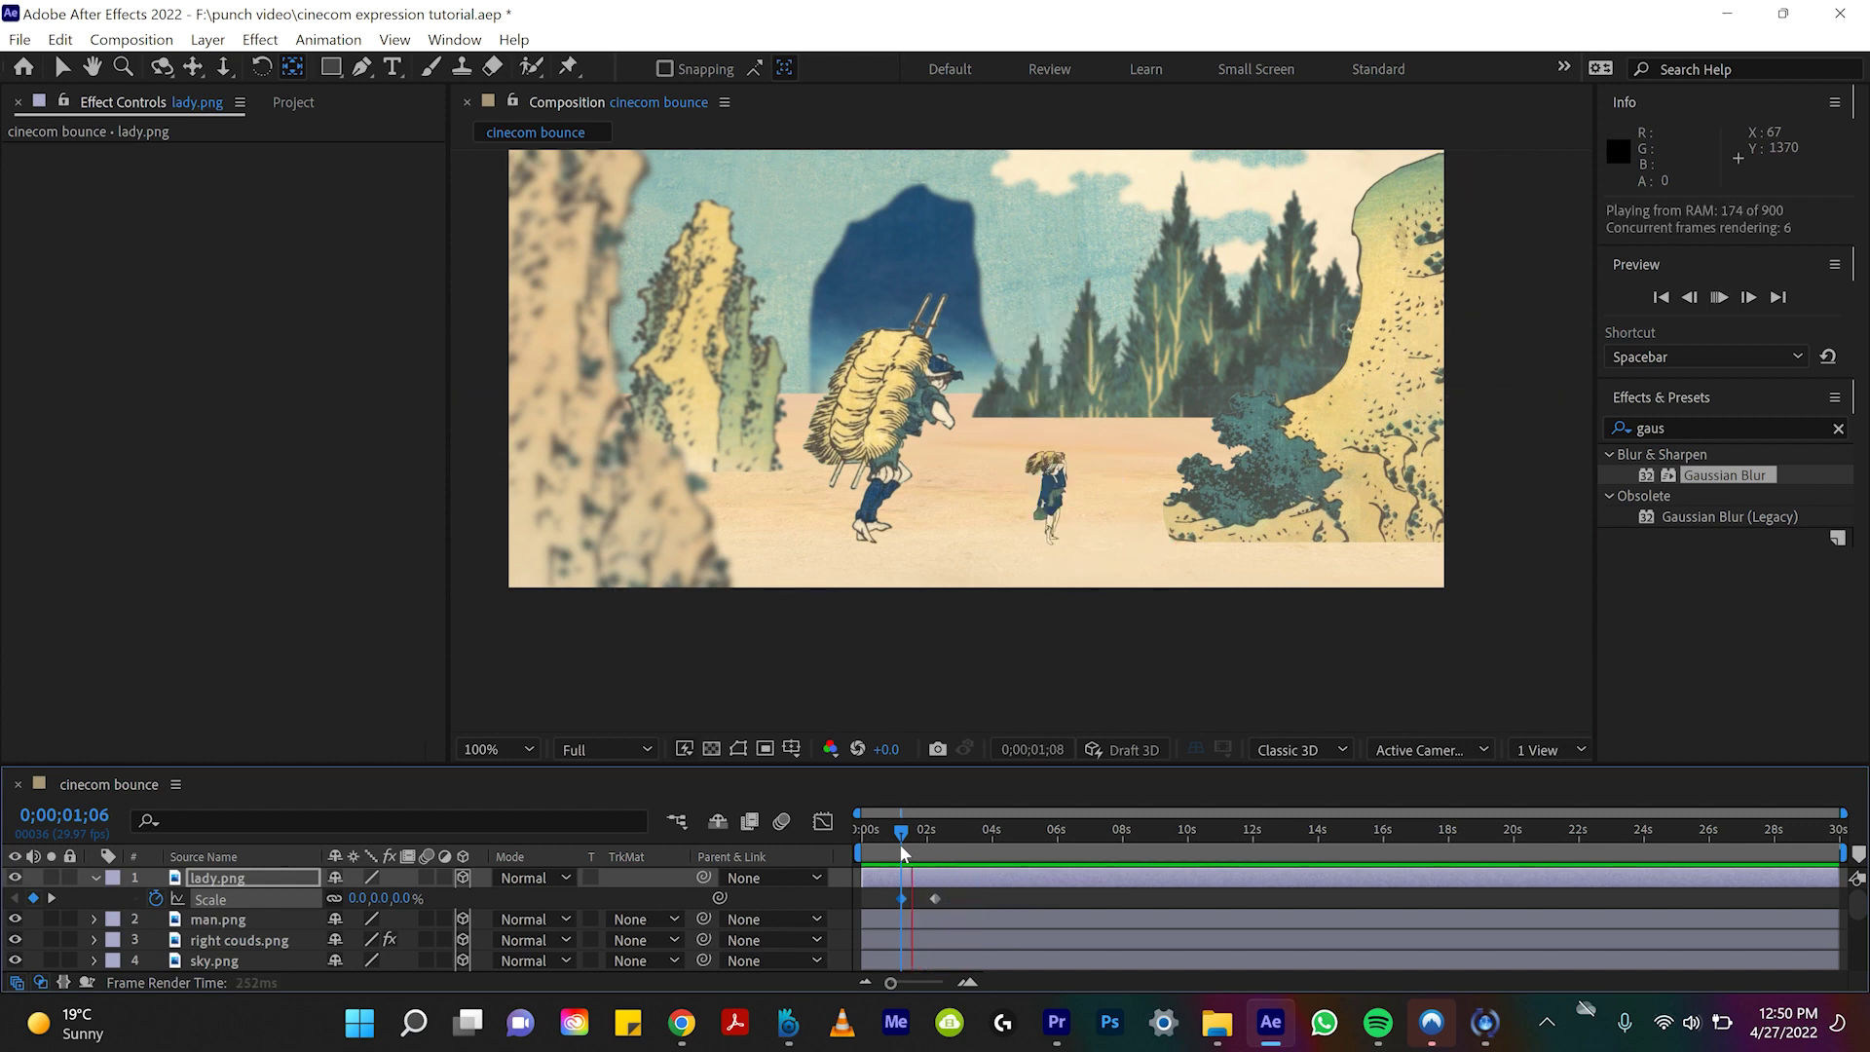
{"action": "left_click_drag", "start_coordinate": [890, 983], "coordinate": [917, 983]}
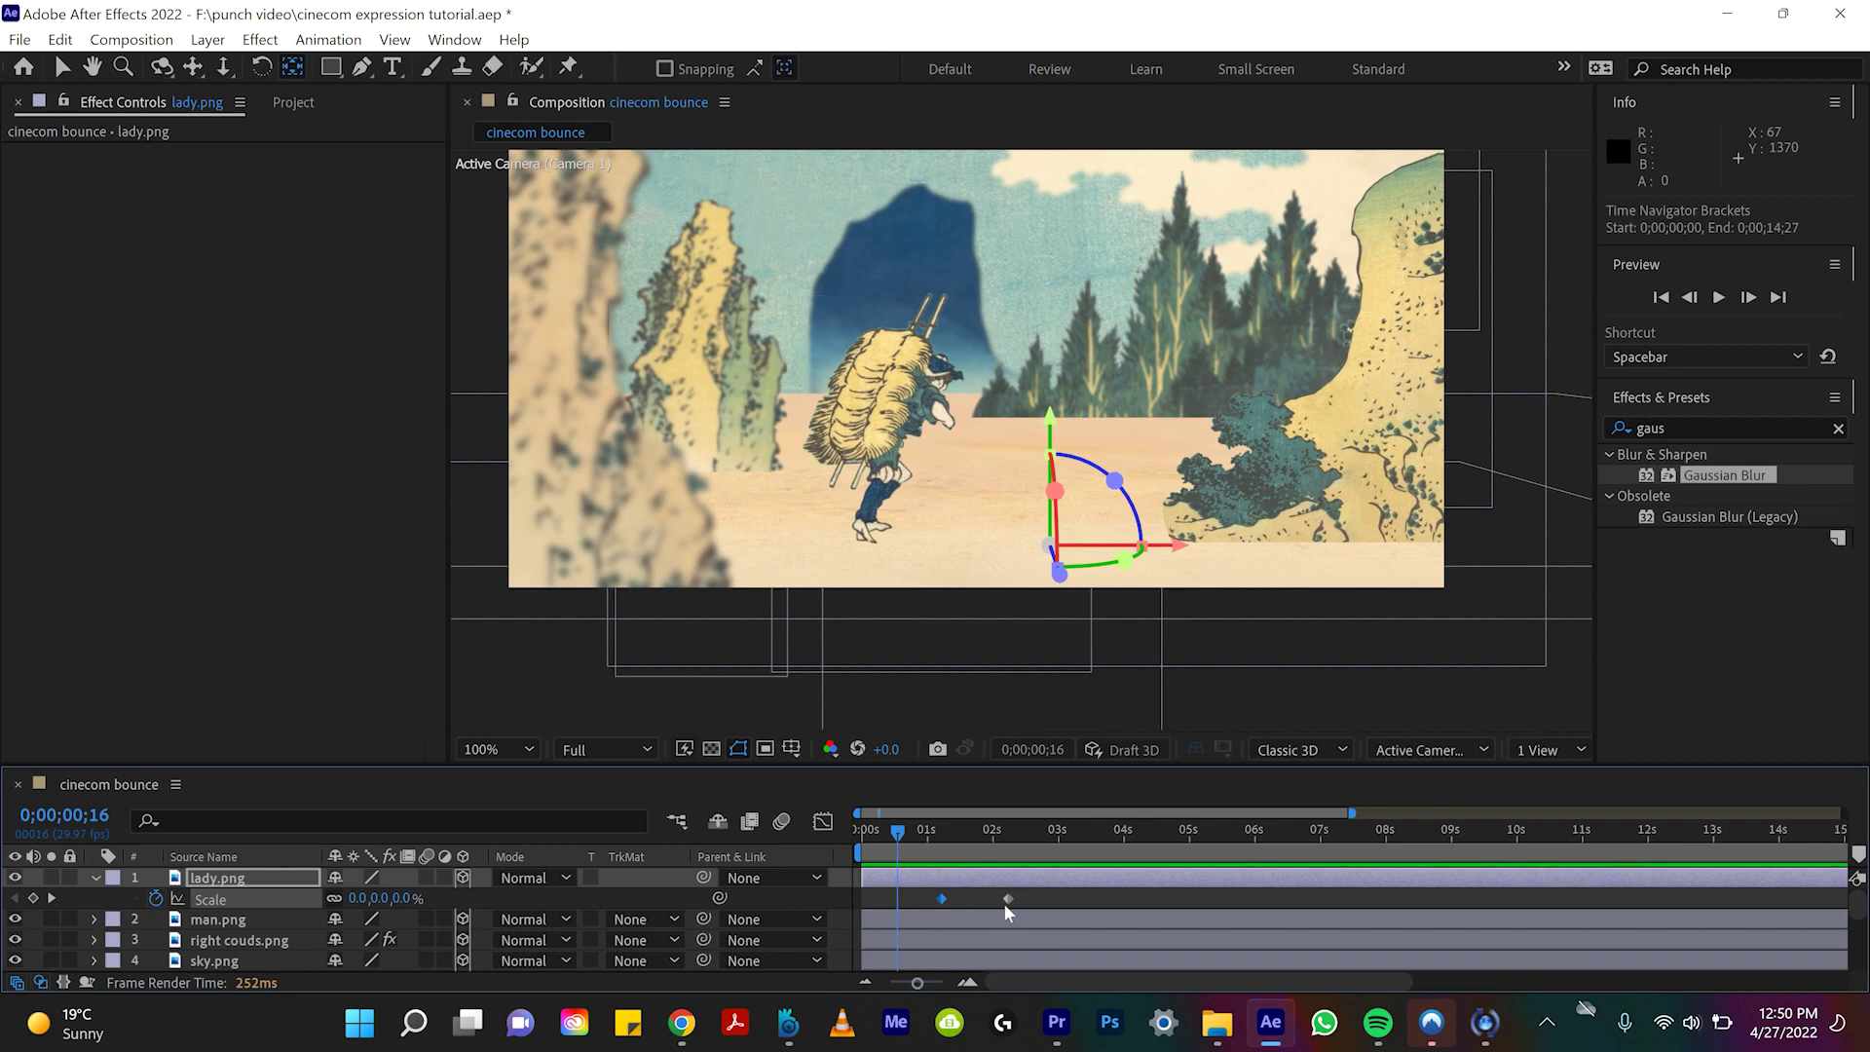
{"action": "mouse_move", "coordinate": [990, 900]}
{"action": "left_mouse_down"}
{"action": "mouse_move", "coordinate": [958, 898]}
{"action": "mouse_move", "coordinate": [974, 898]}
{"action": "left_mouse_up"}
{"action": "left_click", "coordinate": [908, 844]}
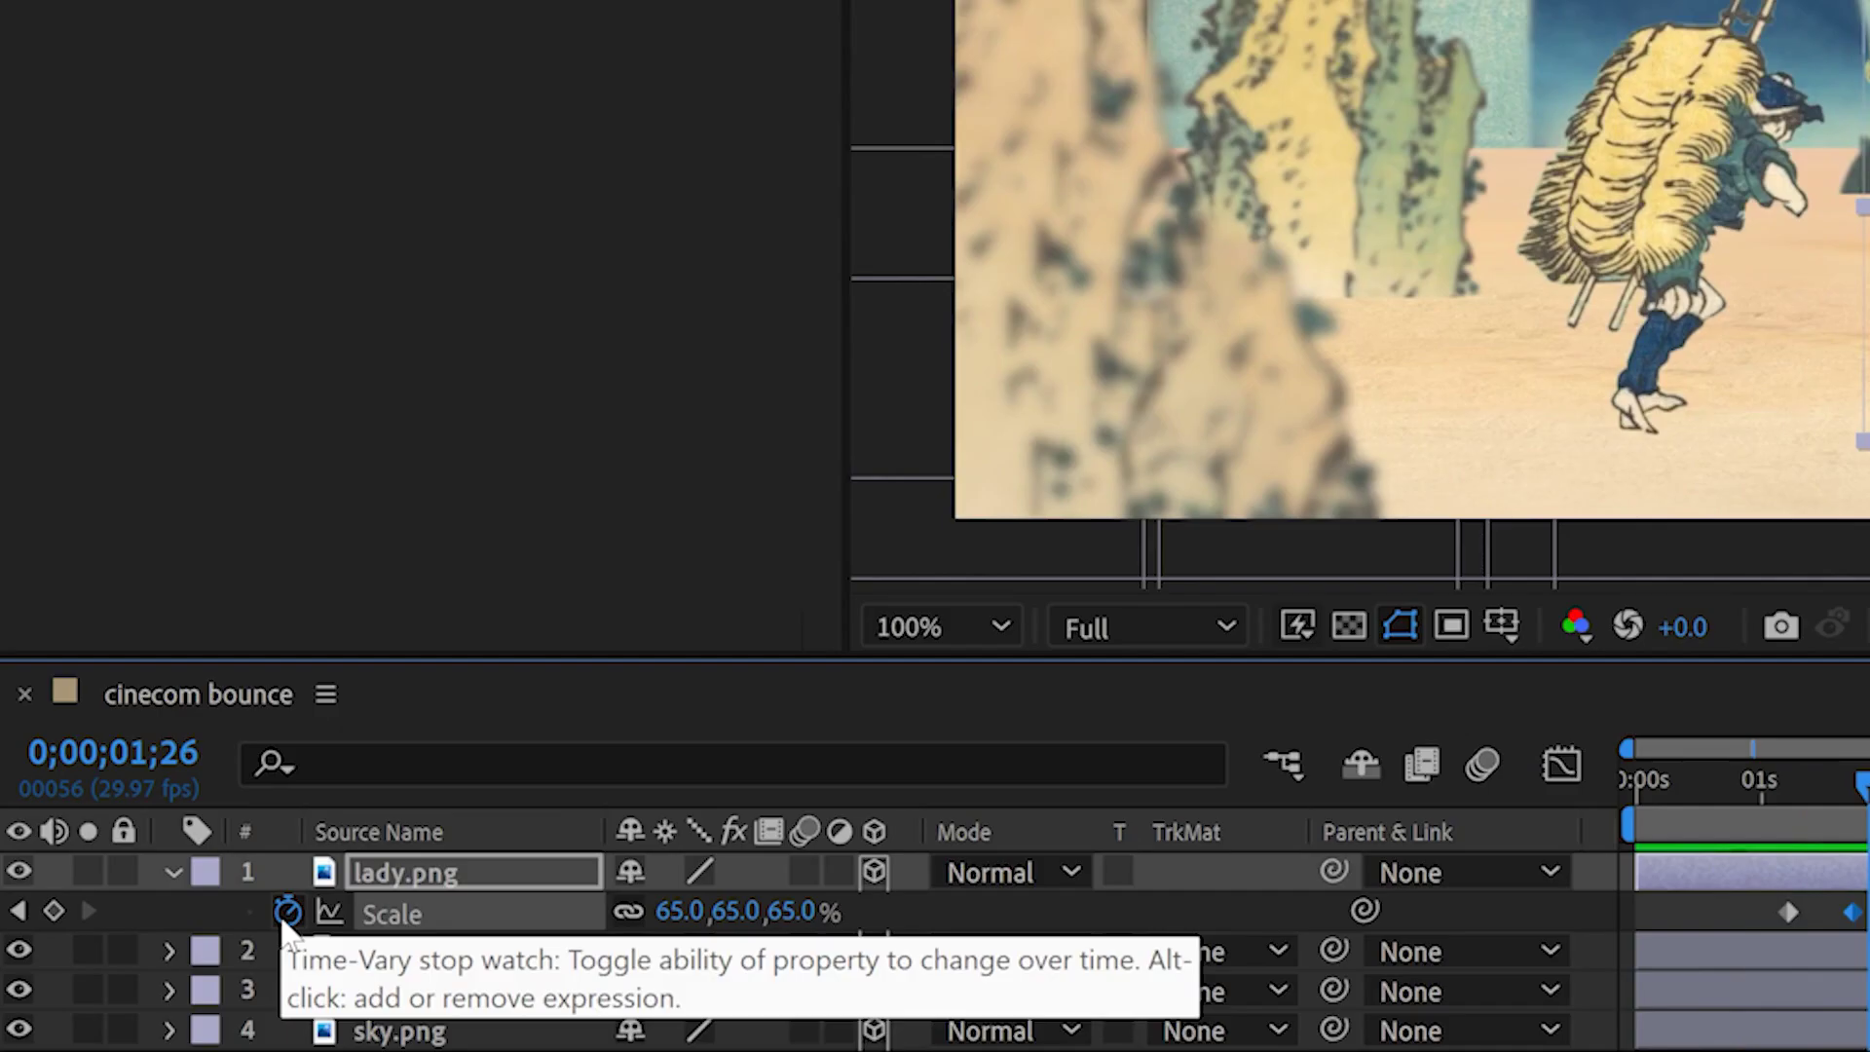
Step: Paste the bounce expression onto lady.png's Scale and preview her grow-in from the start
{"action": "left_click", "coordinate": [282, 916], "text": "alt"}
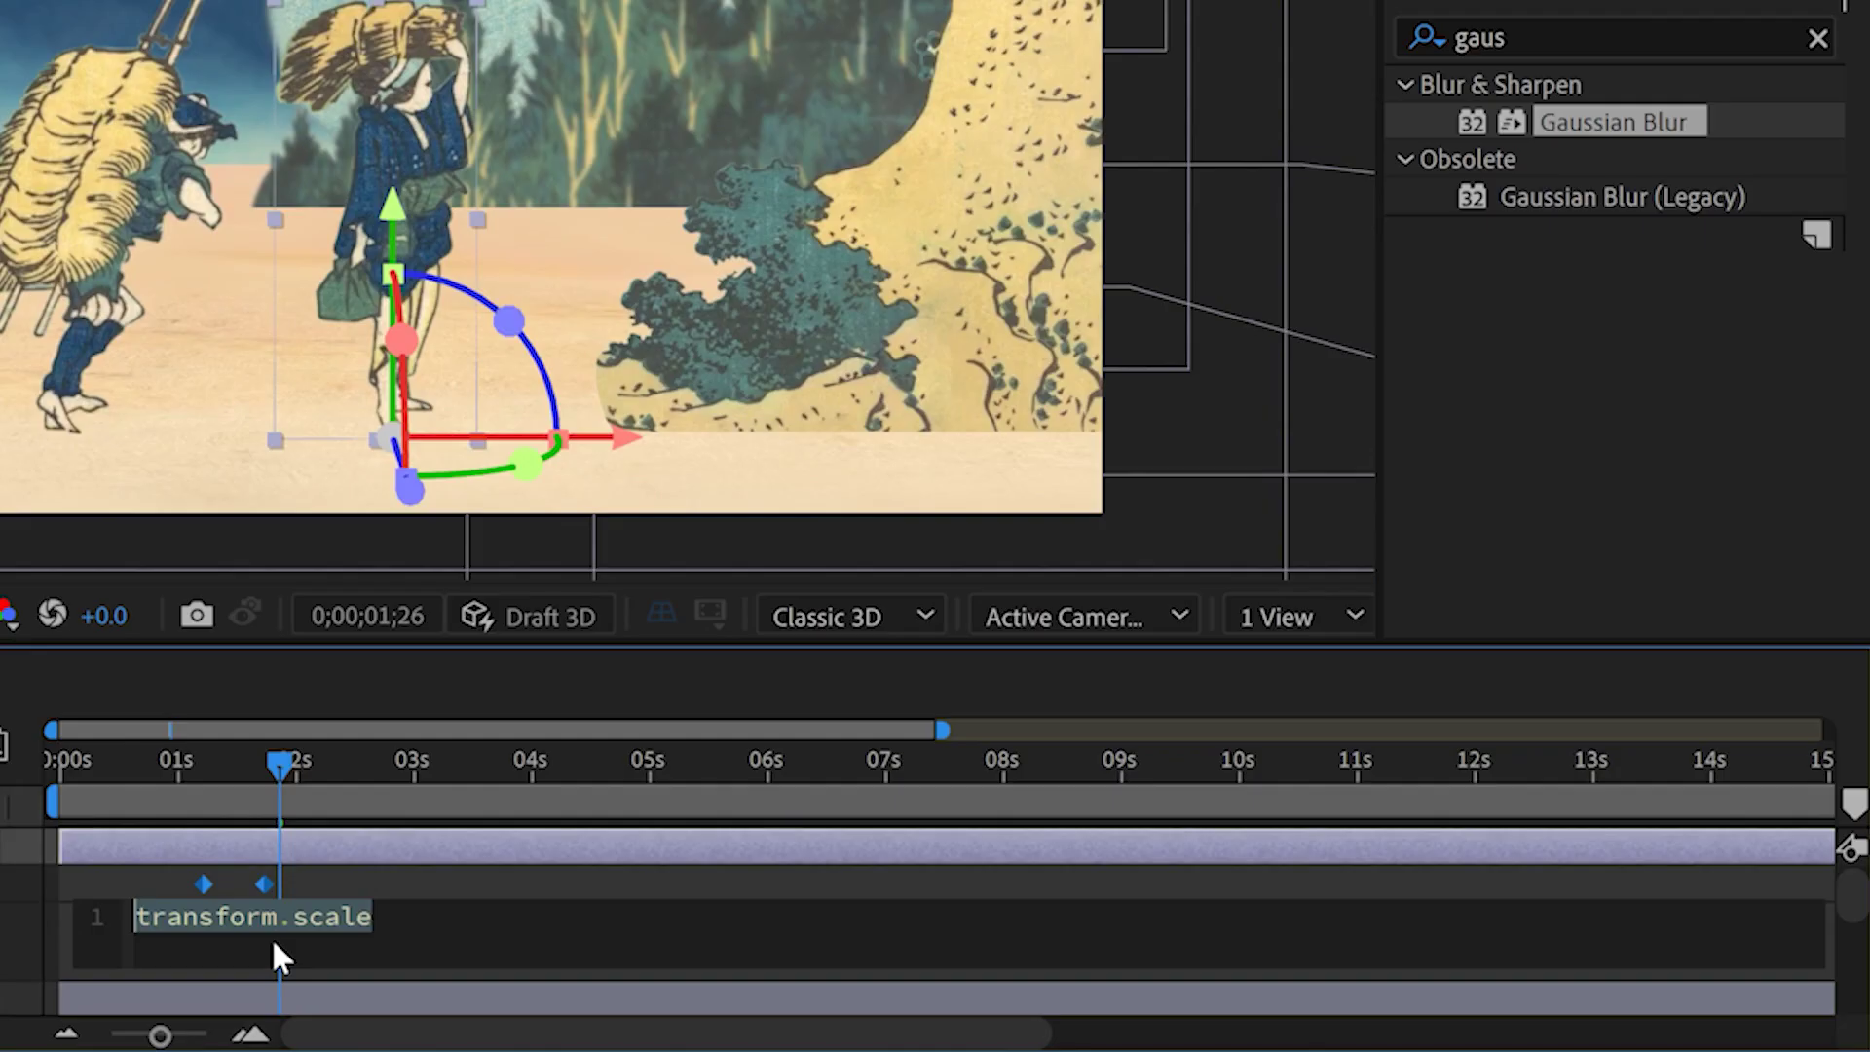
{"action": "key", "text": "ctrl+v"}
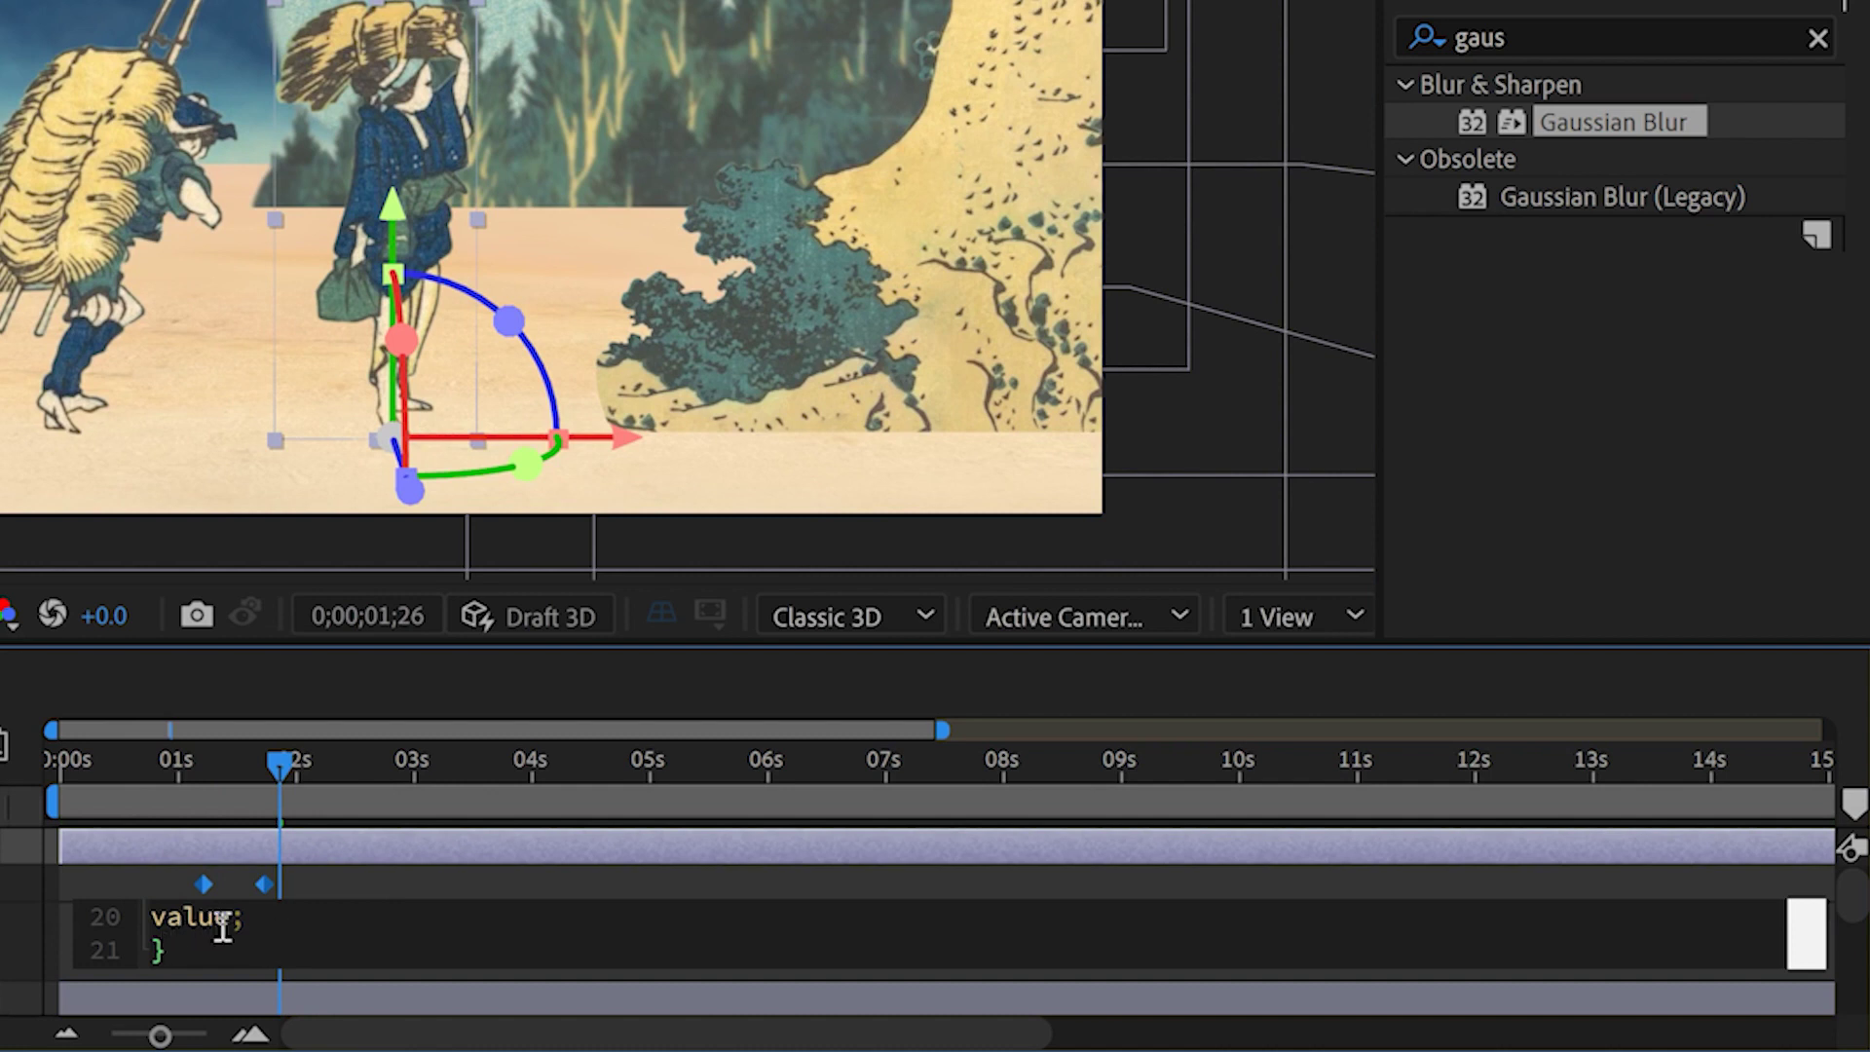
{"action": "scroll", "coordinate": [223, 929], "scroll_direction": "up", "scroll_amount": 6}
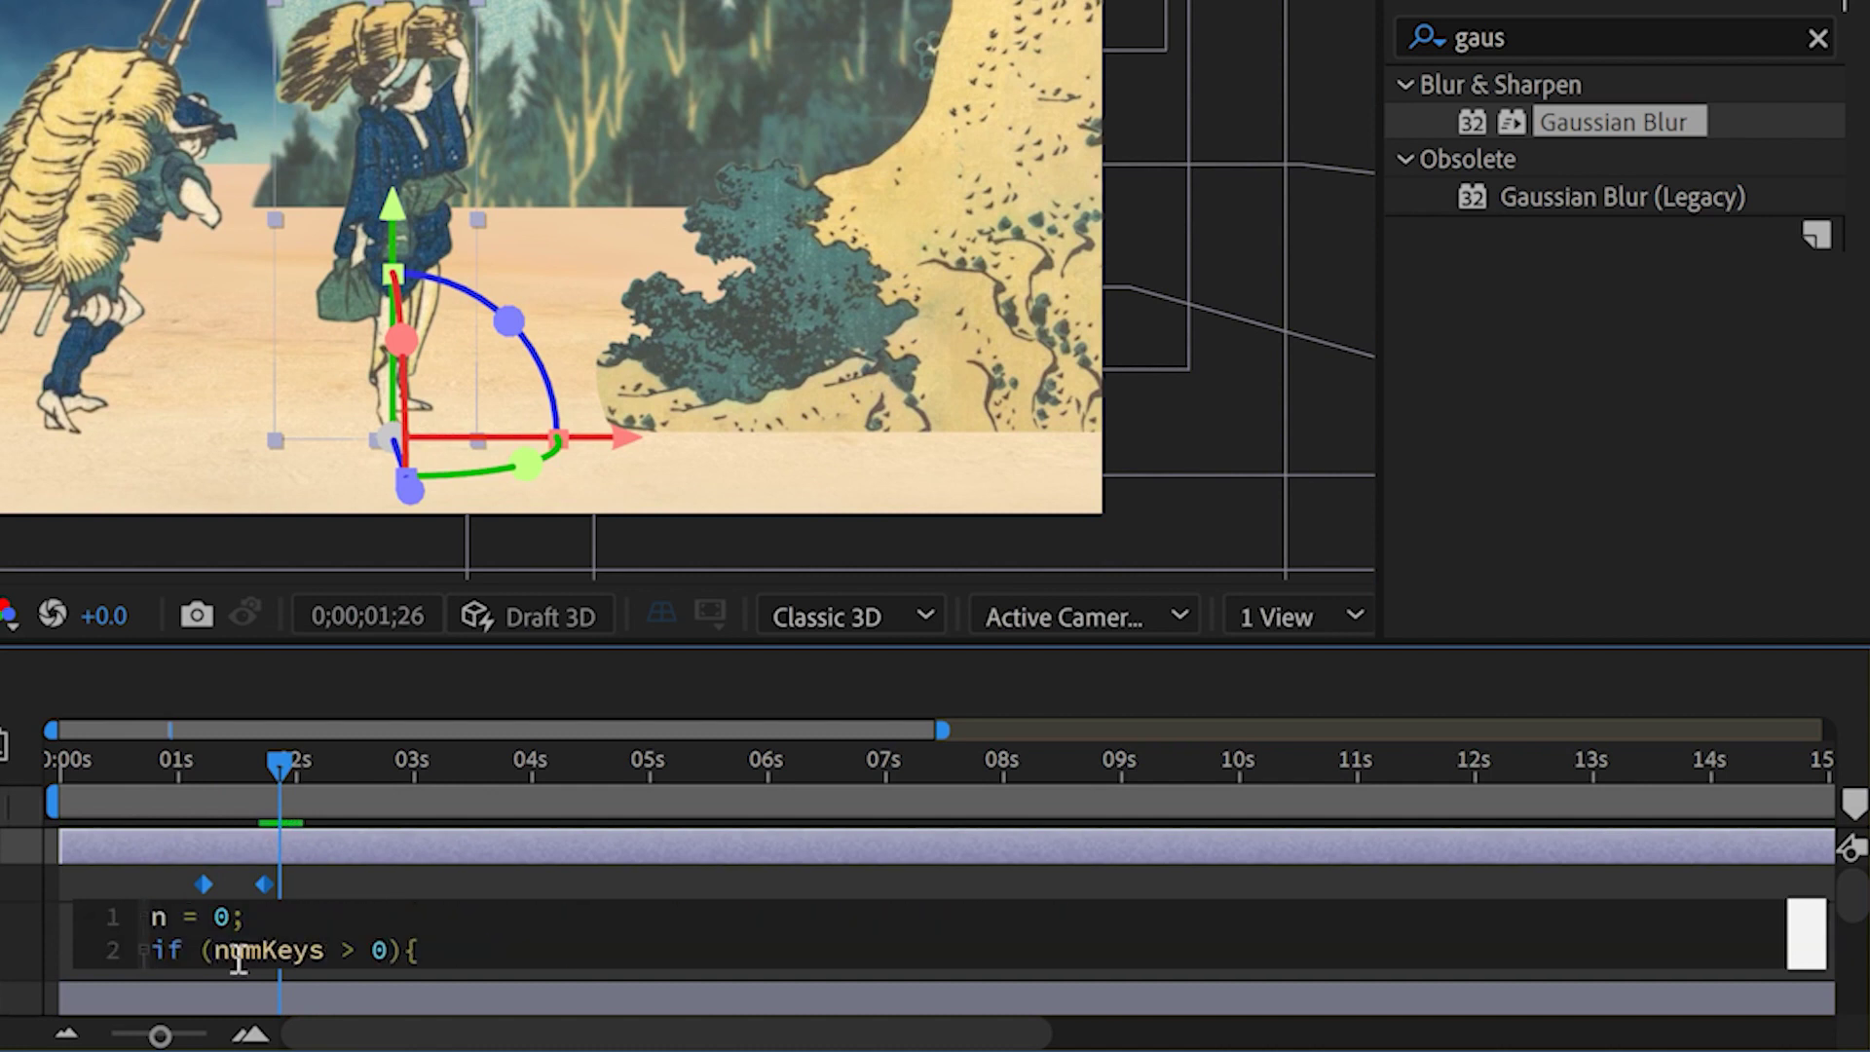
{"action": "scroll", "coordinate": [238, 960], "scroll_direction": "down", "scroll_amount": 6}
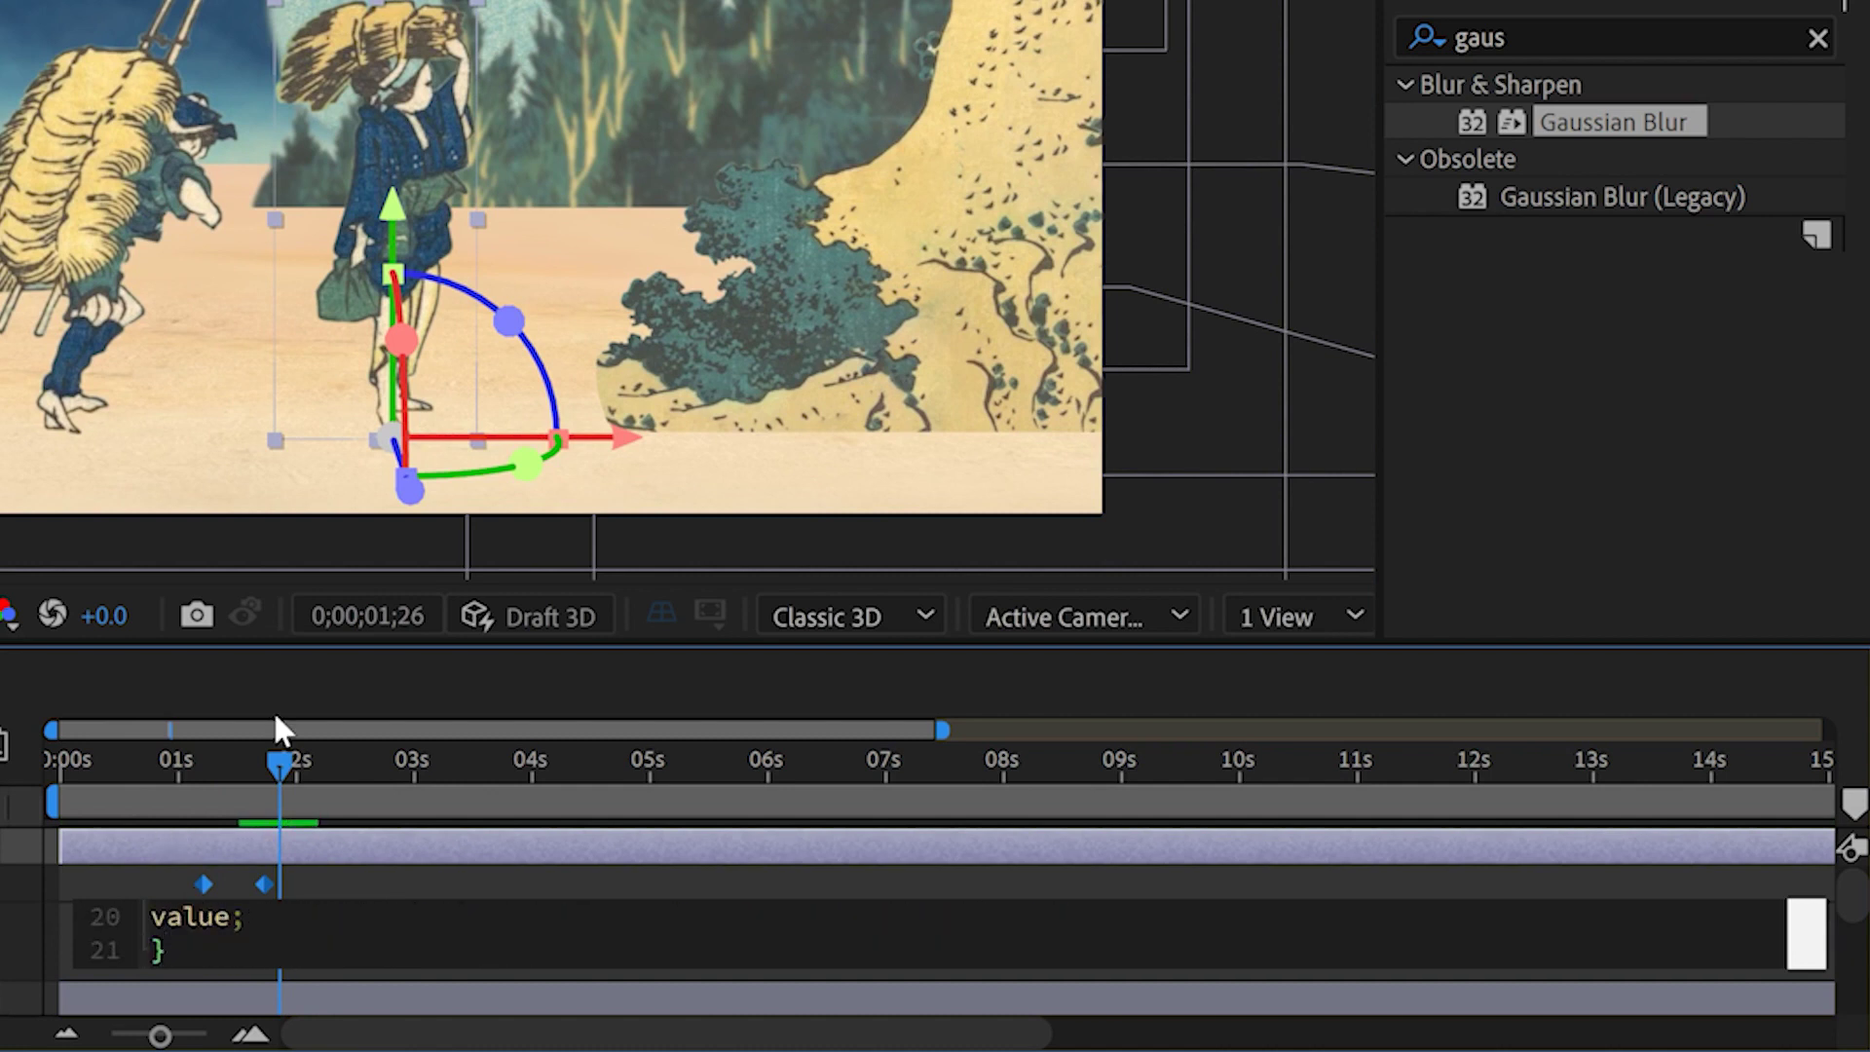
{"action": "left_click", "coordinate": [454, 758]}
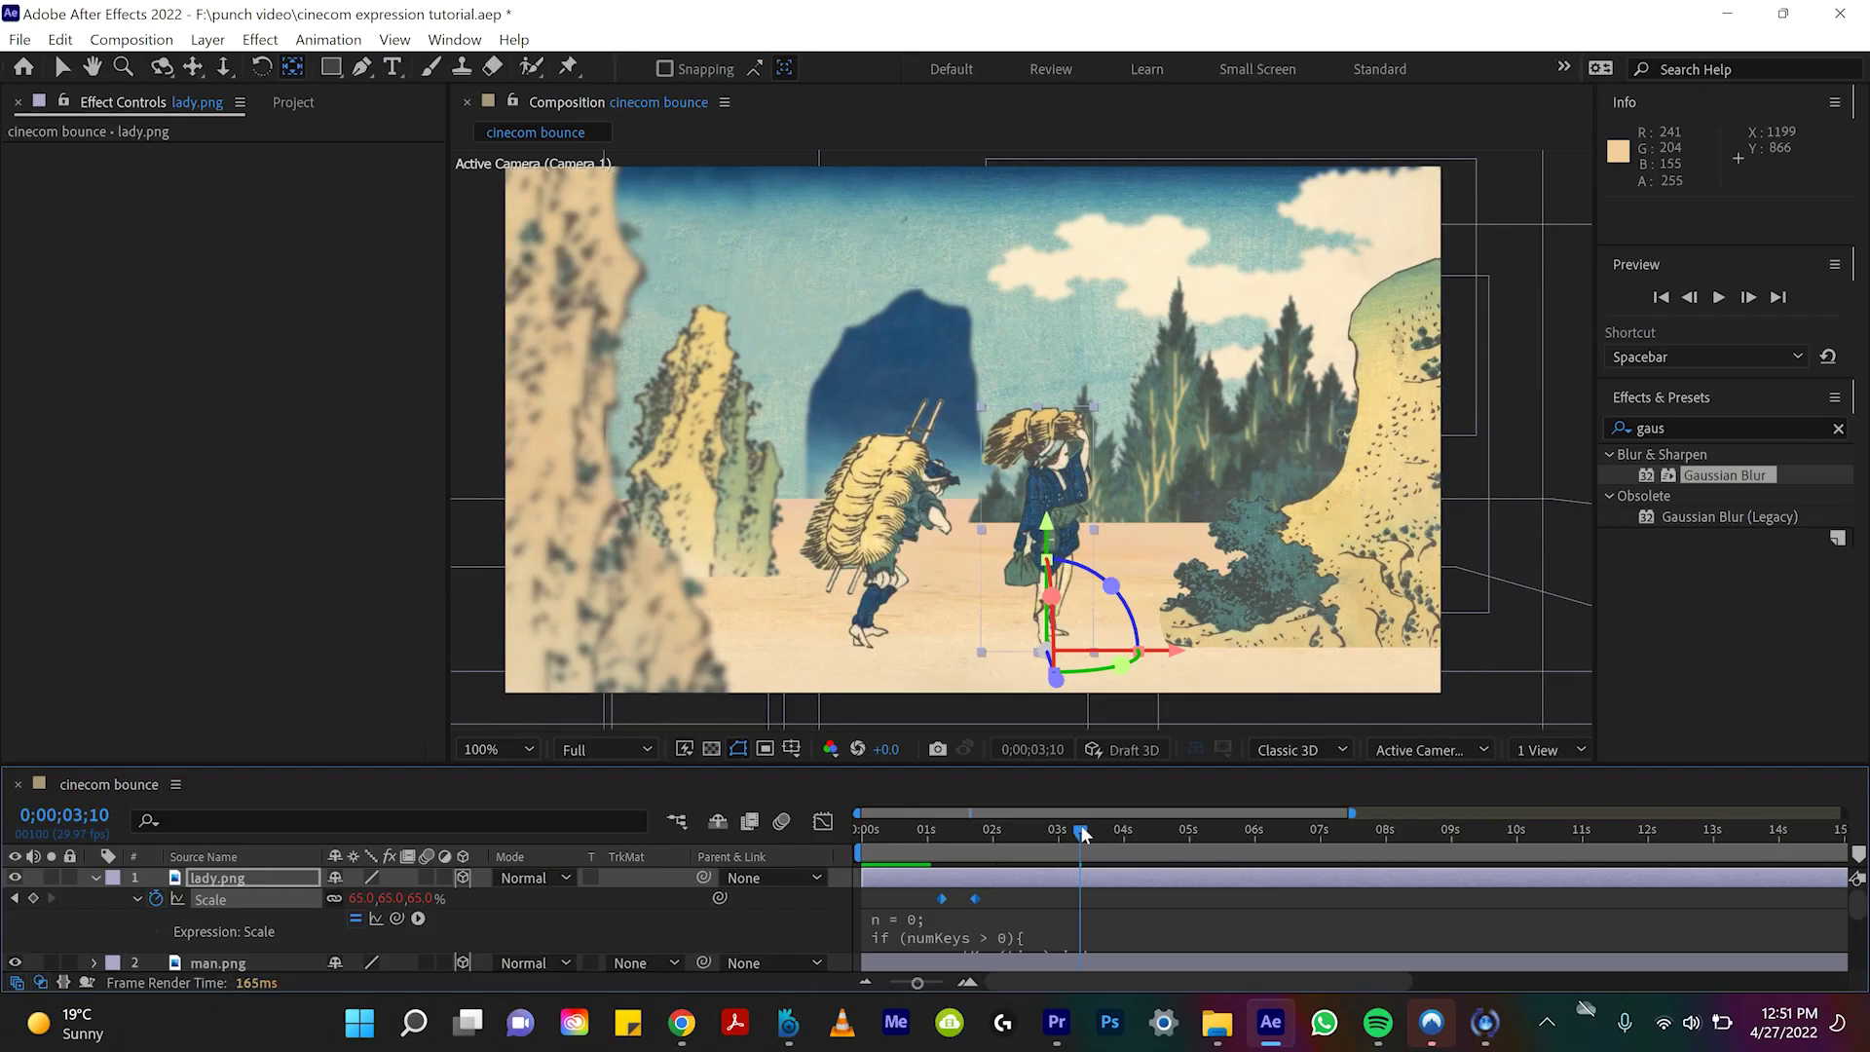
{"action": "left_click", "coordinate": [898, 849]}
{"action": "key", "text": "space"}
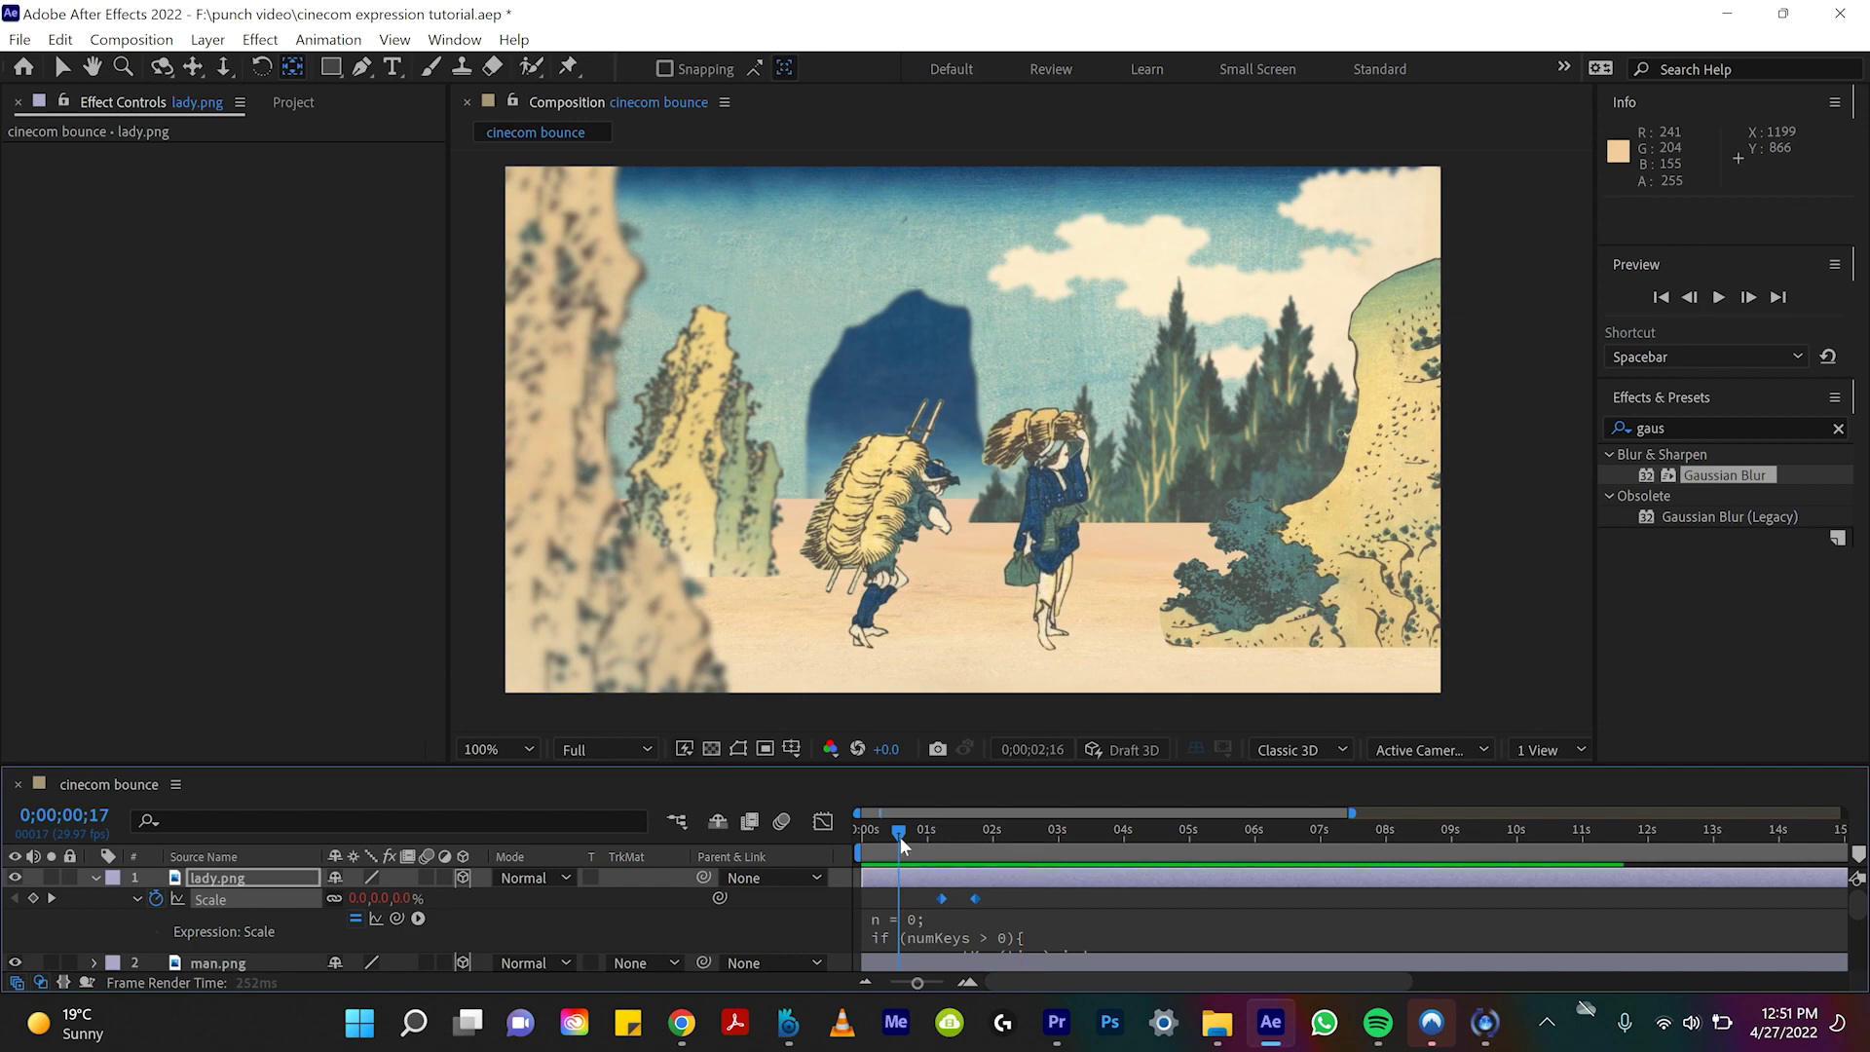
{"action": "key", "text": "space"}
{"action": "key", "text": "space"}
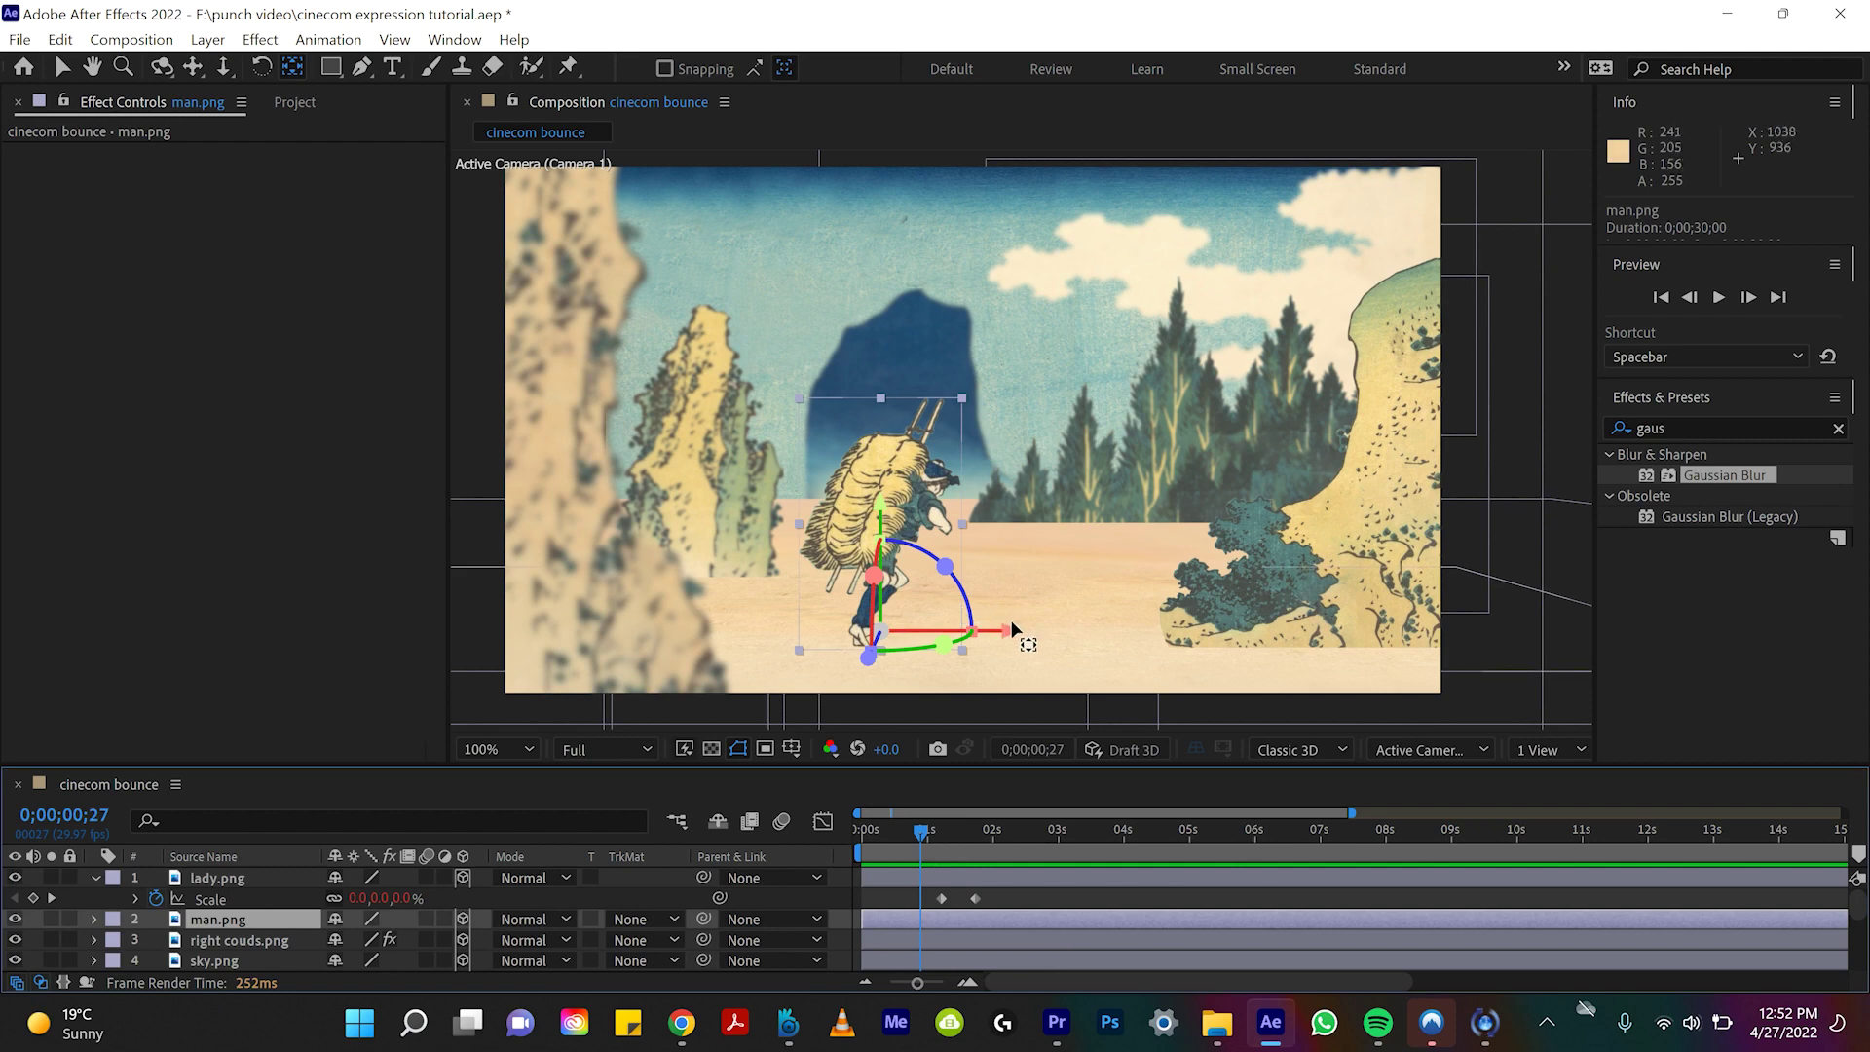
Step: Move the man's anchor point down to his feet and set his Scale to 0%
{"action": "left_click_drag", "start_coordinate": [1007, 624], "coordinate": [982, 632]}
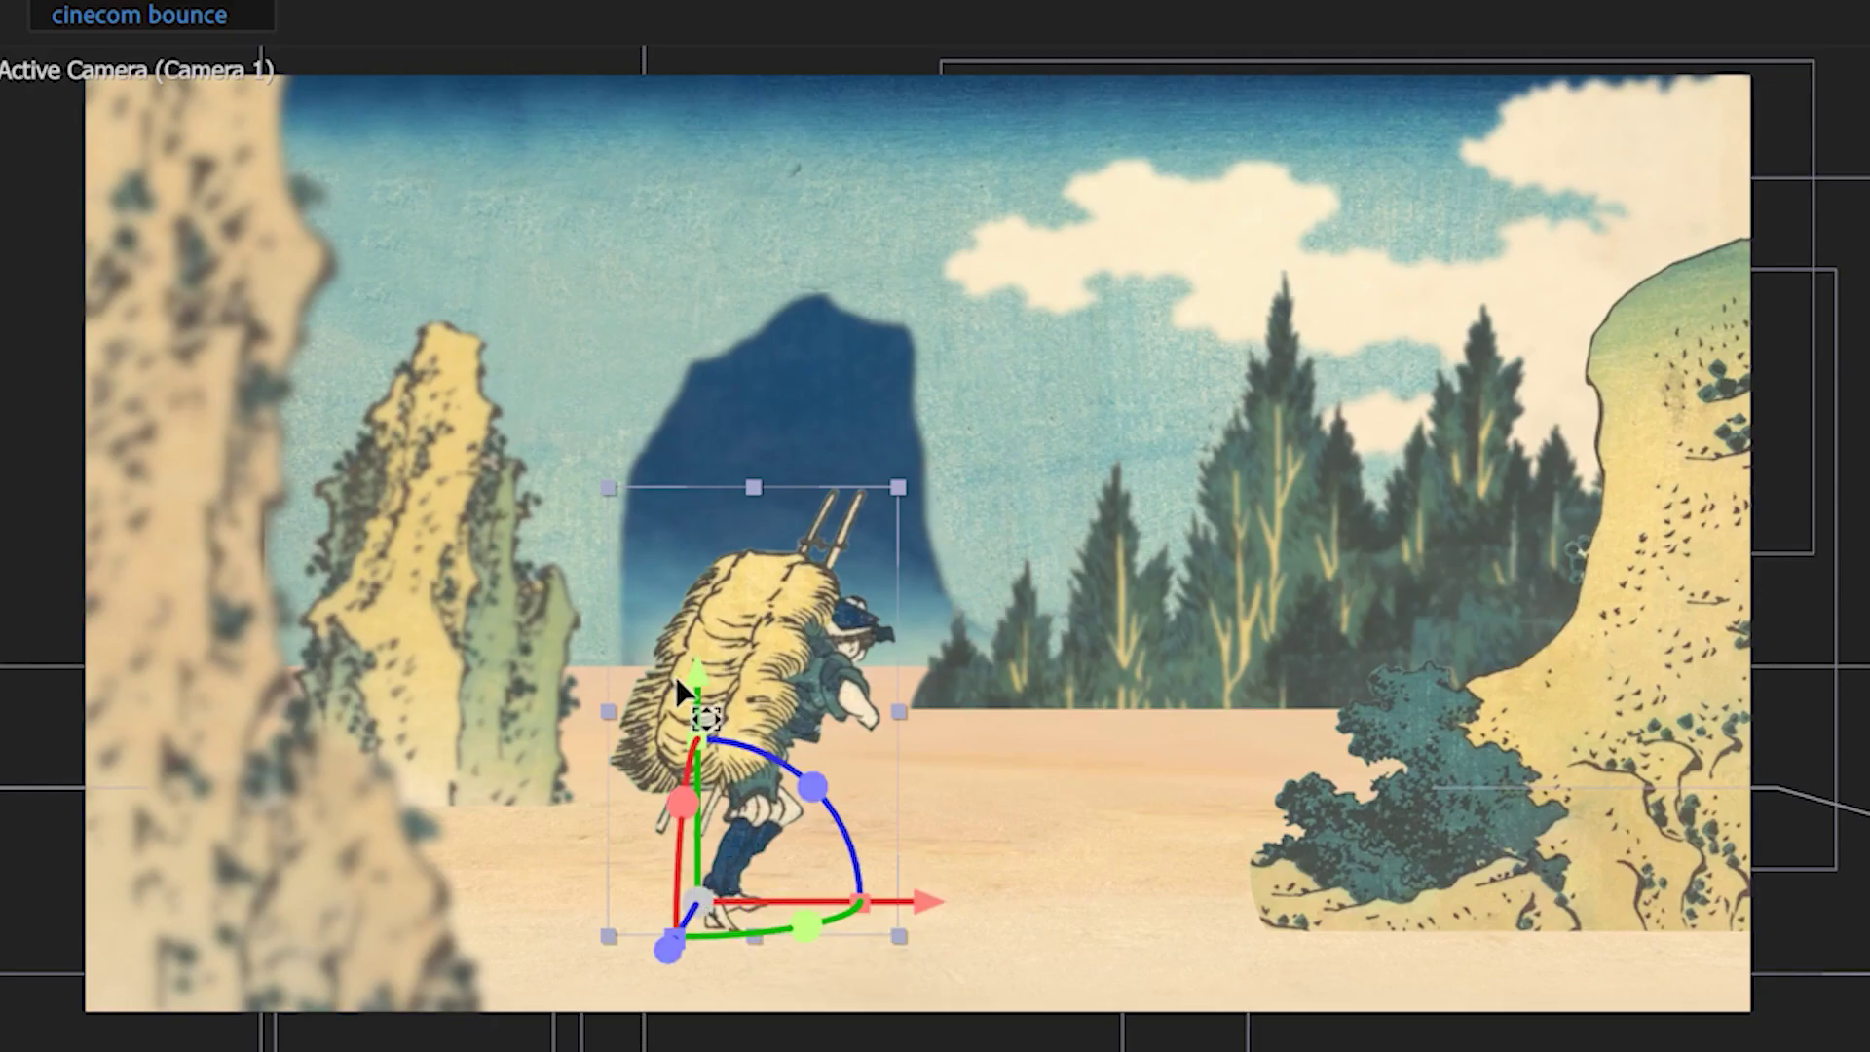
{"action": "left_click_drag", "start_coordinate": [693, 668], "coordinate": [691, 702]}
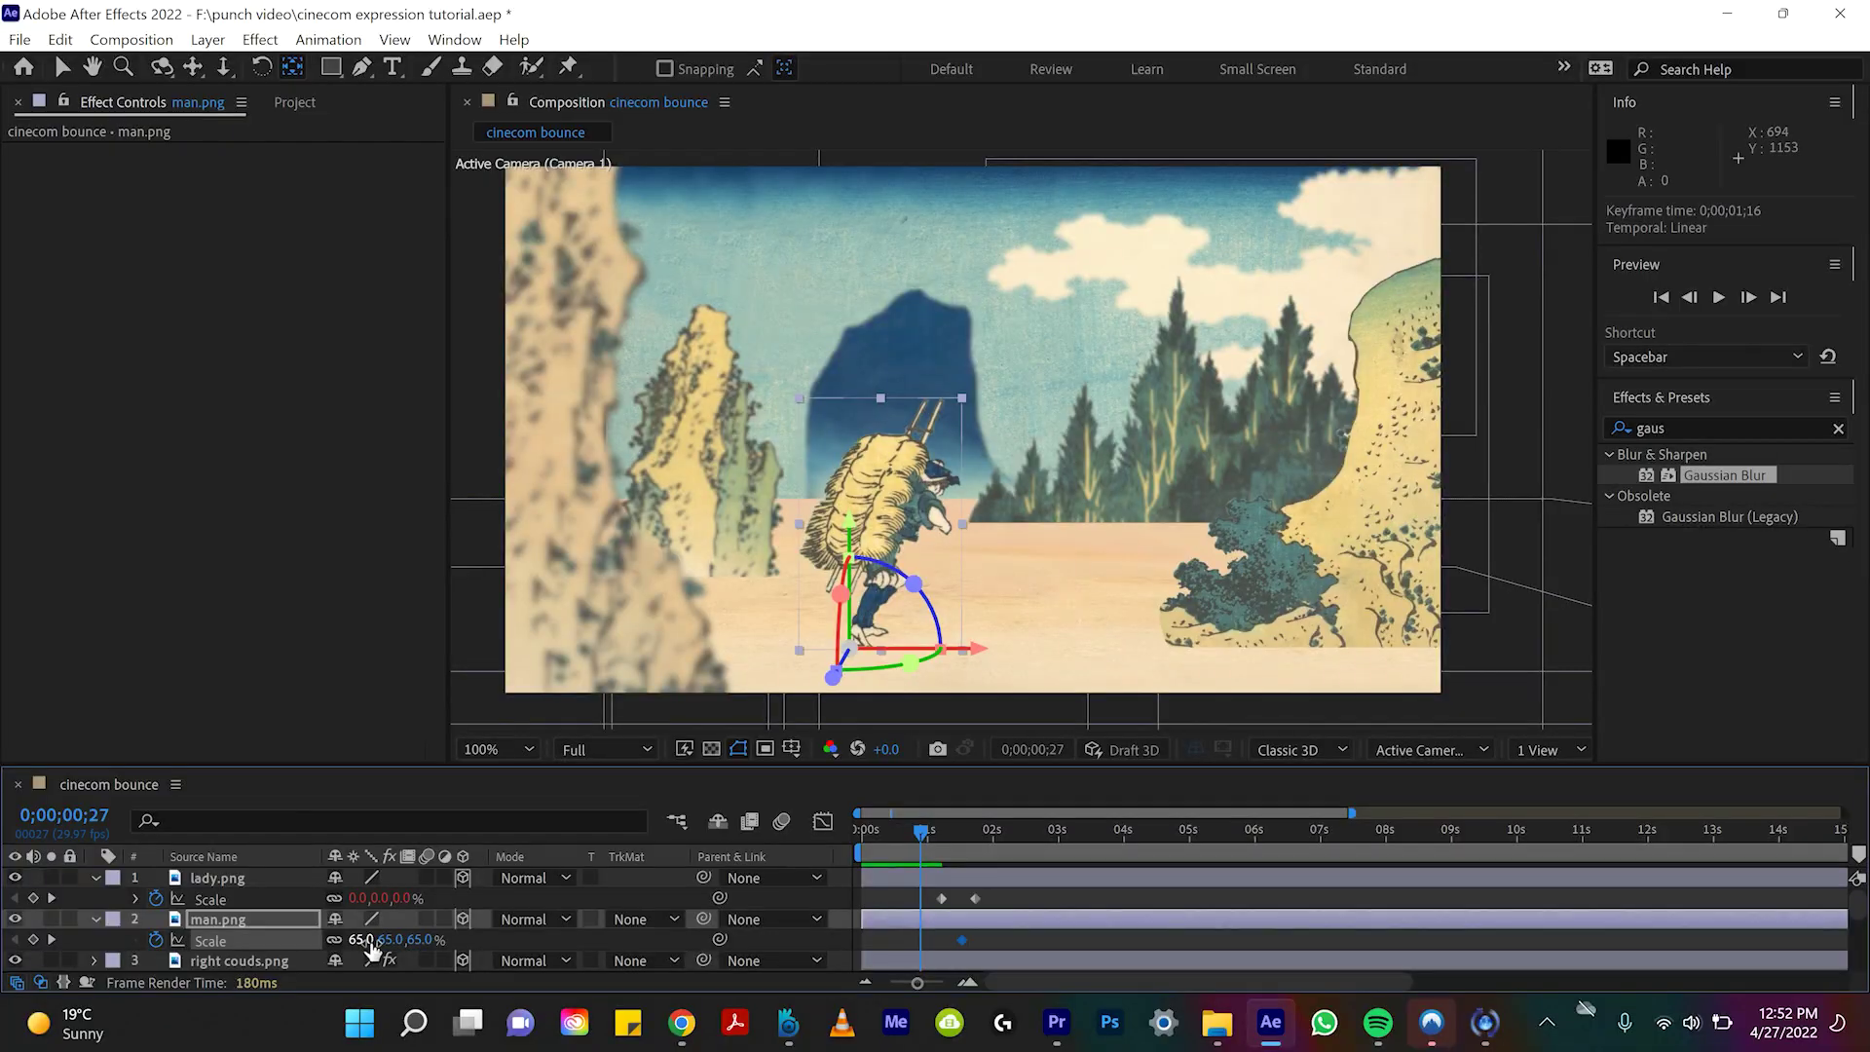
{"action": "key", "text": "Return"}
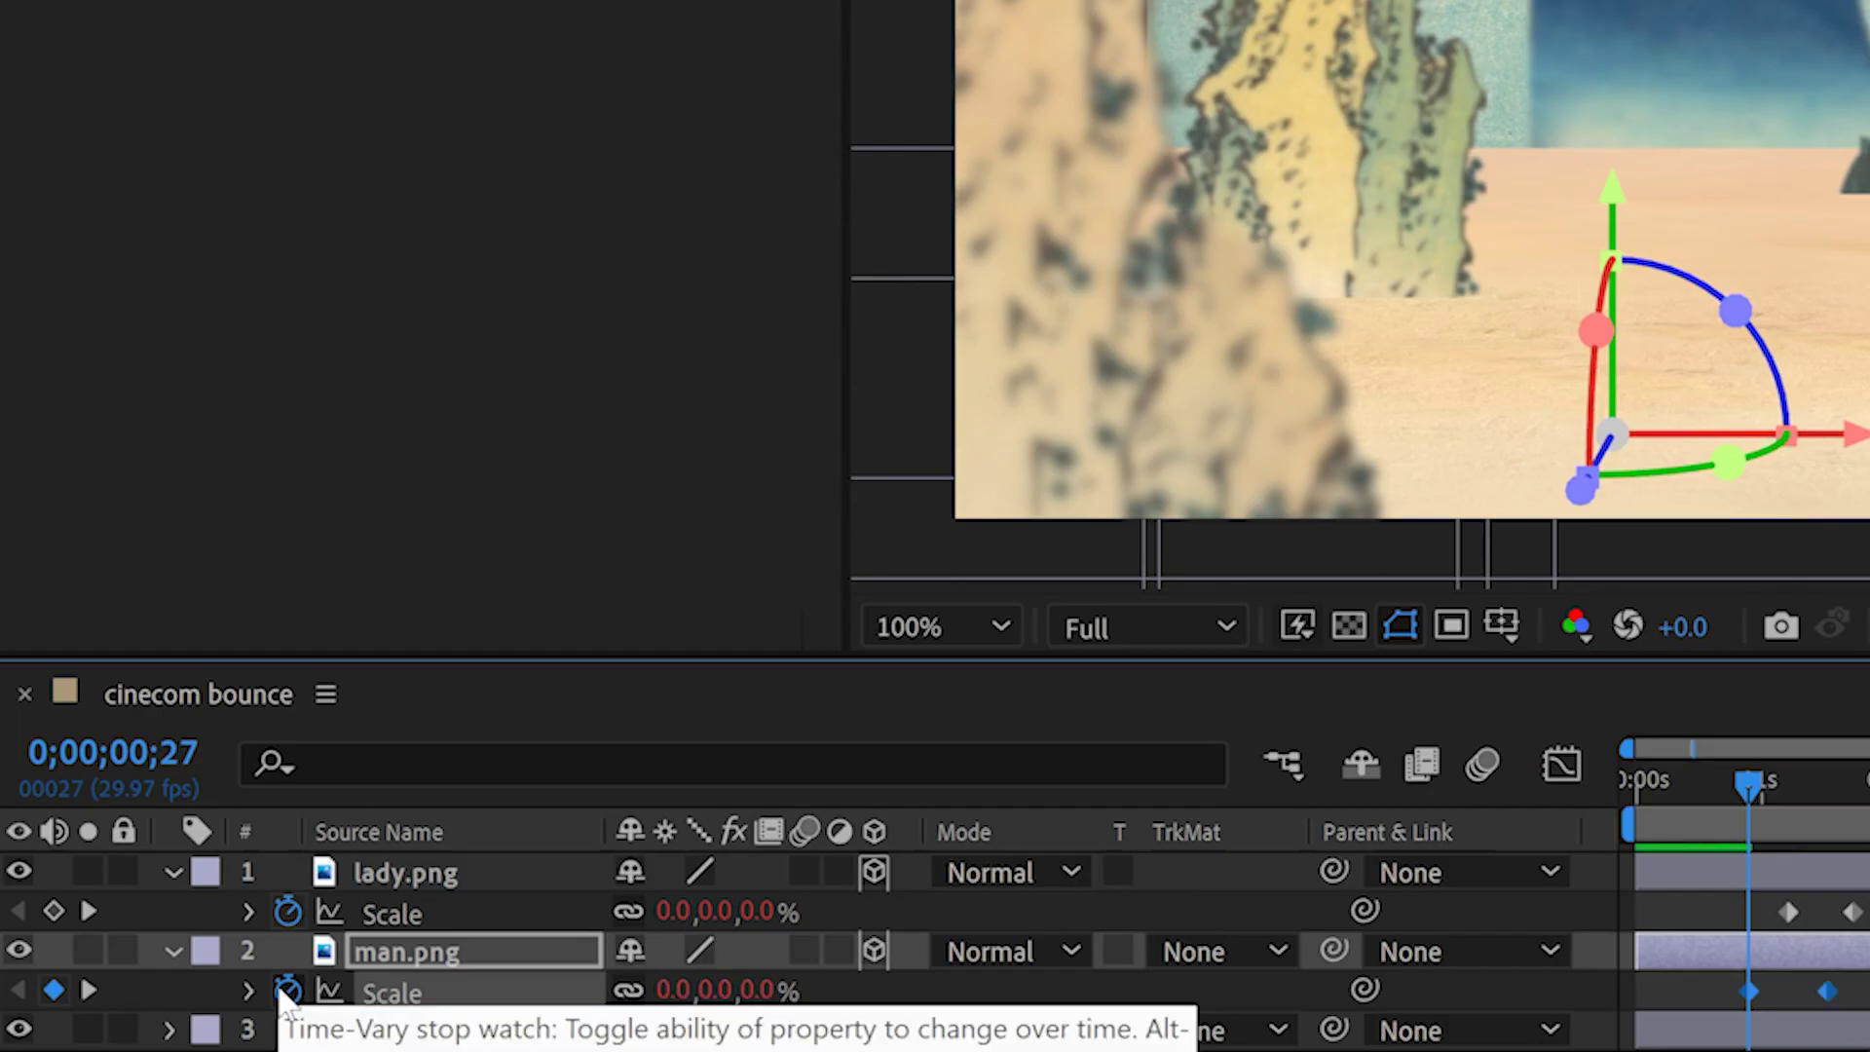
Step: Paste the bounce expression into man.png's Scale and preview him popping up
{"action": "left_click", "coordinate": [156, 941], "text": "alt"}
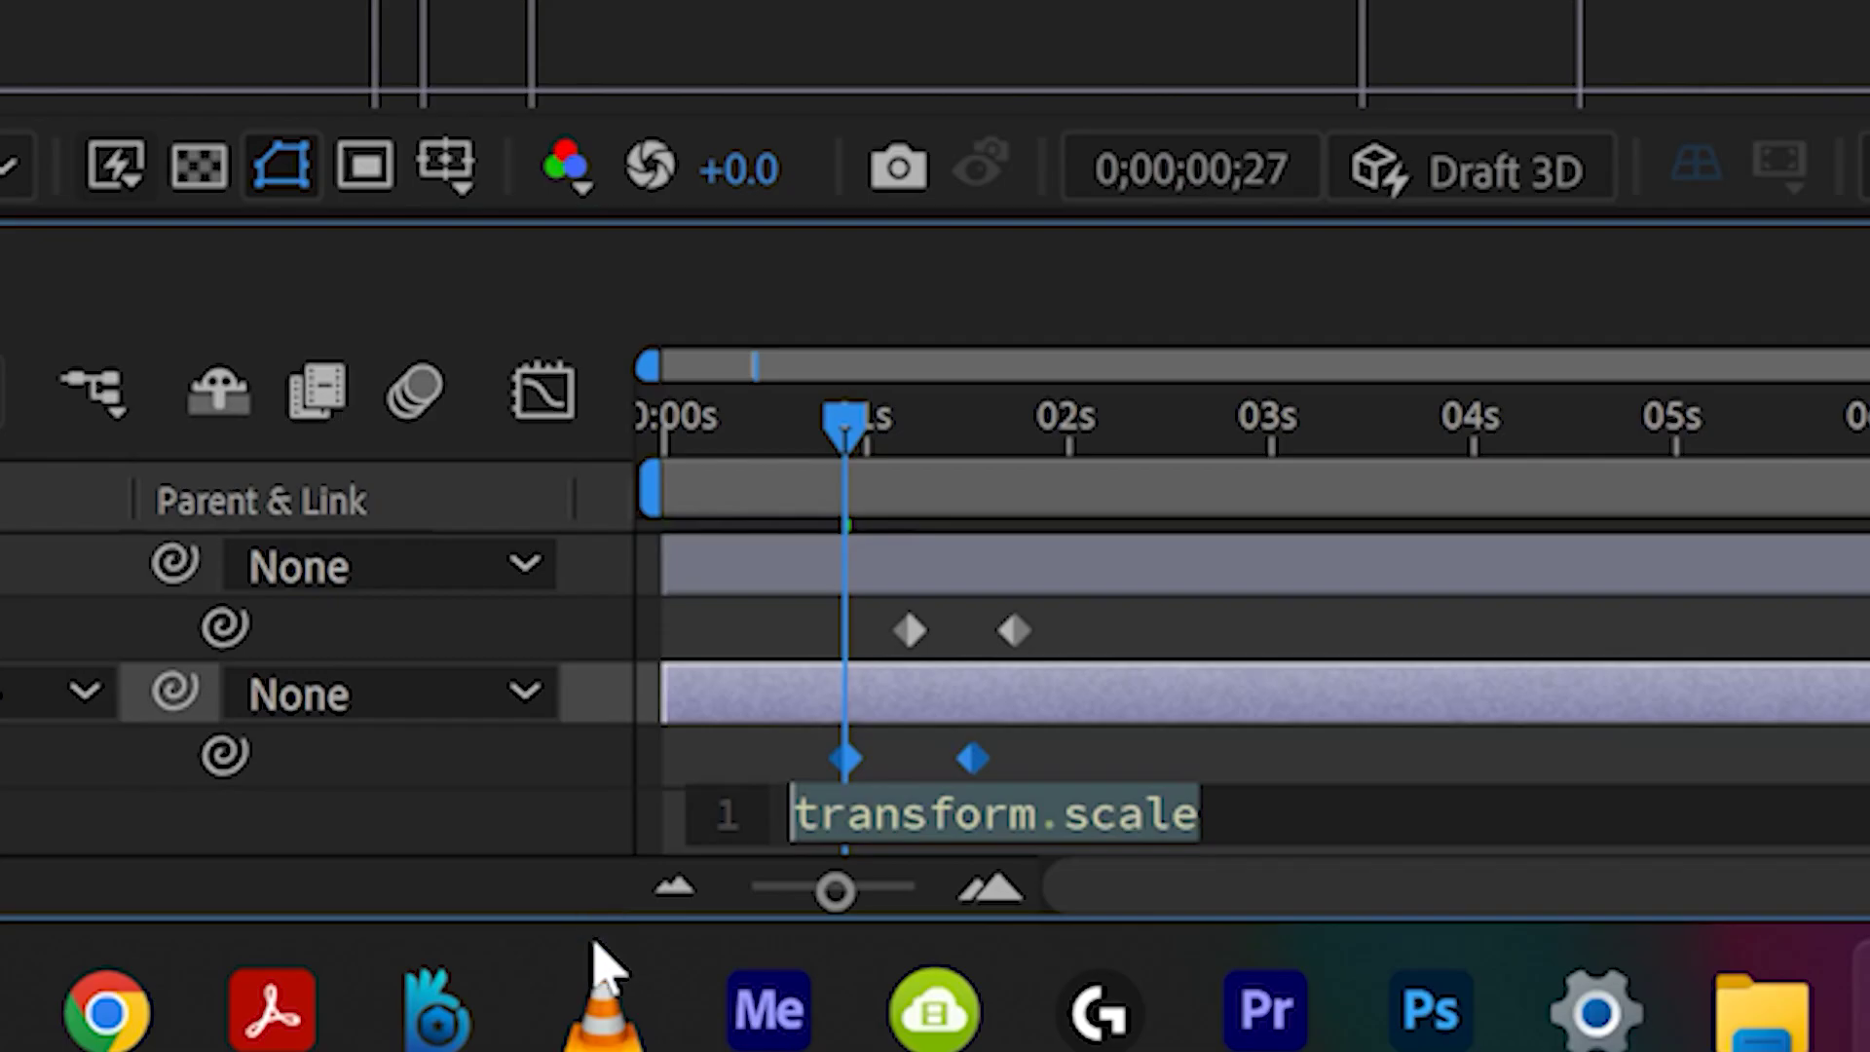
{"action": "key", "text": "ctrl+v"}
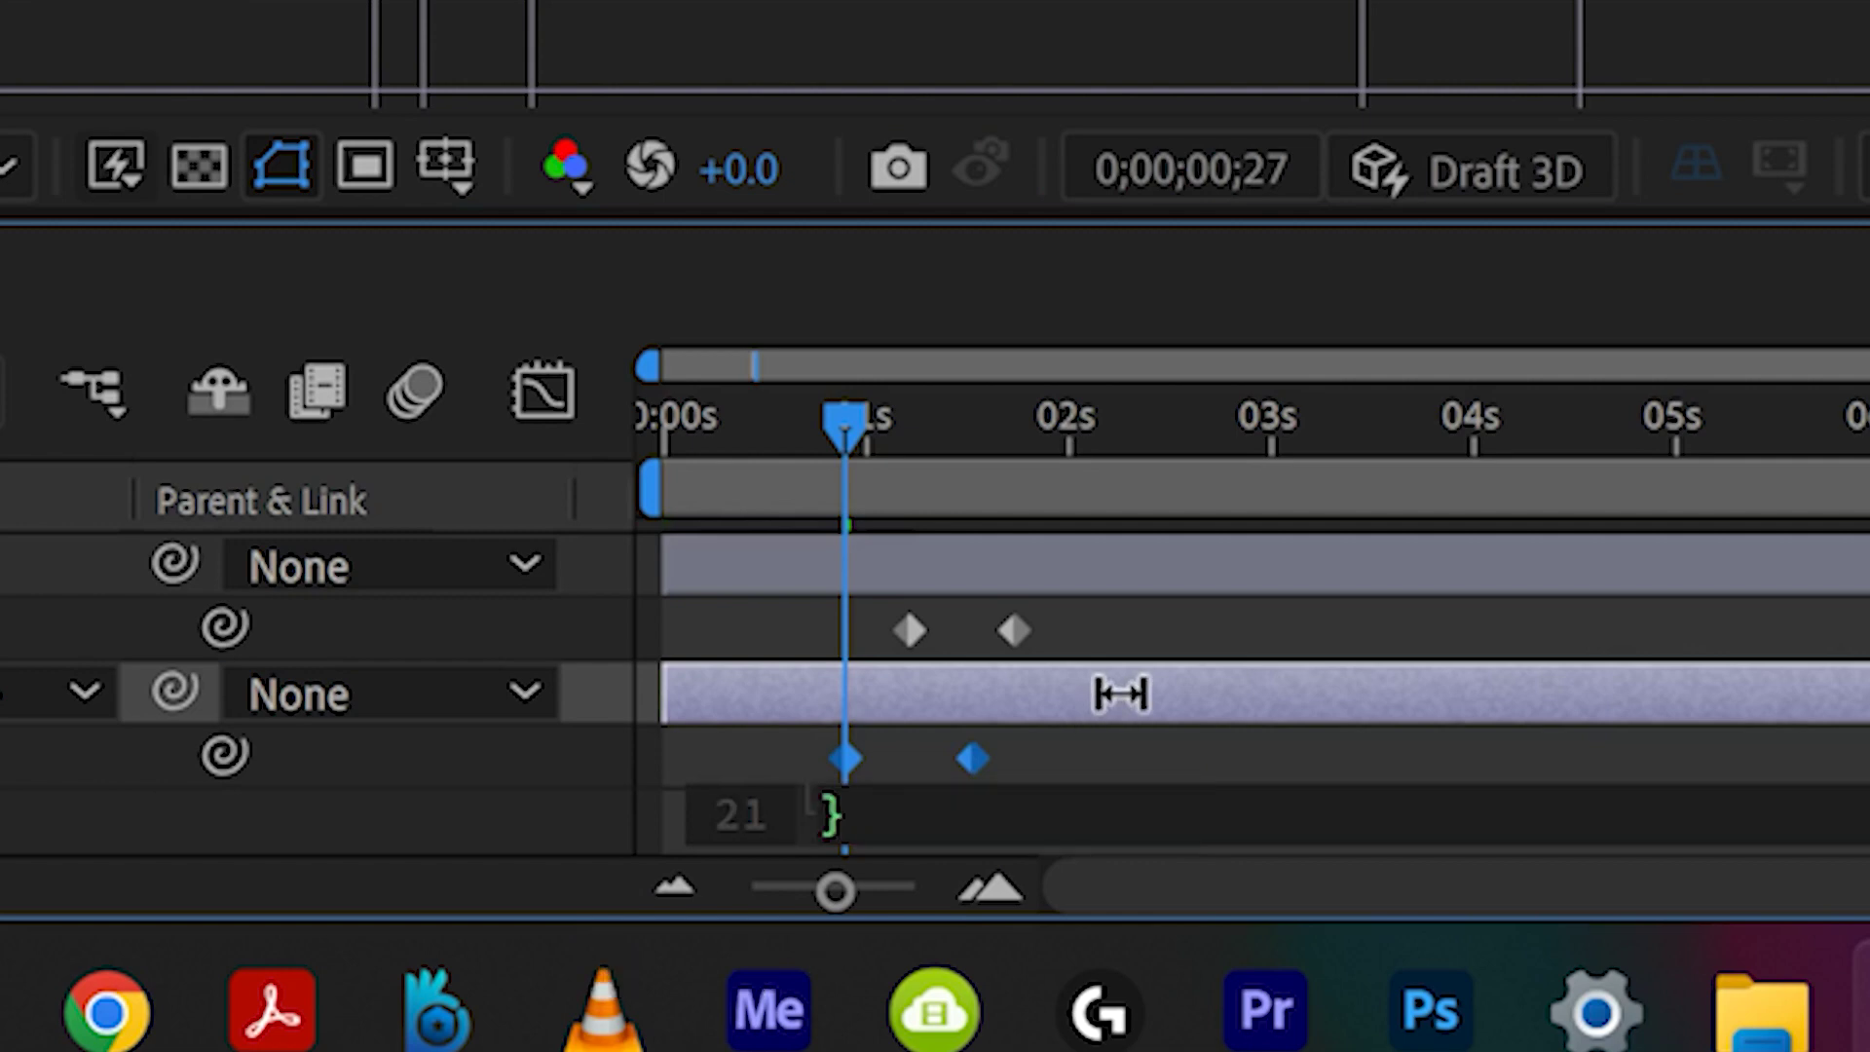
{"action": "left_click", "coordinate": [1177, 643]}
{"action": "key", "text": "space"}
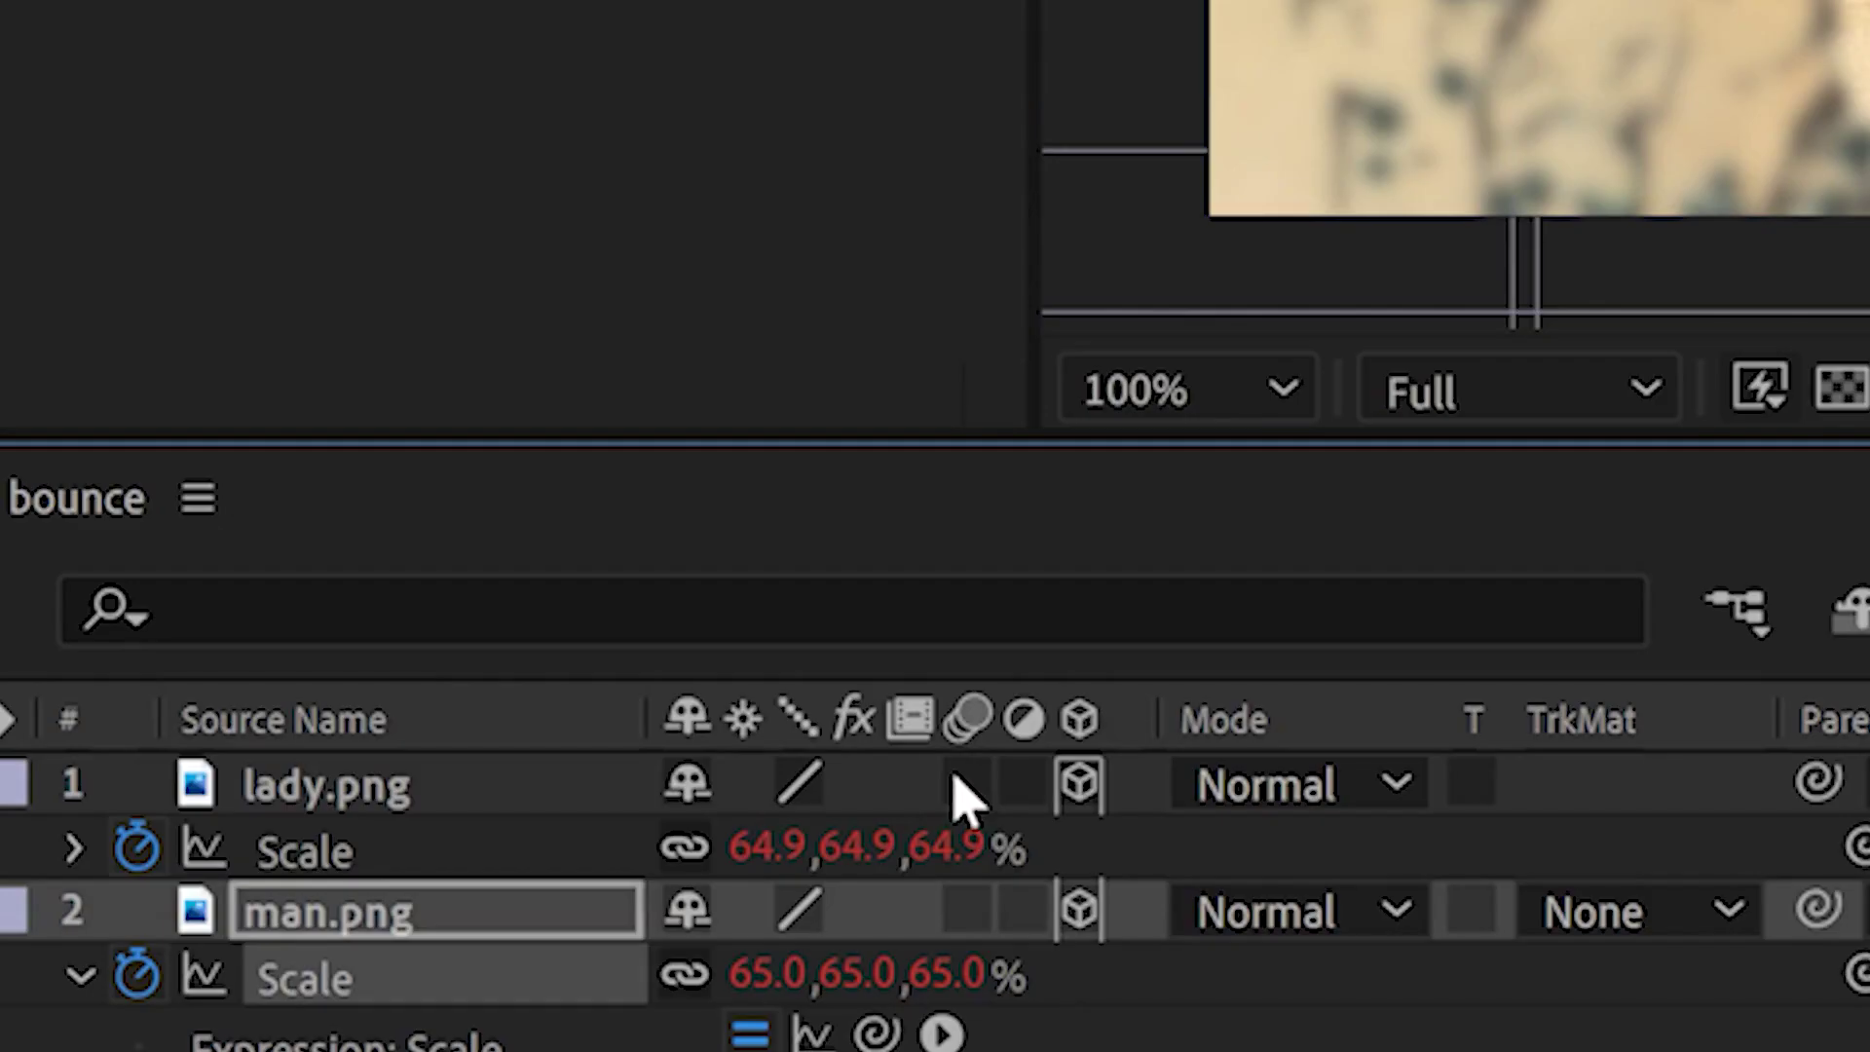
Step: Turn on Continuously Rasterize for man.png and preview his bounce-in
{"action": "left_click", "coordinate": [971, 913]}
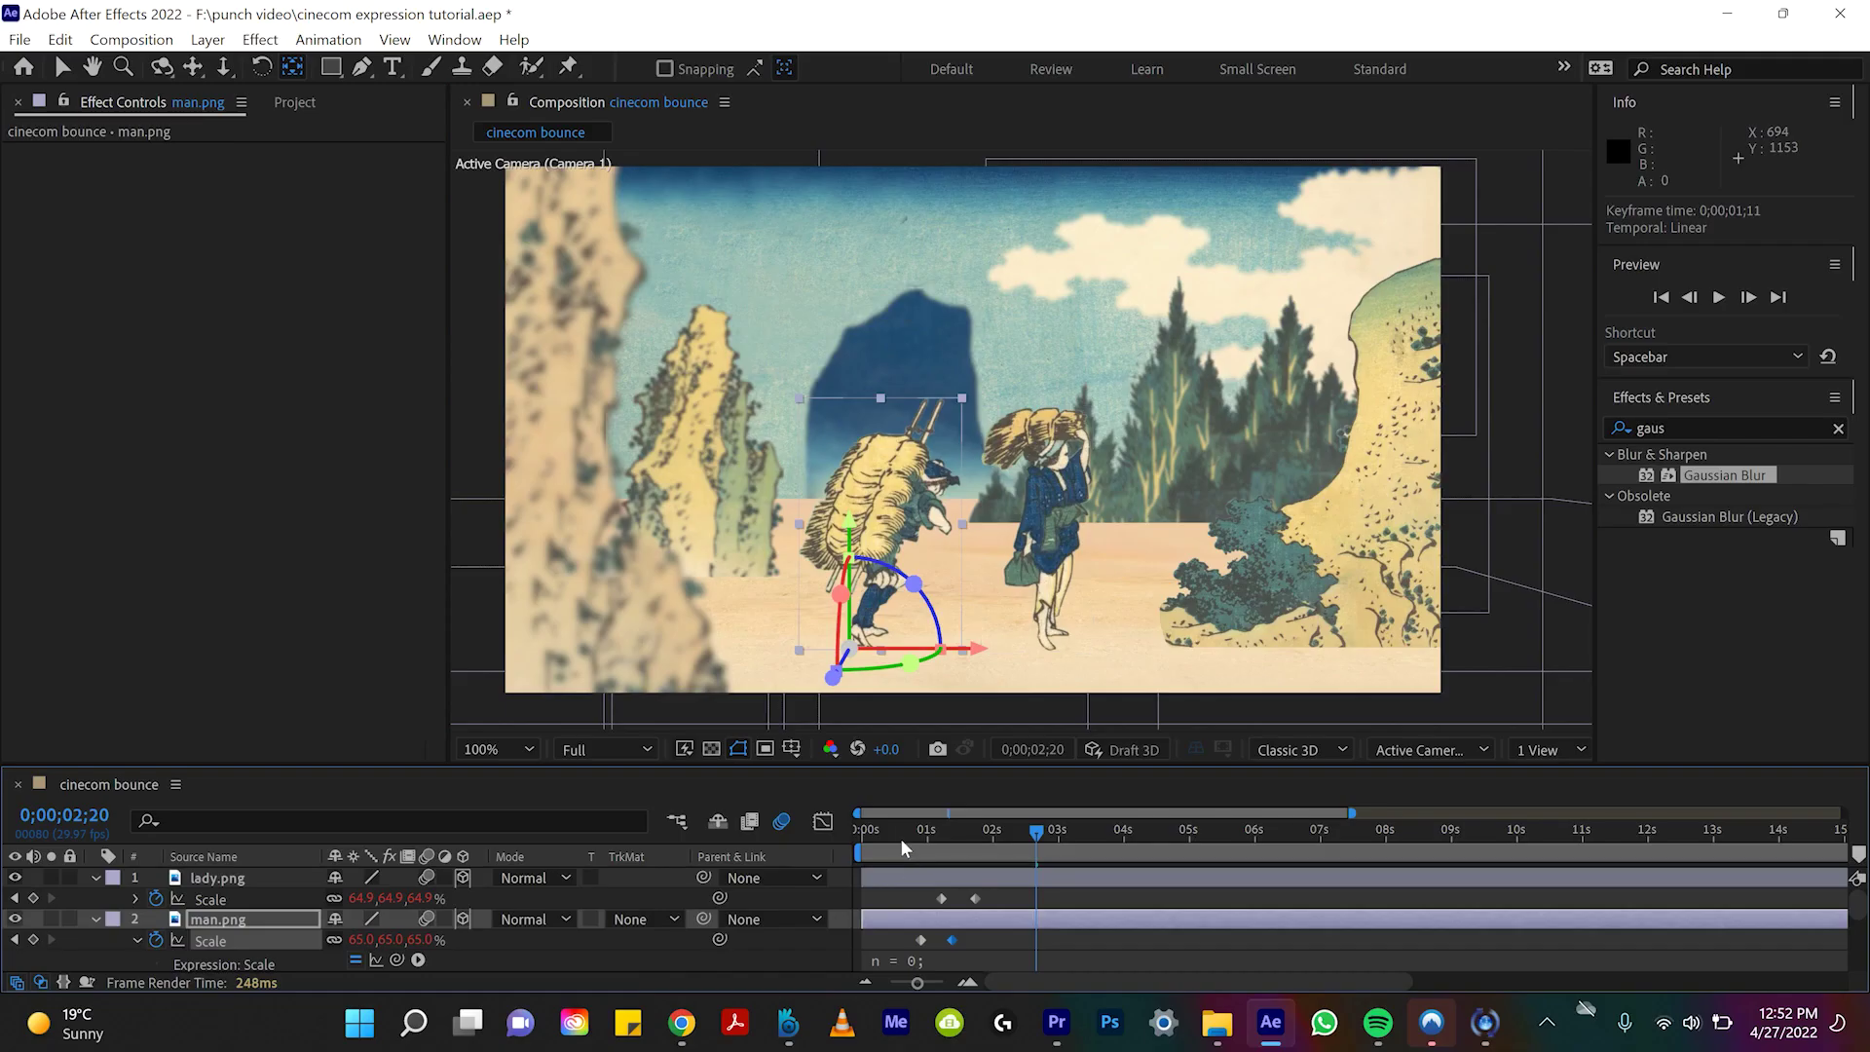
{"action": "key", "text": "space"}
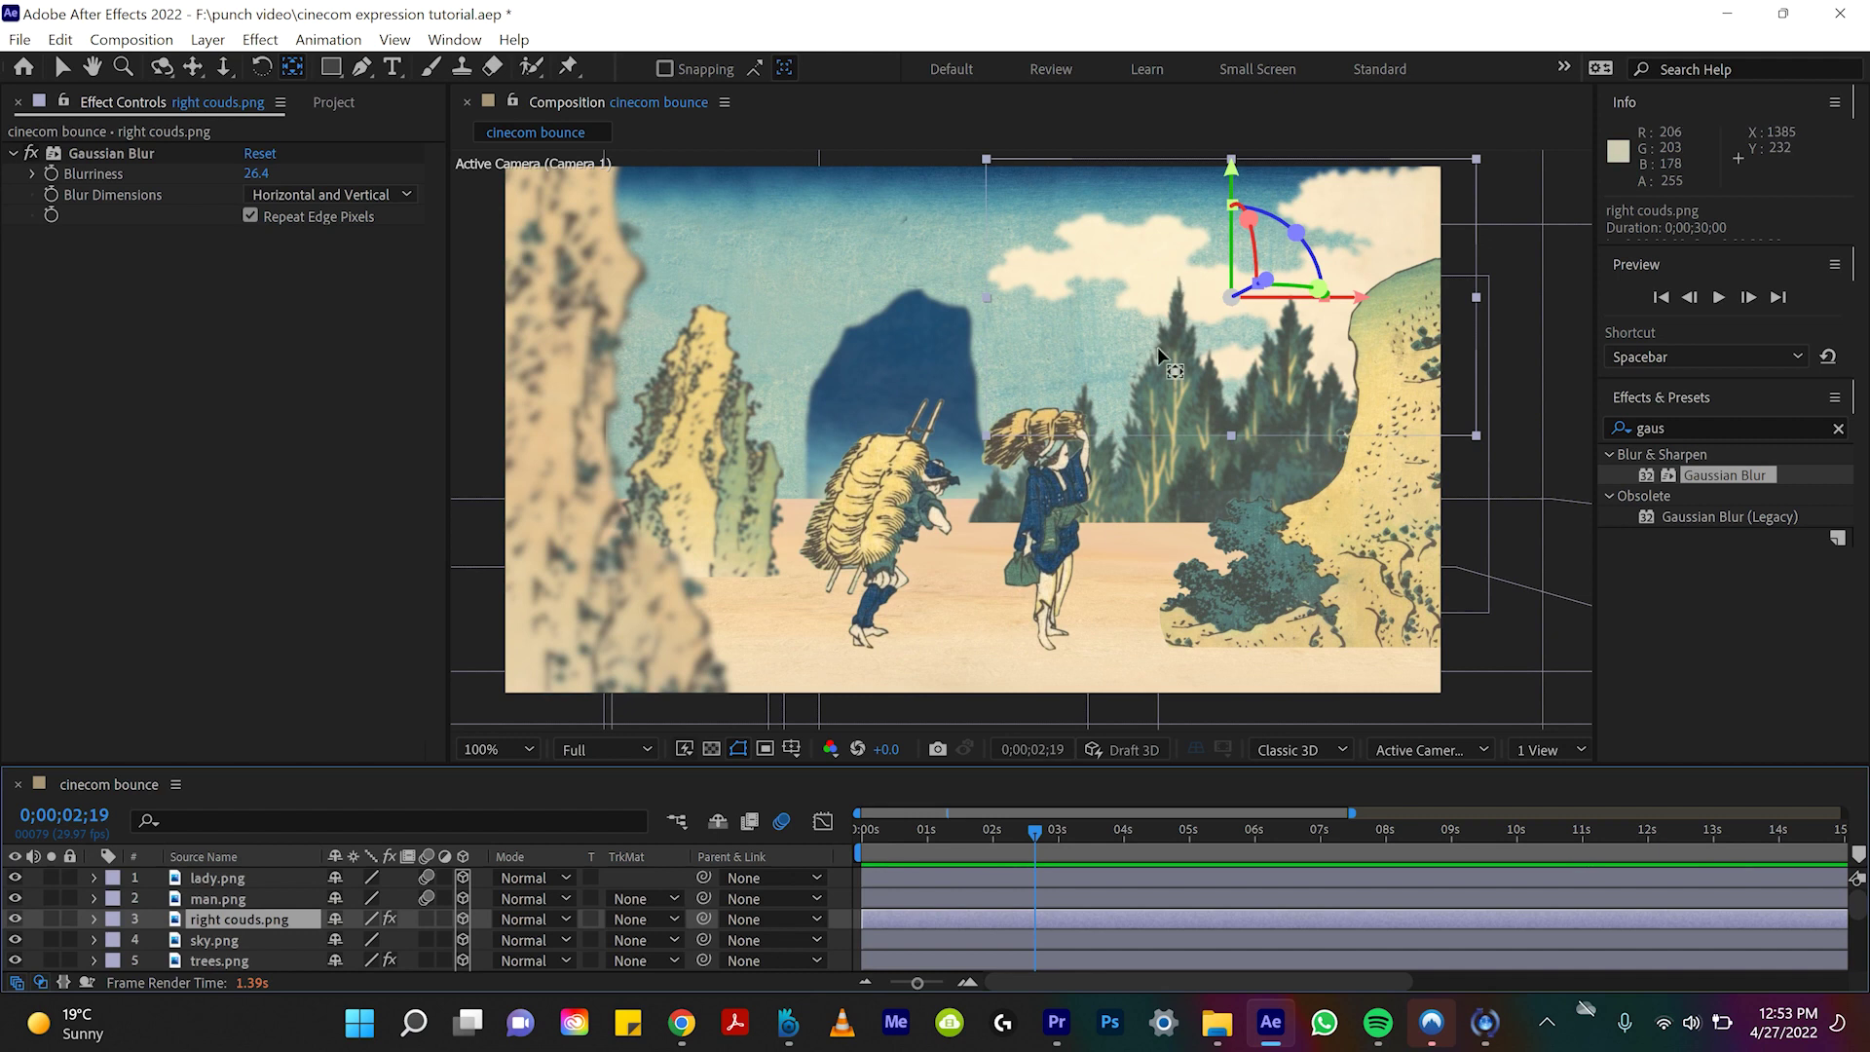
Step: Show the right clouds' rotation properties and slide the clouds off to the right
{"action": "key", "text": "r"}
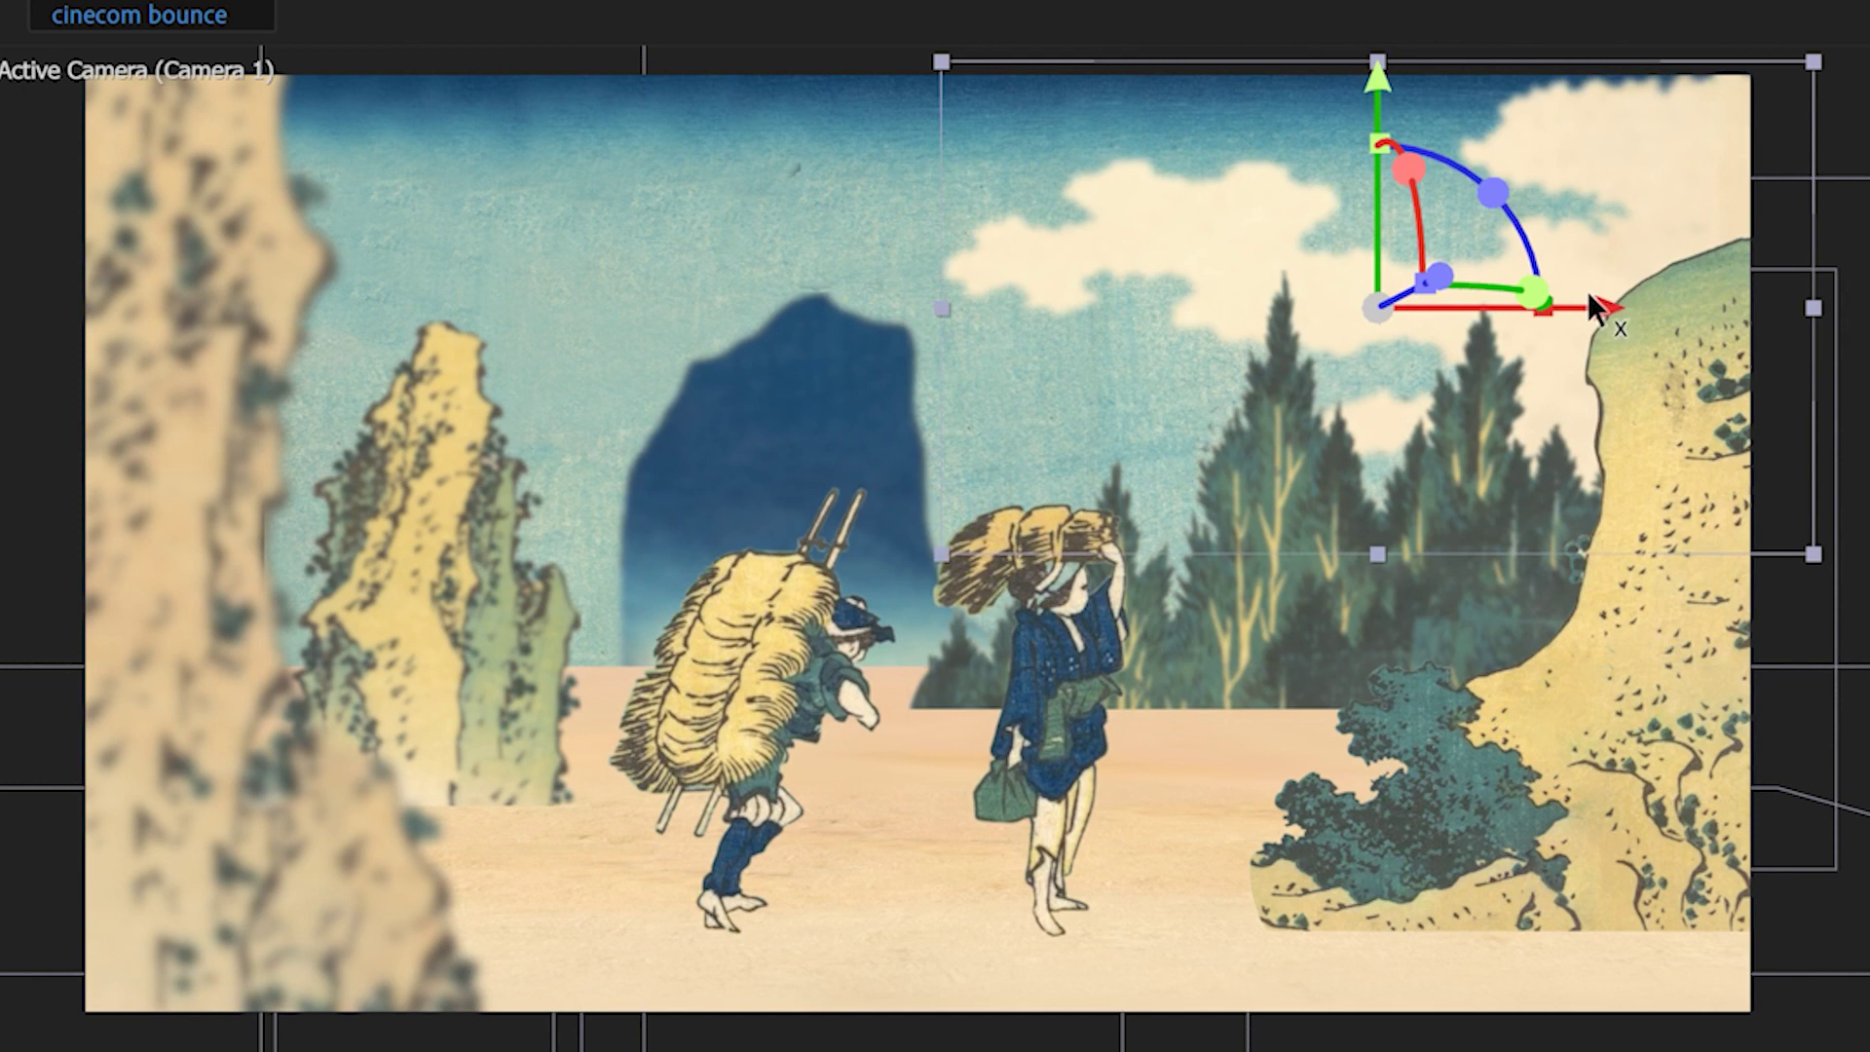
{"action": "left_click_drag", "start_coordinate": [1587, 298], "coordinate": [1869, 368]}
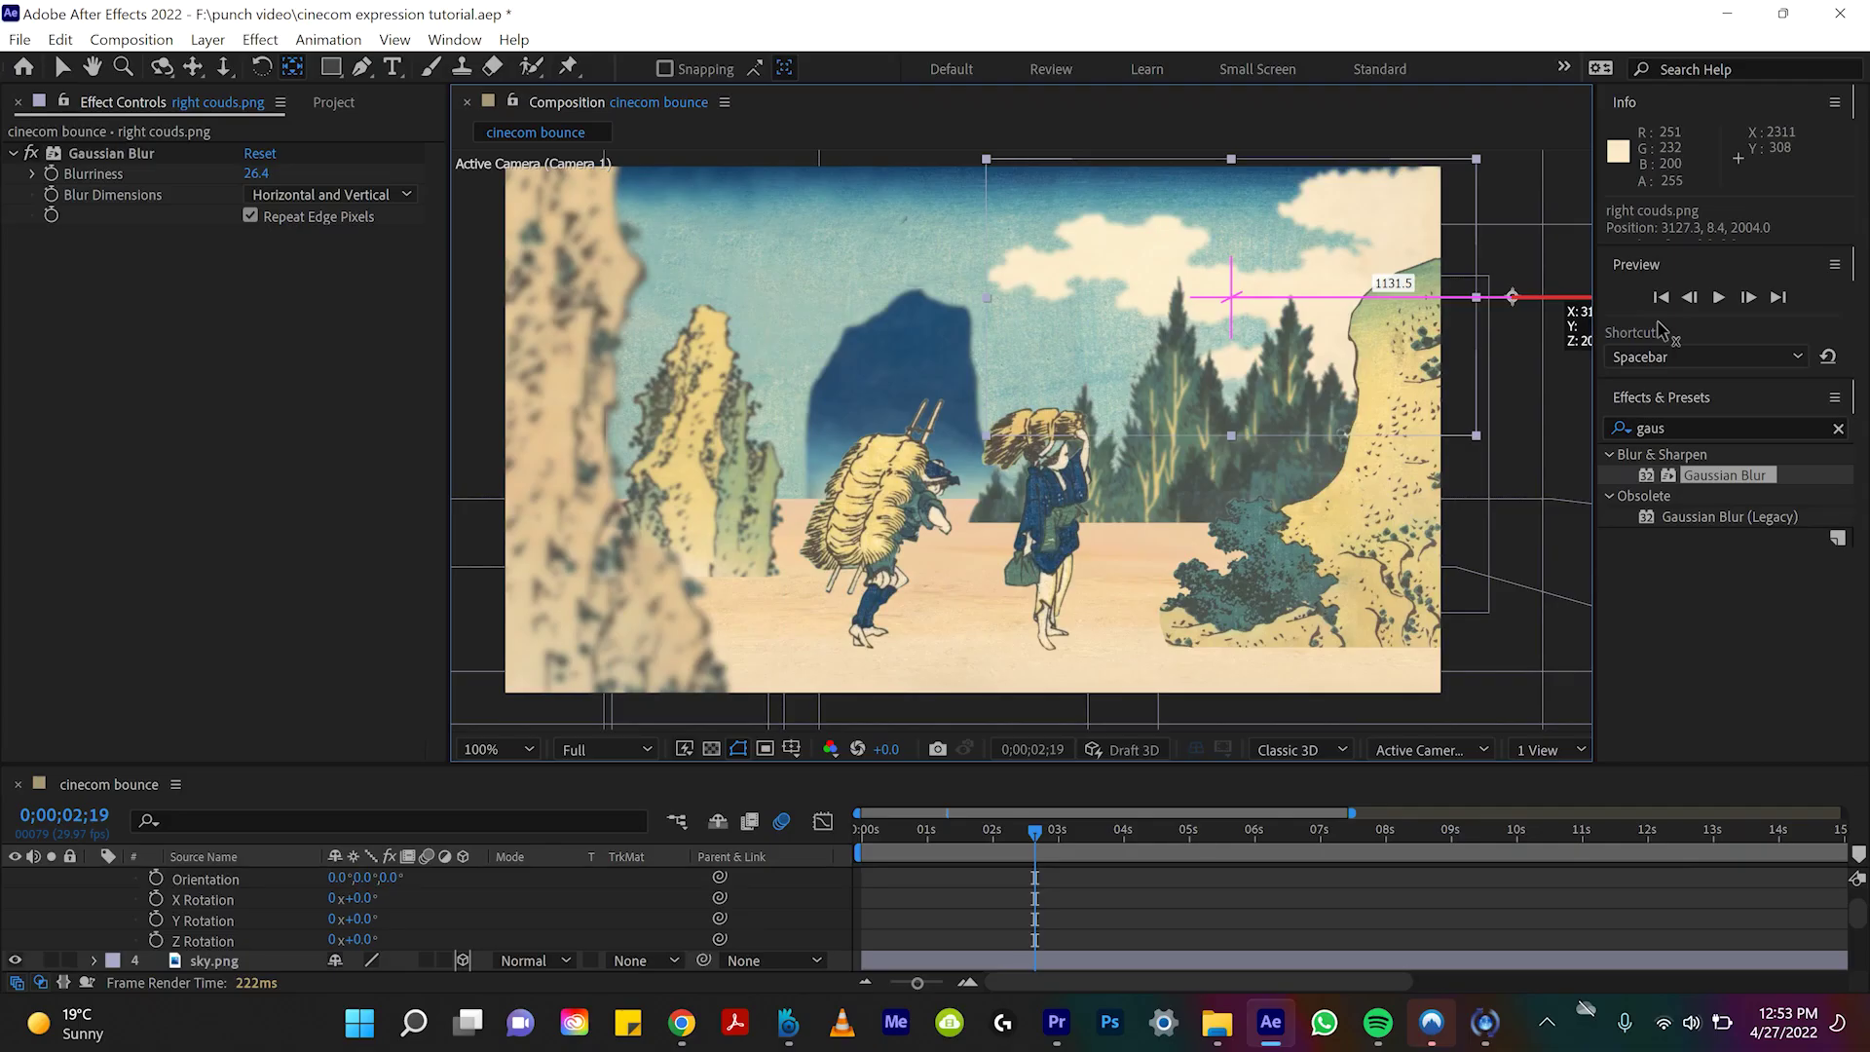
{"action": "left_click_drag", "start_coordinate": [1668, 332], "coordinate": [1668, 331]}
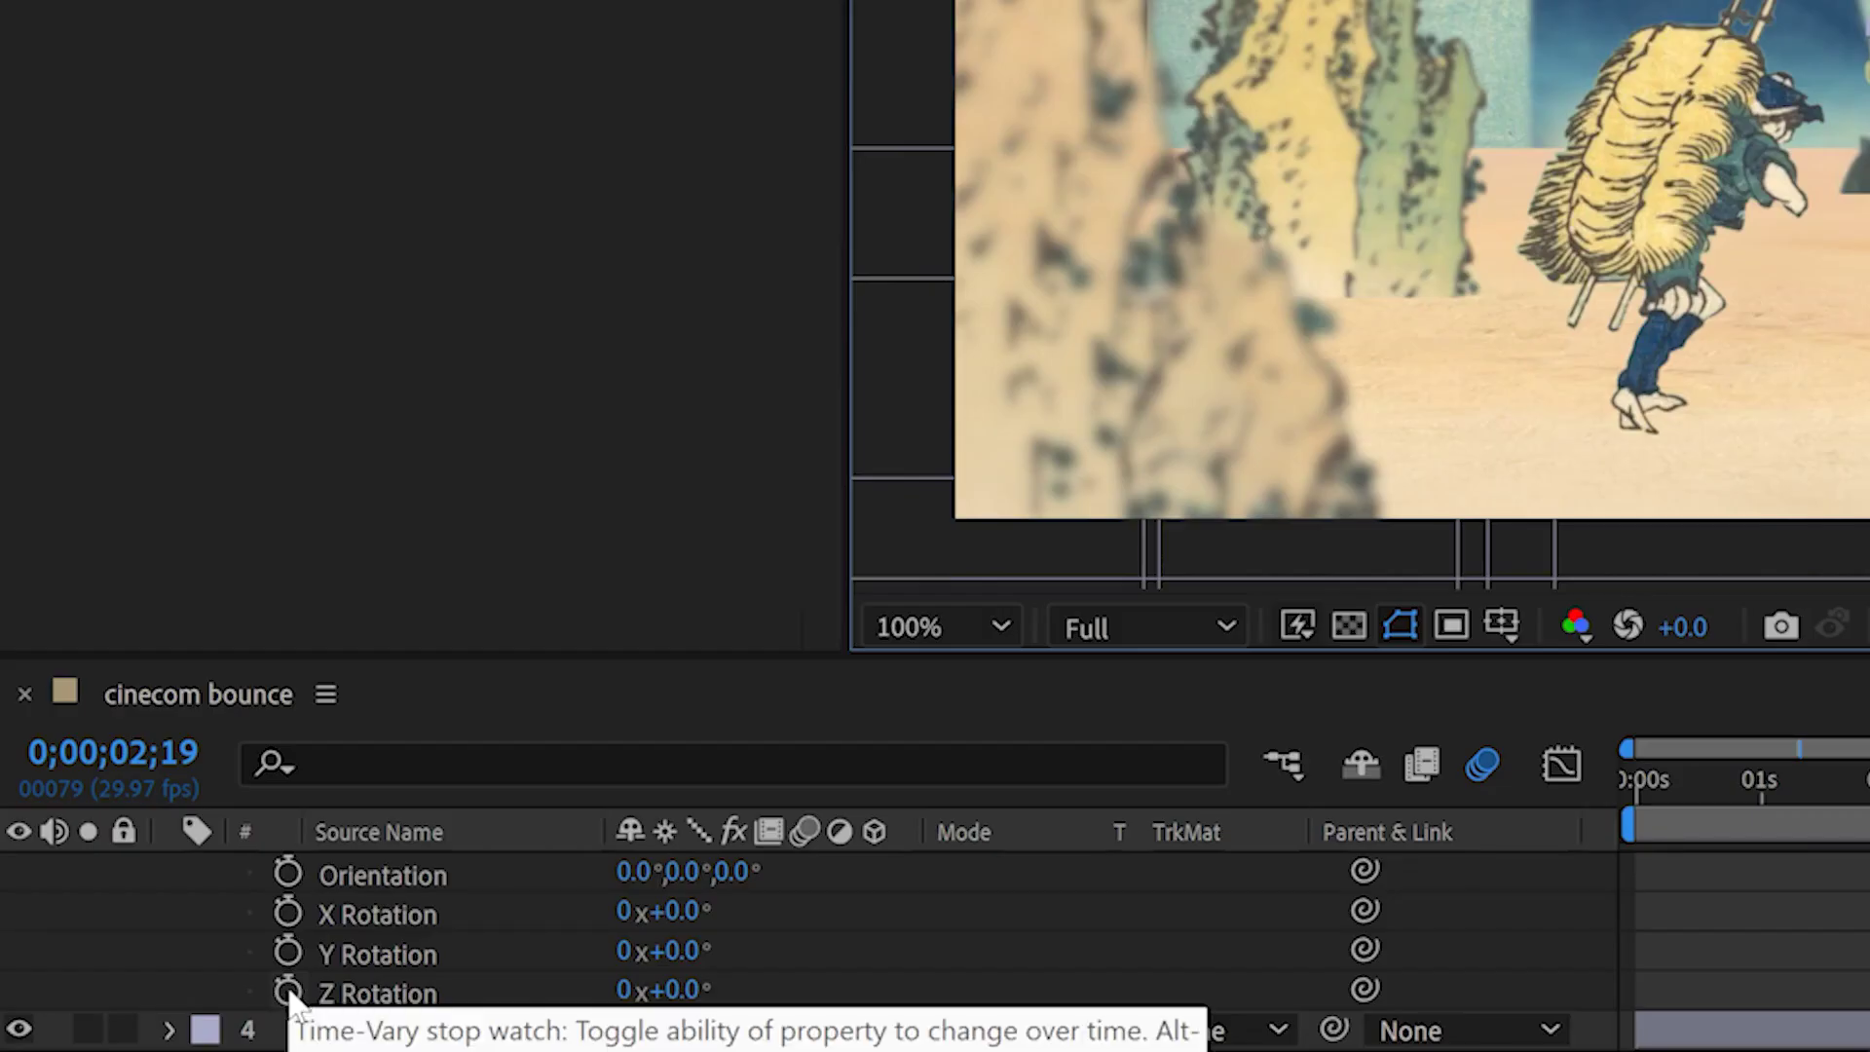
Step: Keyframe the clouds' Z Rotation from 141° back to 0° around 2;19, preview, and start an expression
{"action": "left_click", "coordinate": [287, 992]}
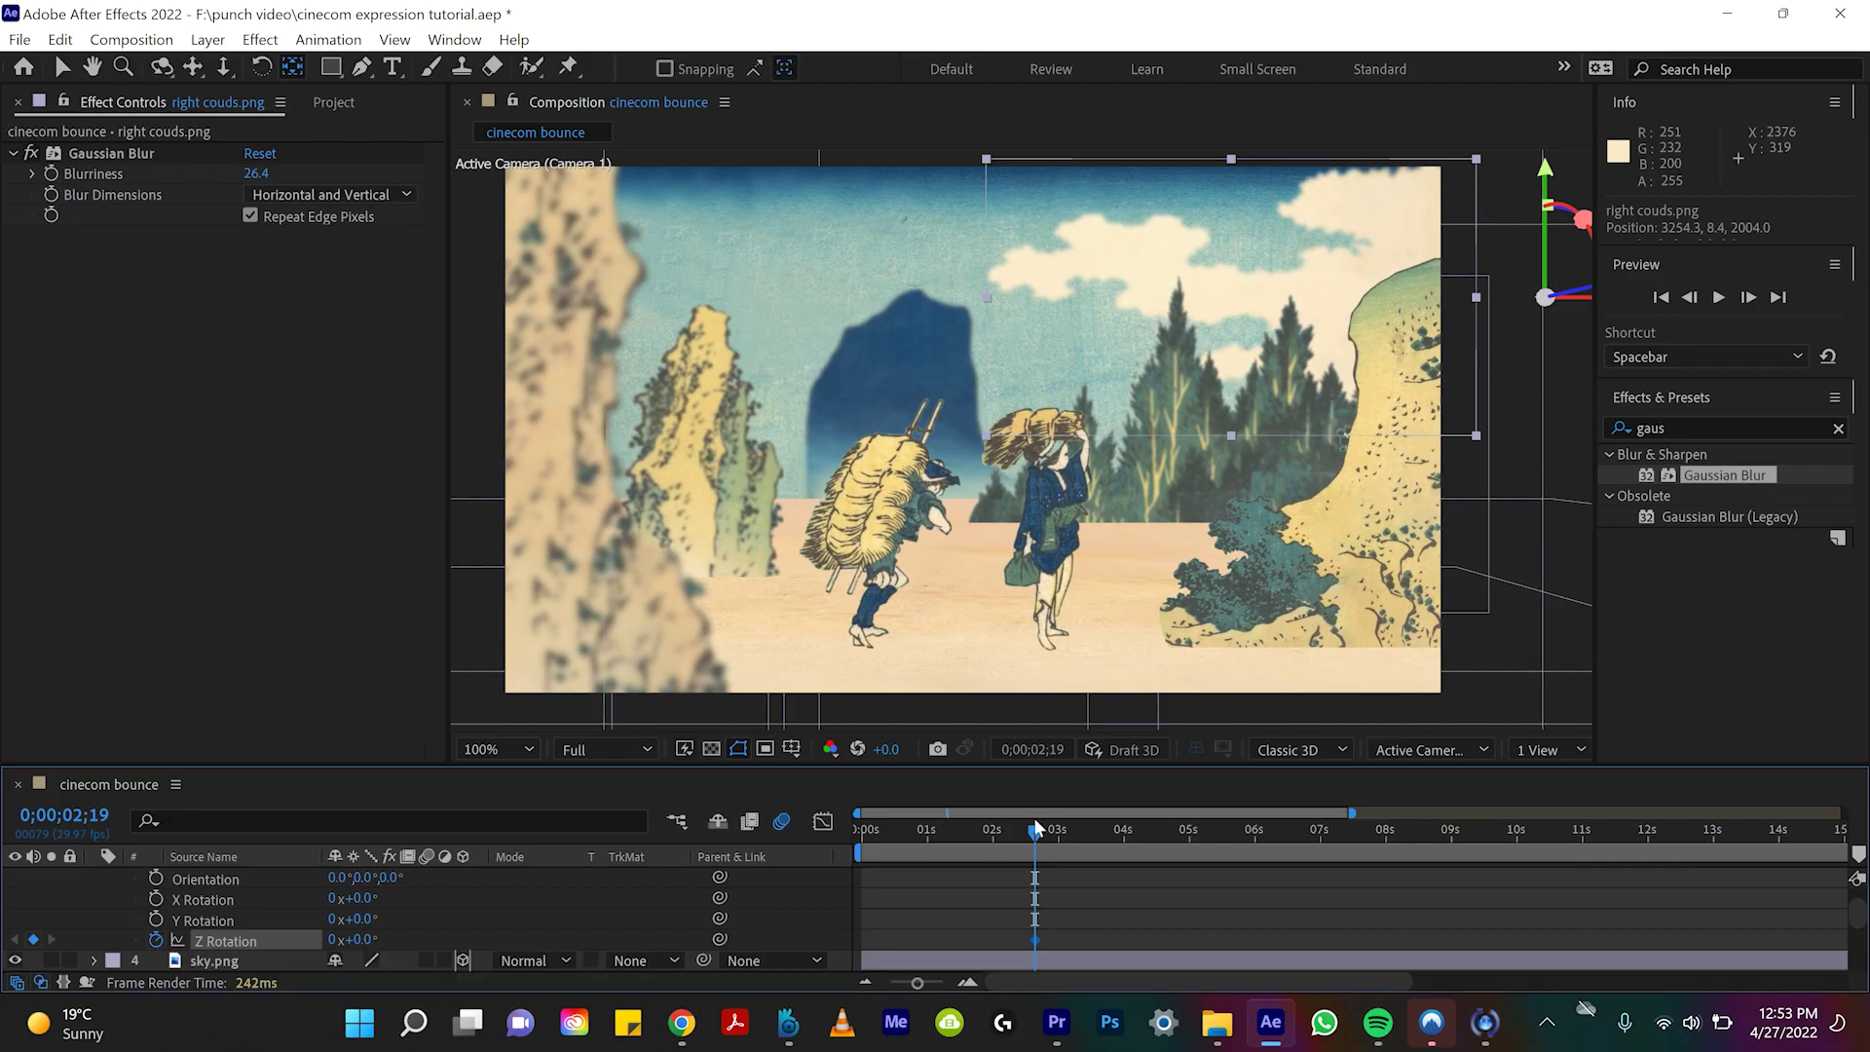
{"action": "left_click_drag", "start_coordinate": [1033, 838], "coordinate": [987, 839]}
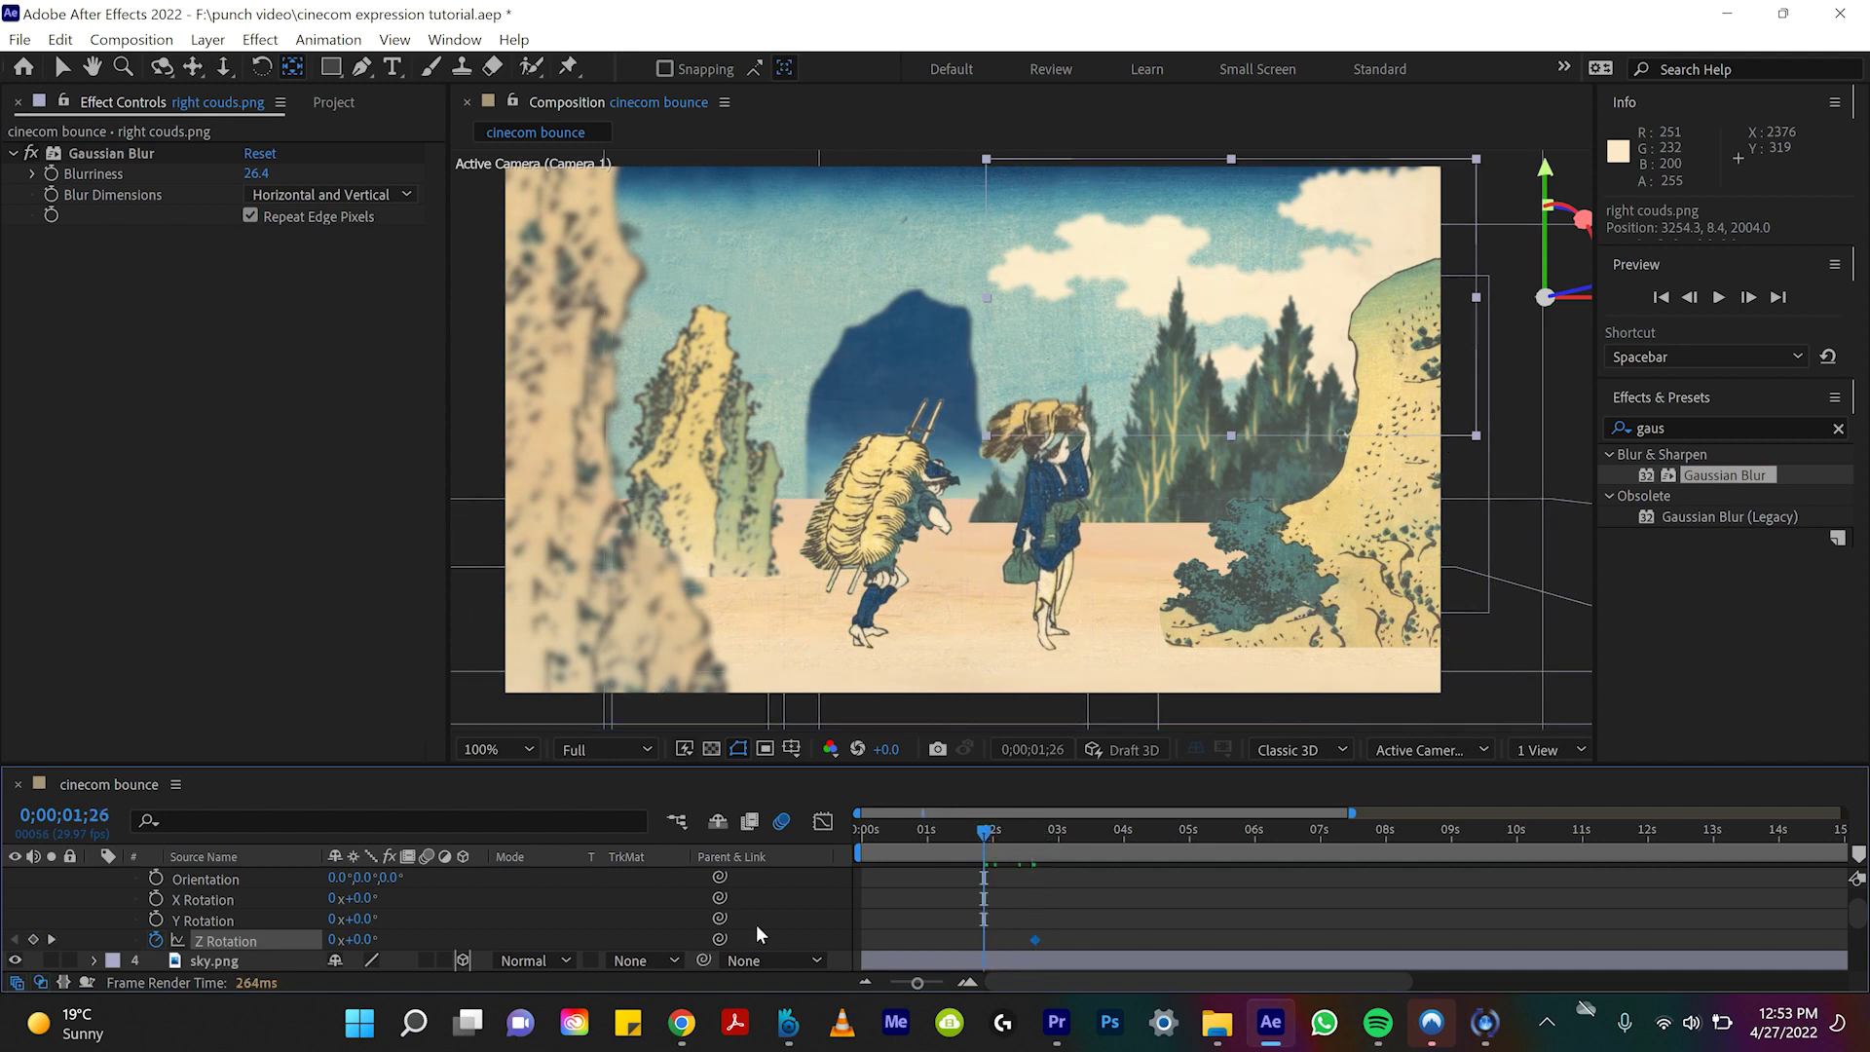
{"action": "left_click_drag", "start_coordinate": [351, 941], "coordinate": [524, 944]}
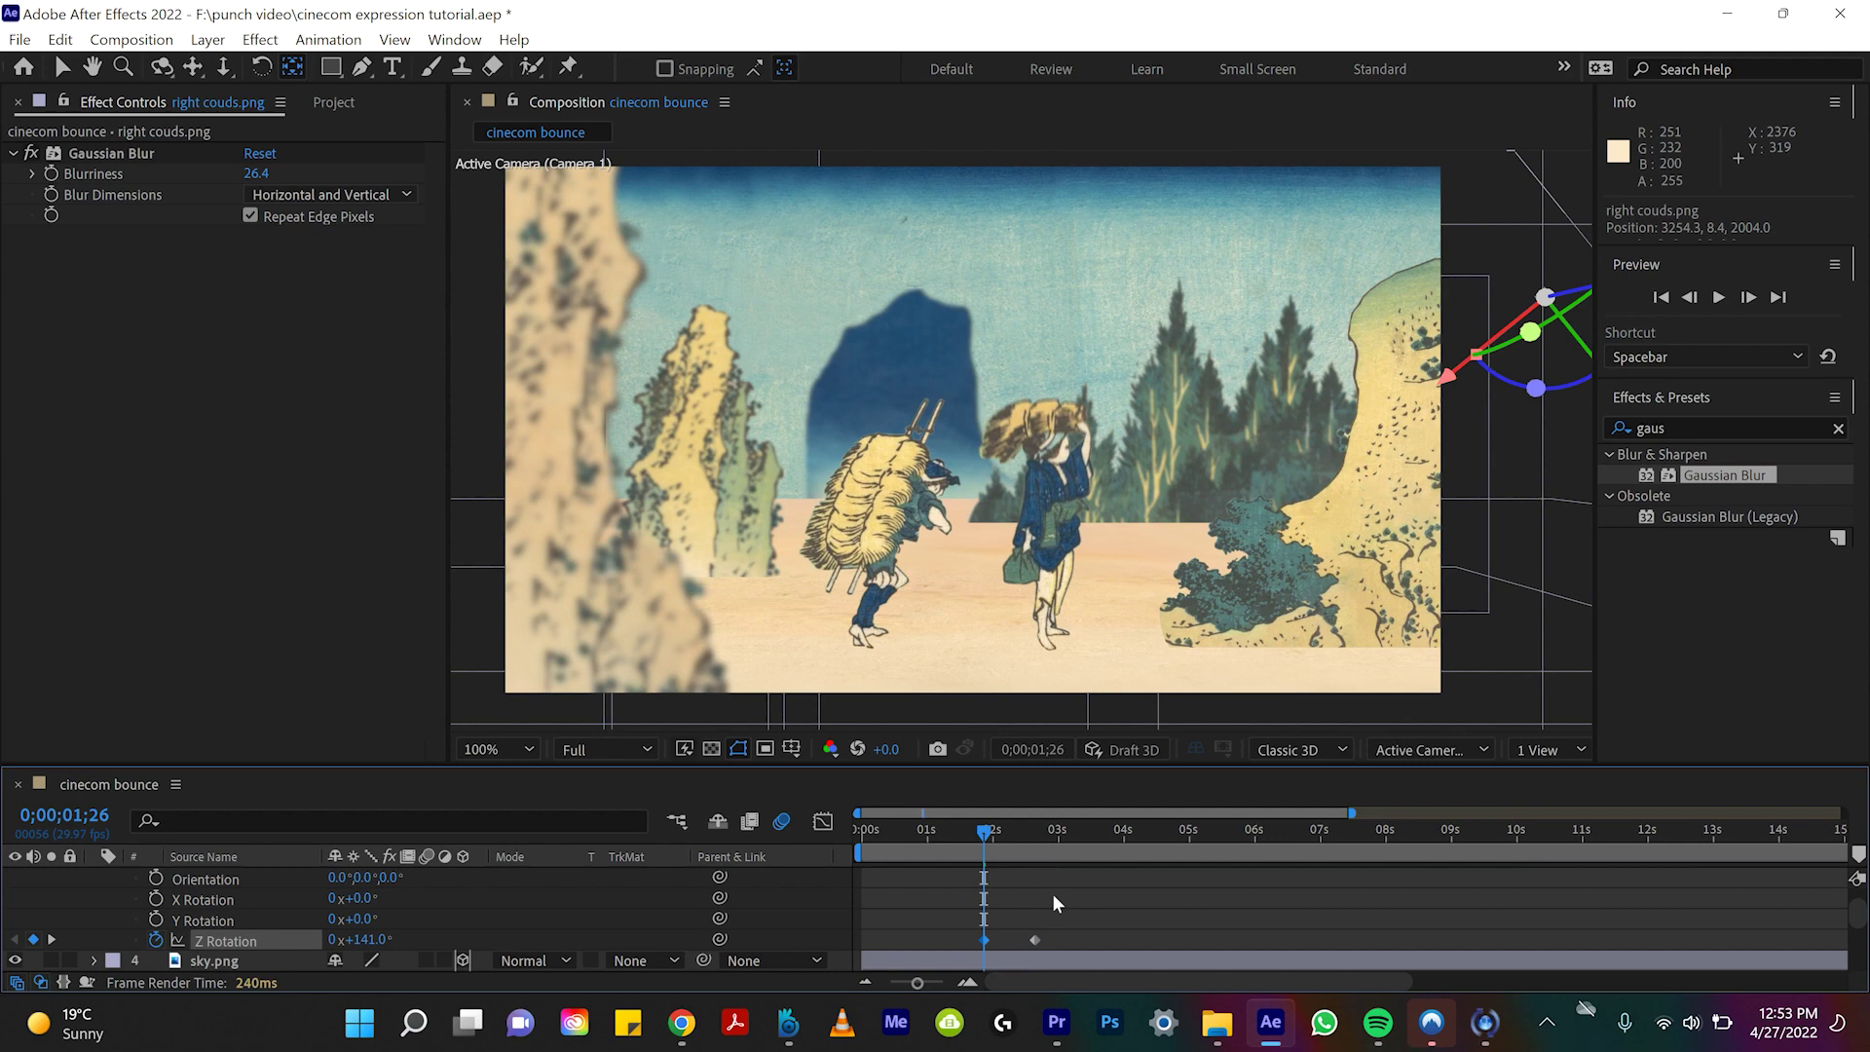
{"action": "key", "text": "space"}
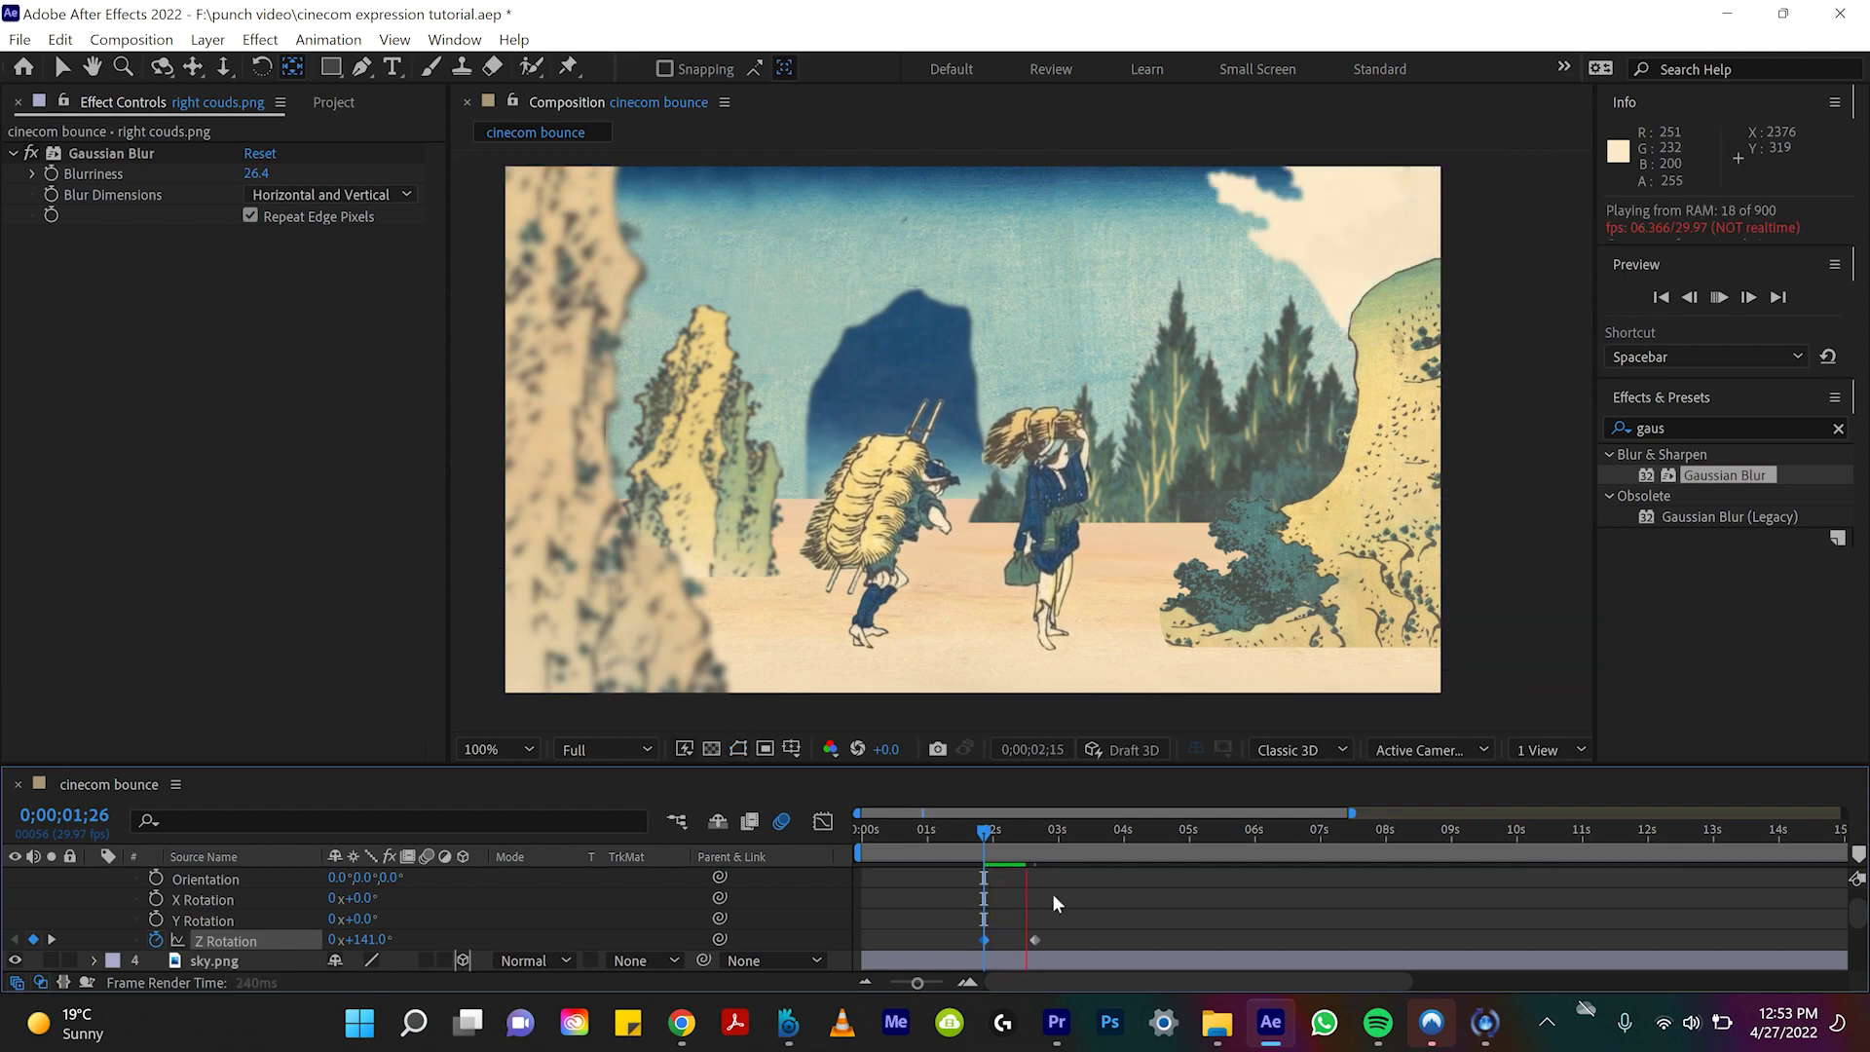
{"action": "left_click", "coordinate": [994, 831]}
{"action": "key", "text": "space"}
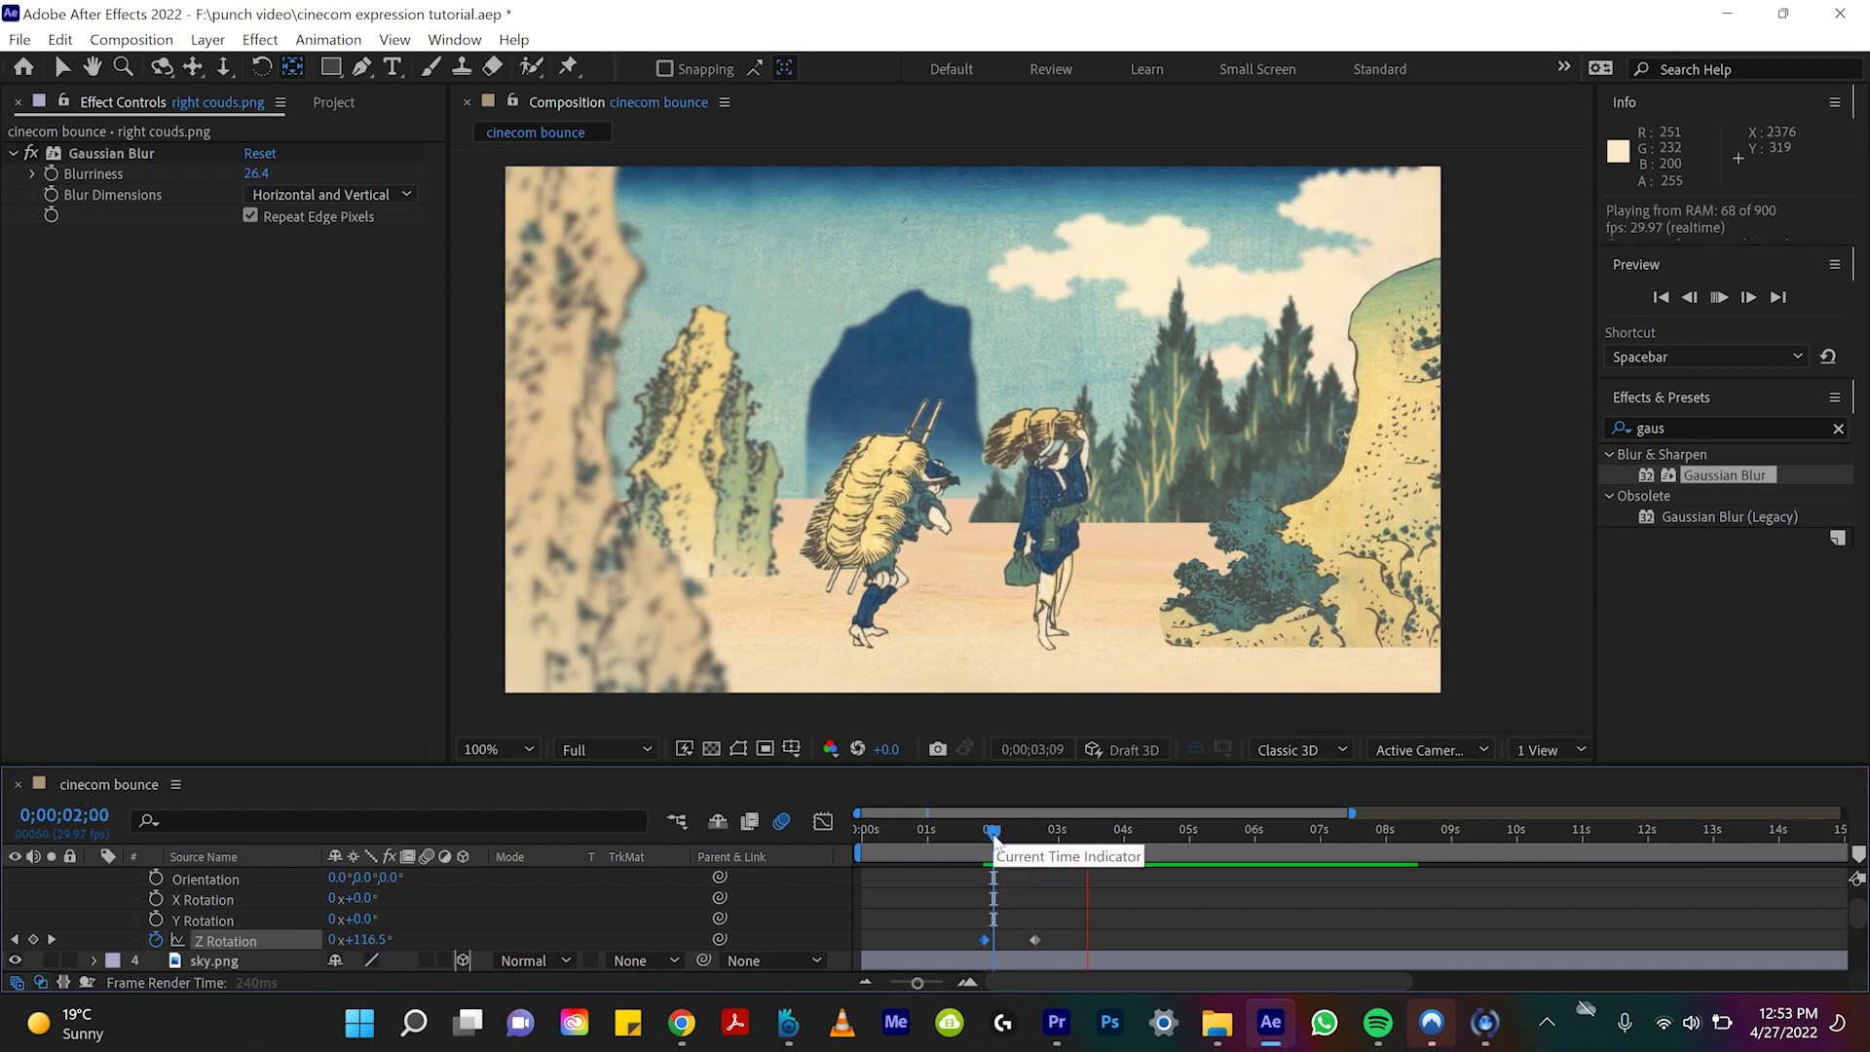
{"action": "key", "text": "space"}
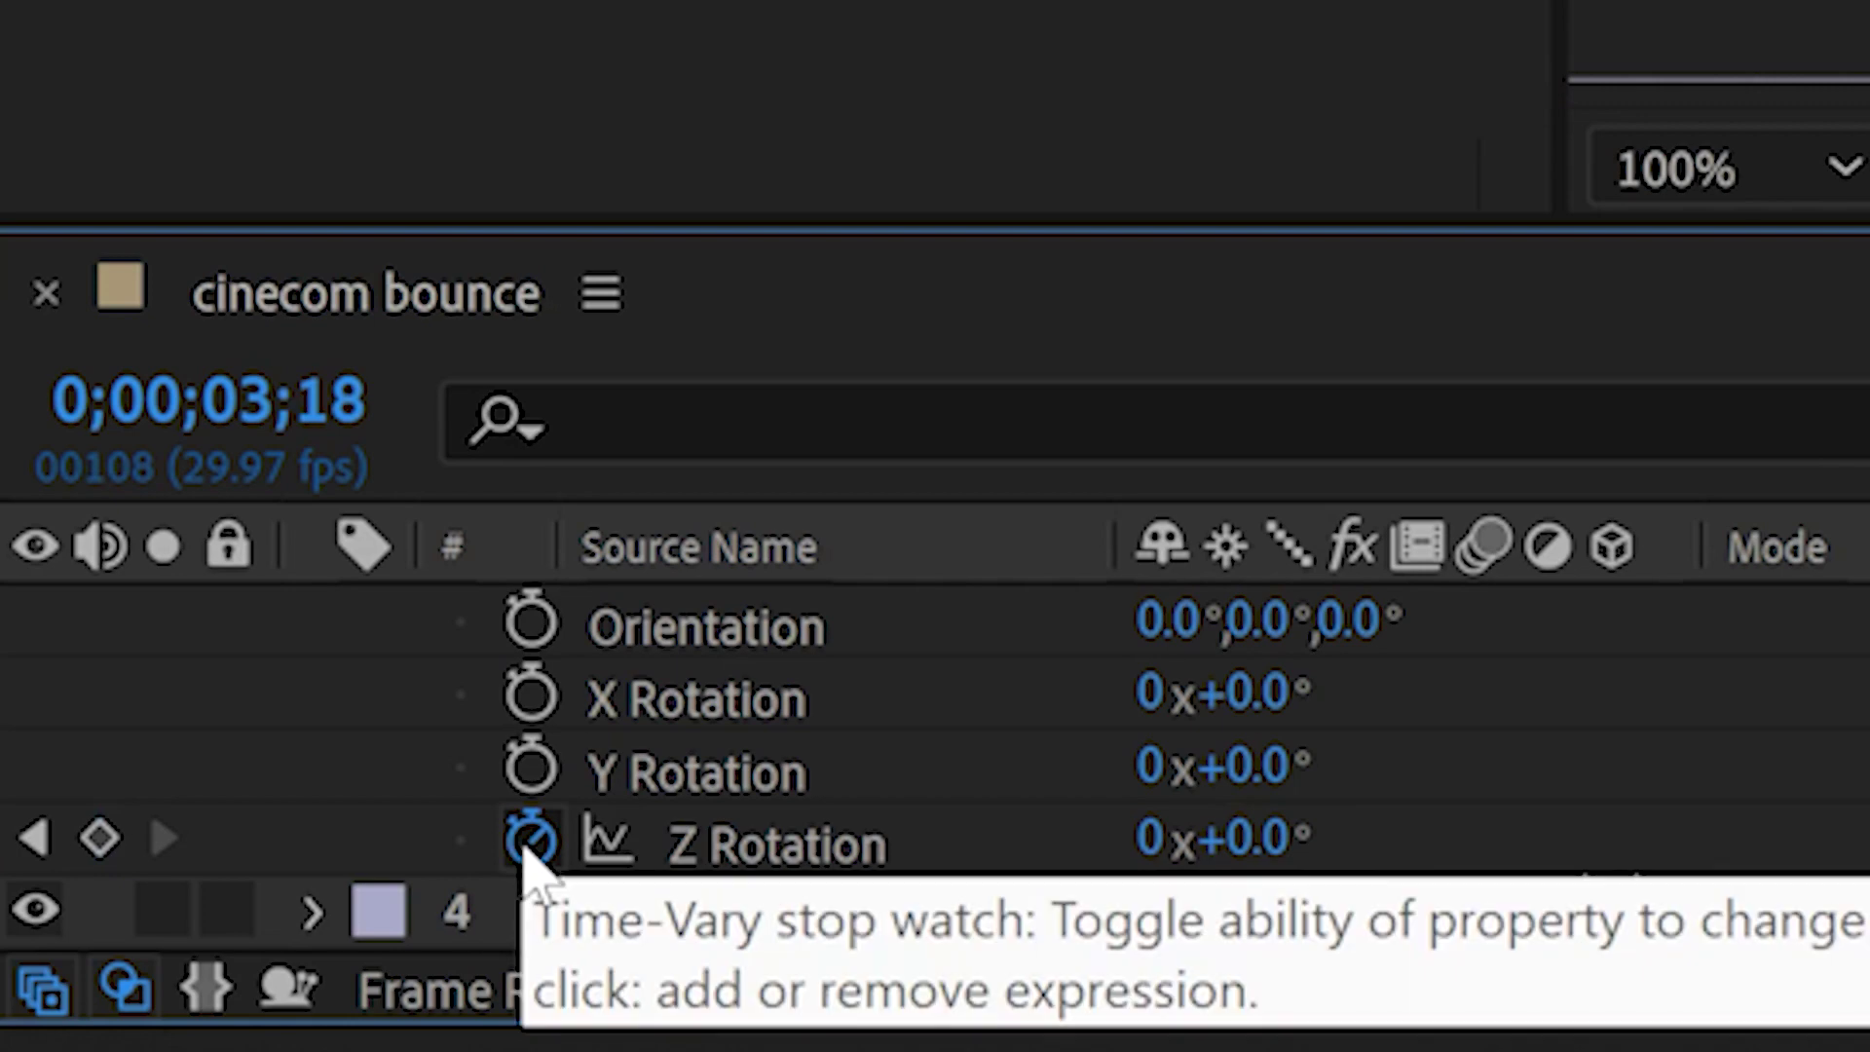
{"action": "left_click", "coordinate": [155, 939], "text": "alt"}
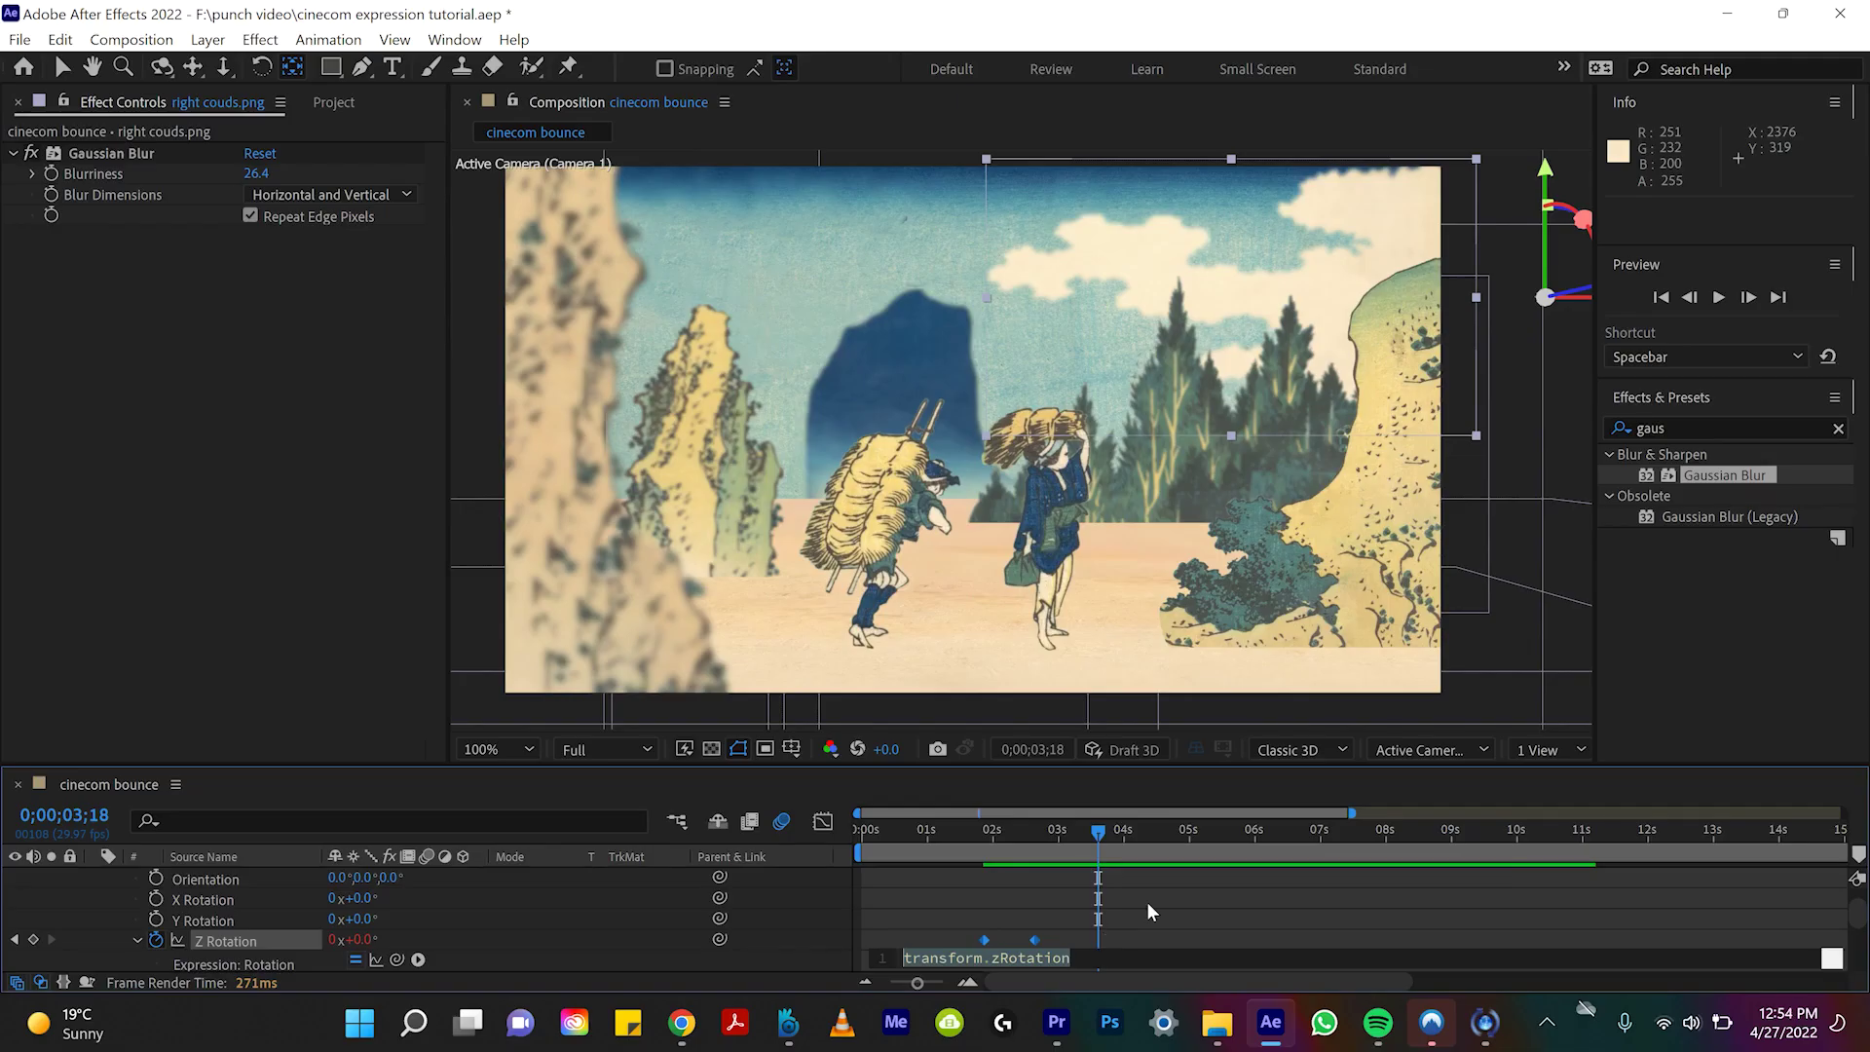
Step: Paste the bounce expression into the clouds' Z Rotation and preview them swinging in
{"action": "key", "text": "ctrl+v"}
{"action": "left_click", "coordinate": [939, 830]}
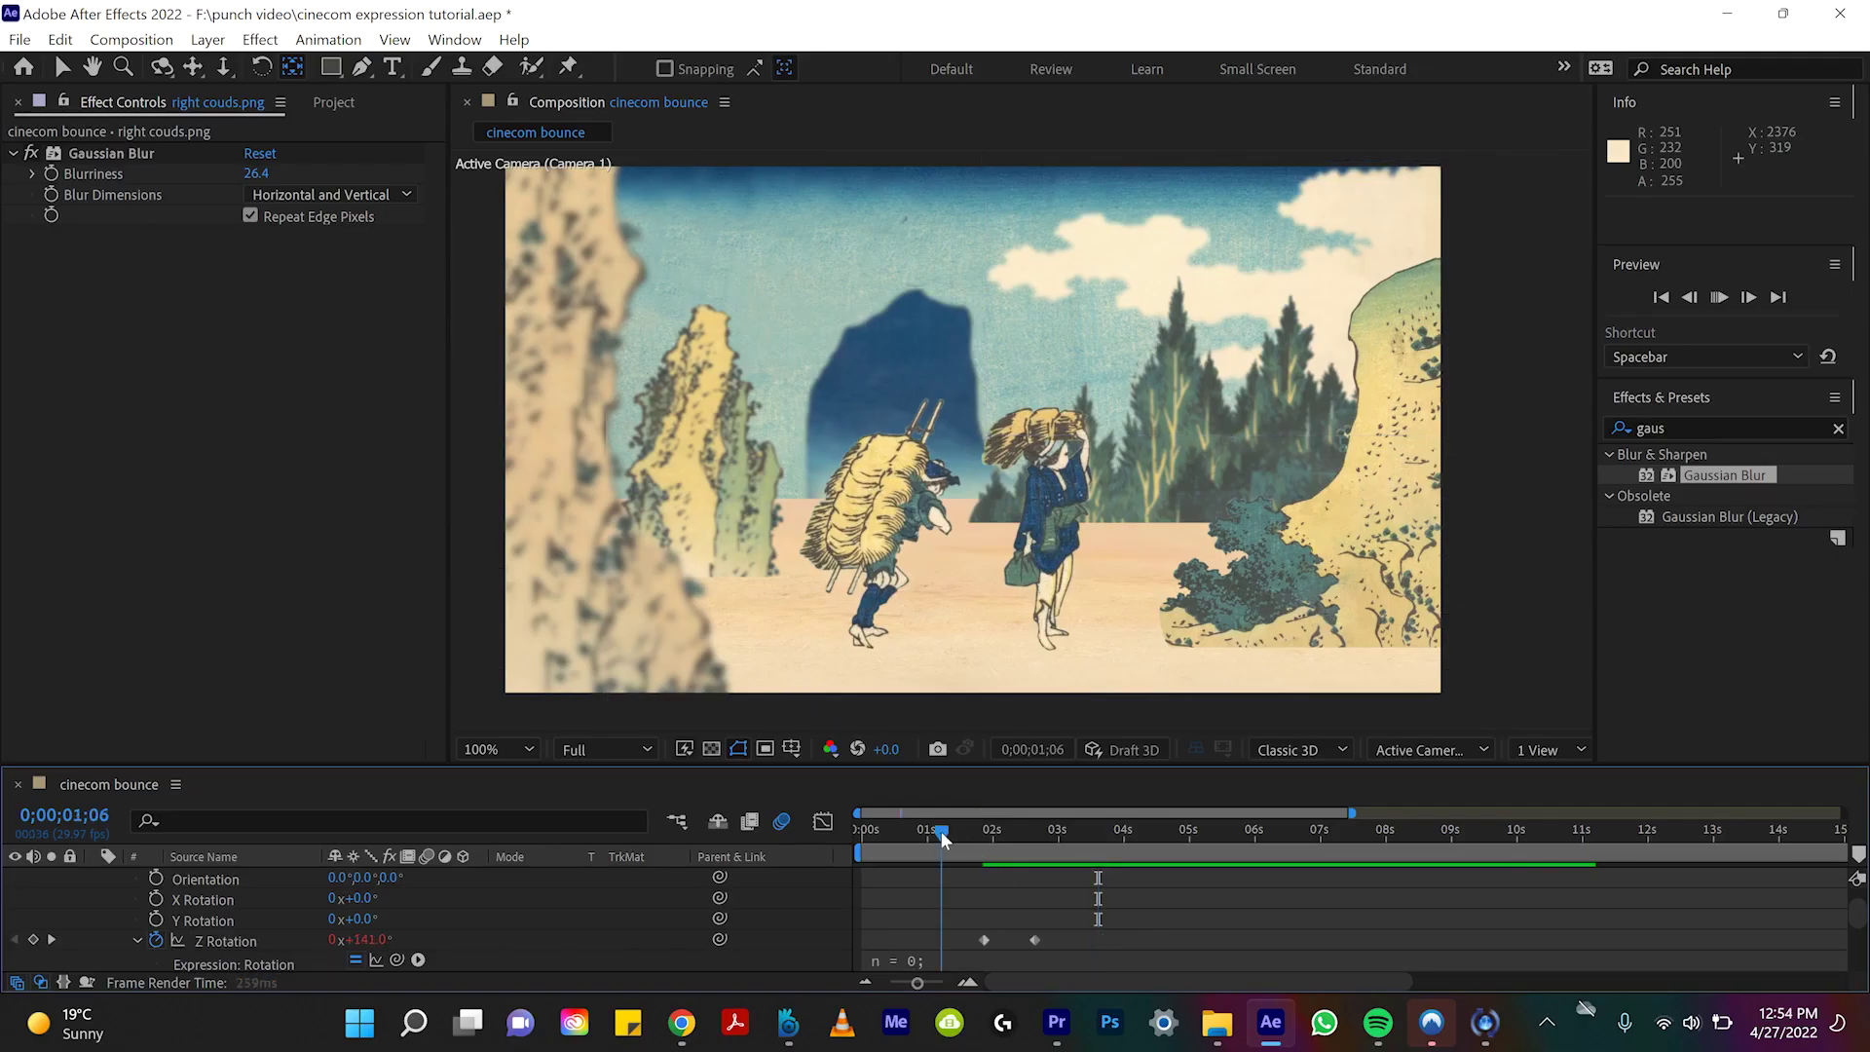
{"action": "key", "text": "space"}
{"action": "scroll", "coordinate": [916, 982], "scroll_direction": "down", "scroll_amount": 3}
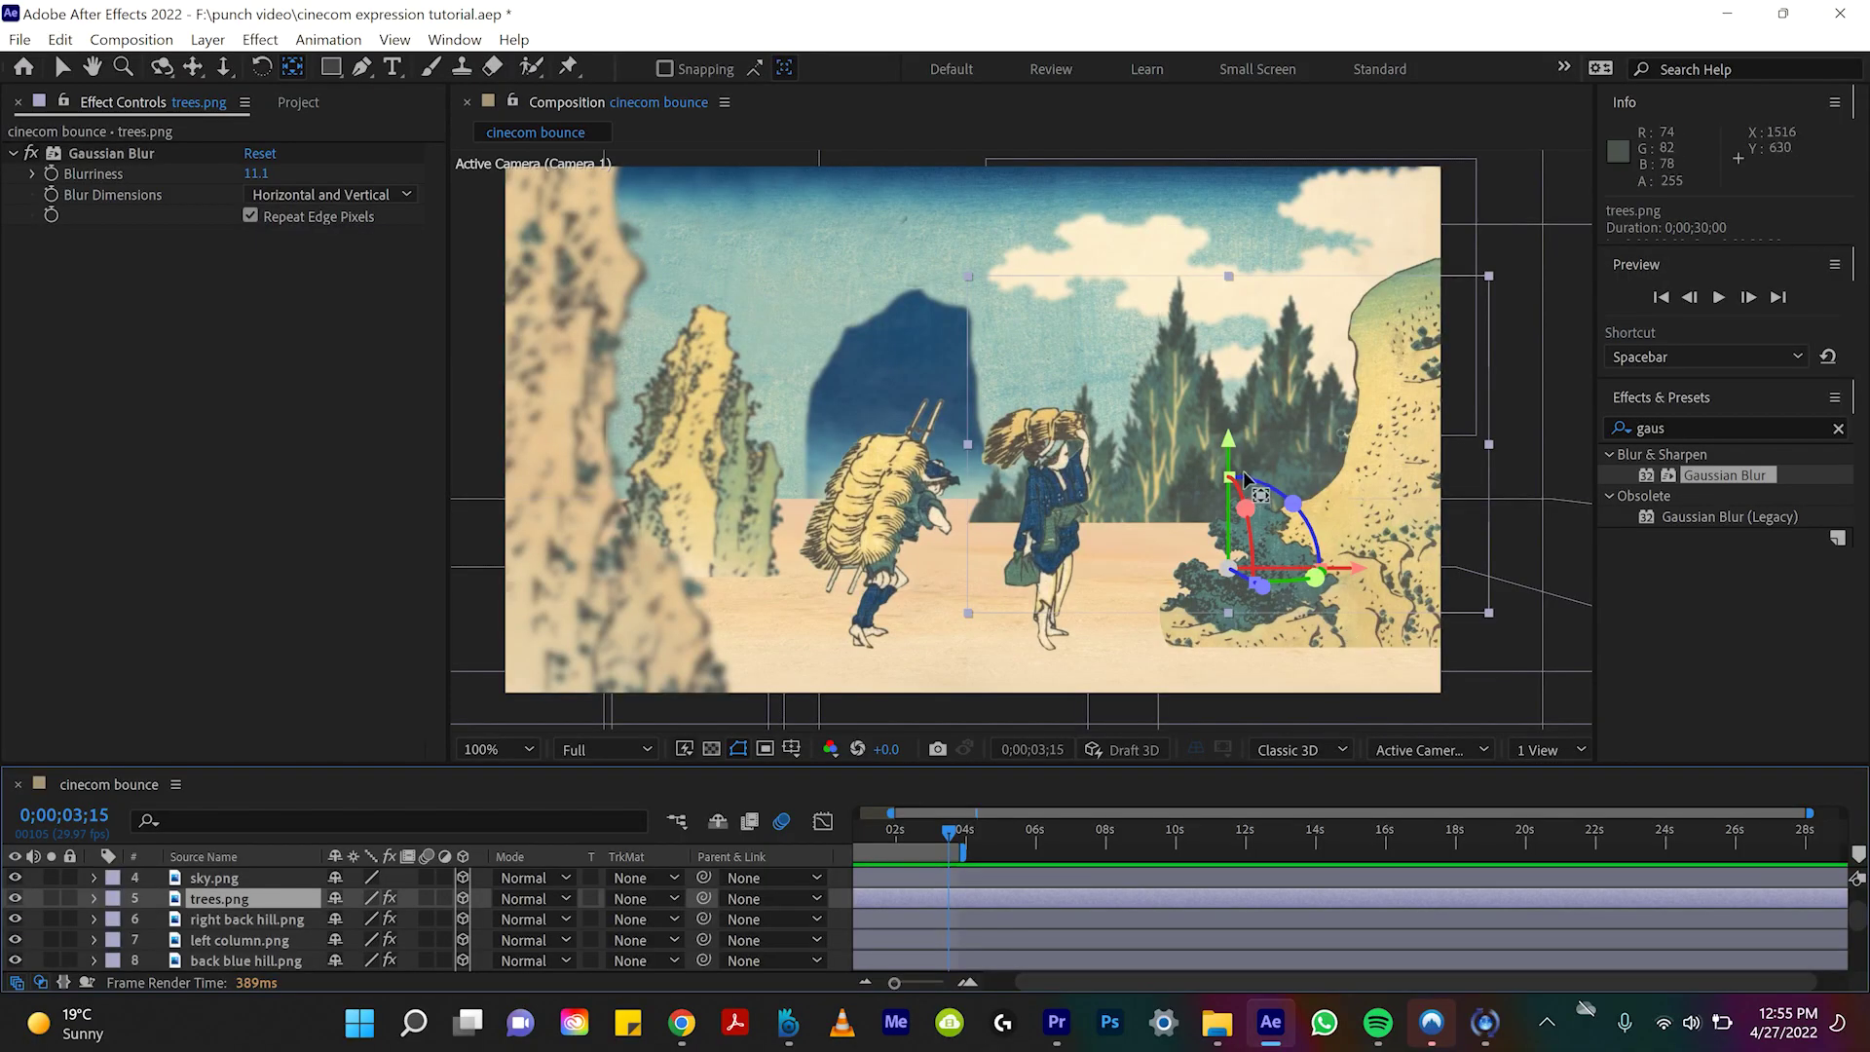
Step: Raise trees.png slightly and set a Position keyframe at 0;00;03;15 (1593.3, 641.5, 438.0)
{"action": "left_click_drag", "start_coordinate": [1227, 387], "coordinate": [1219, 349]}
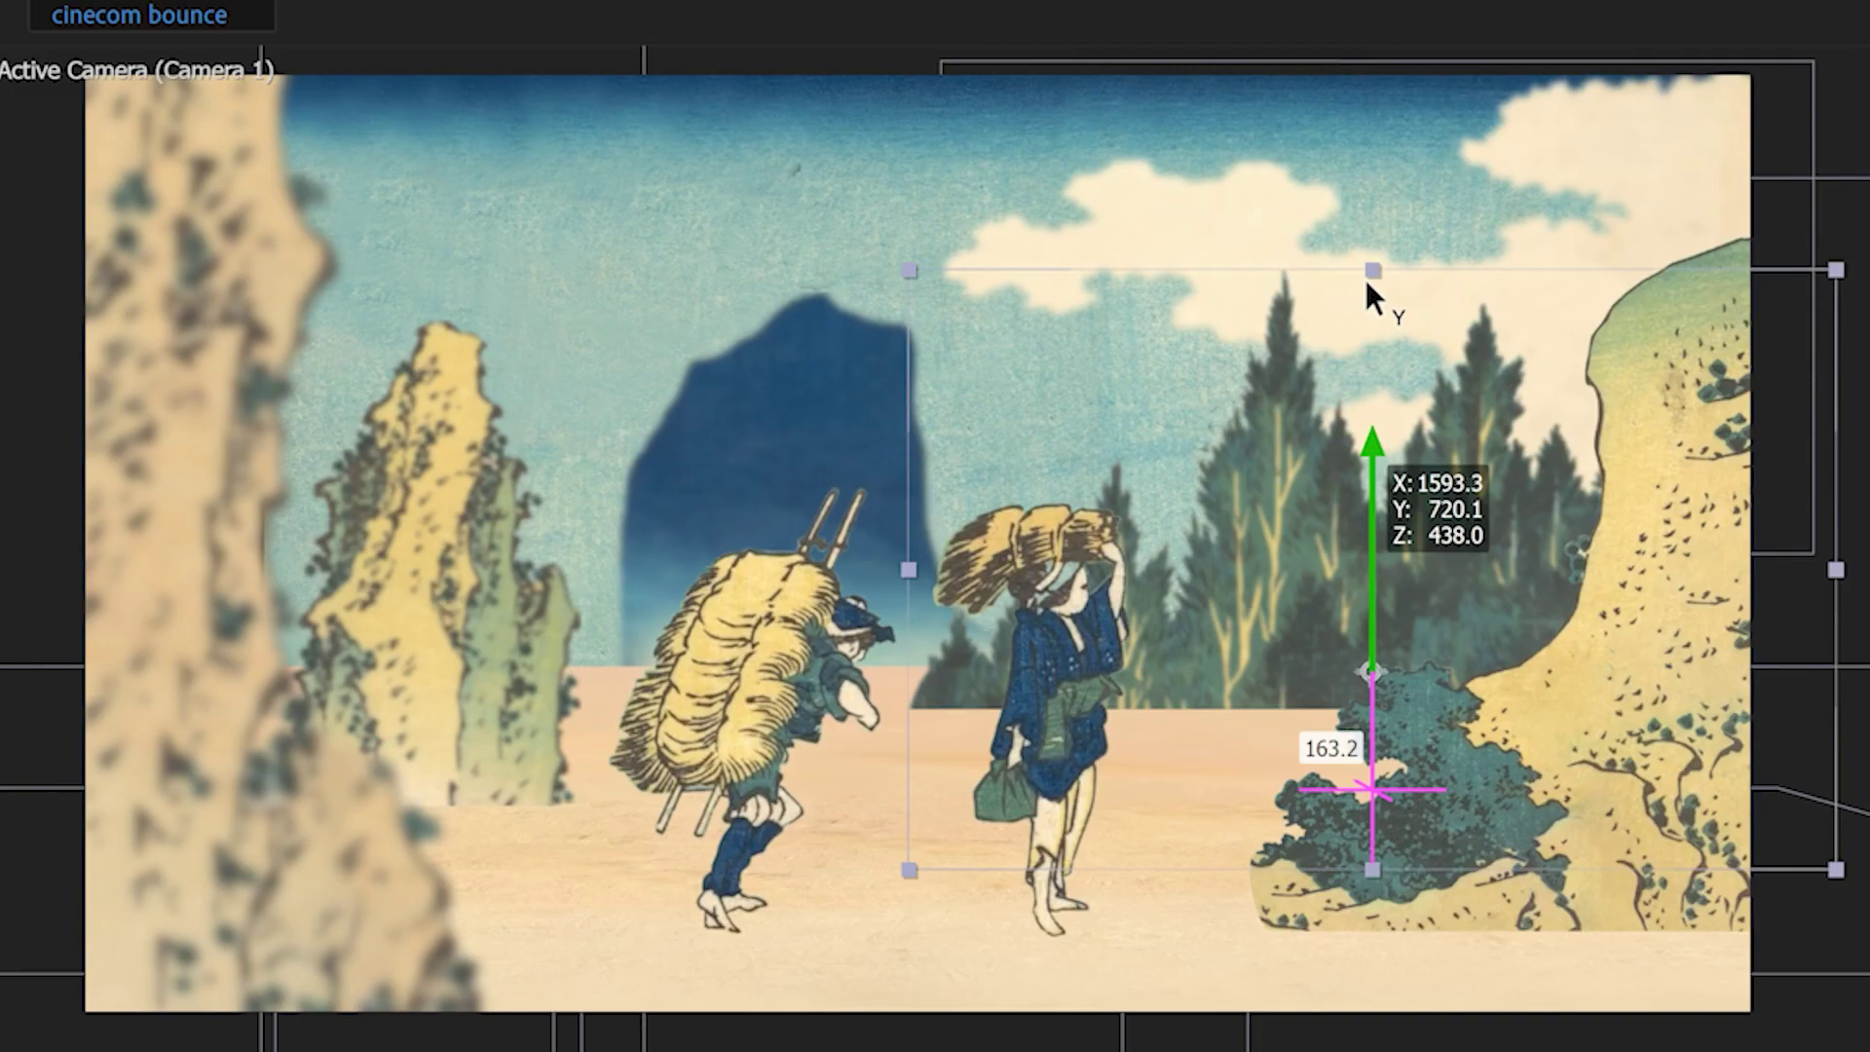
{"action": "left_click_drag", "start_coordinate": [1353, 395], "coordinate": [1360, 386]}
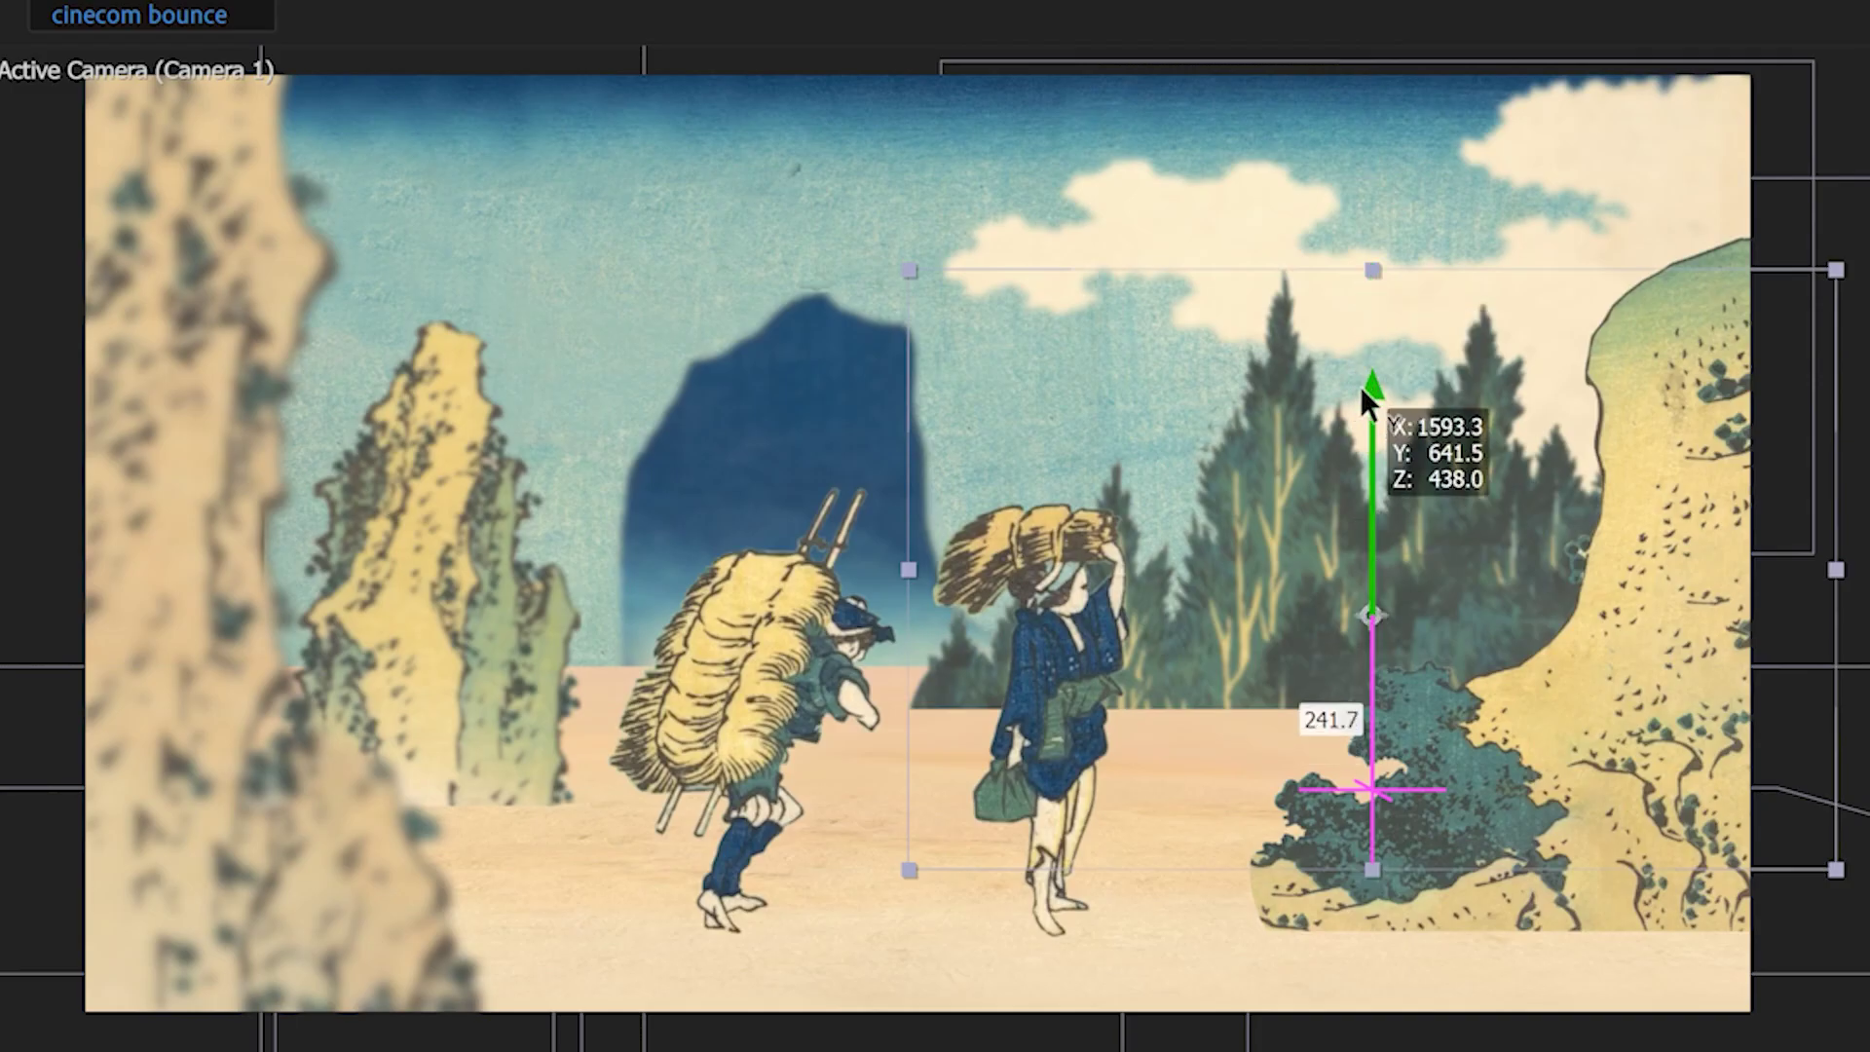
{"action": "key", "text": "w"}
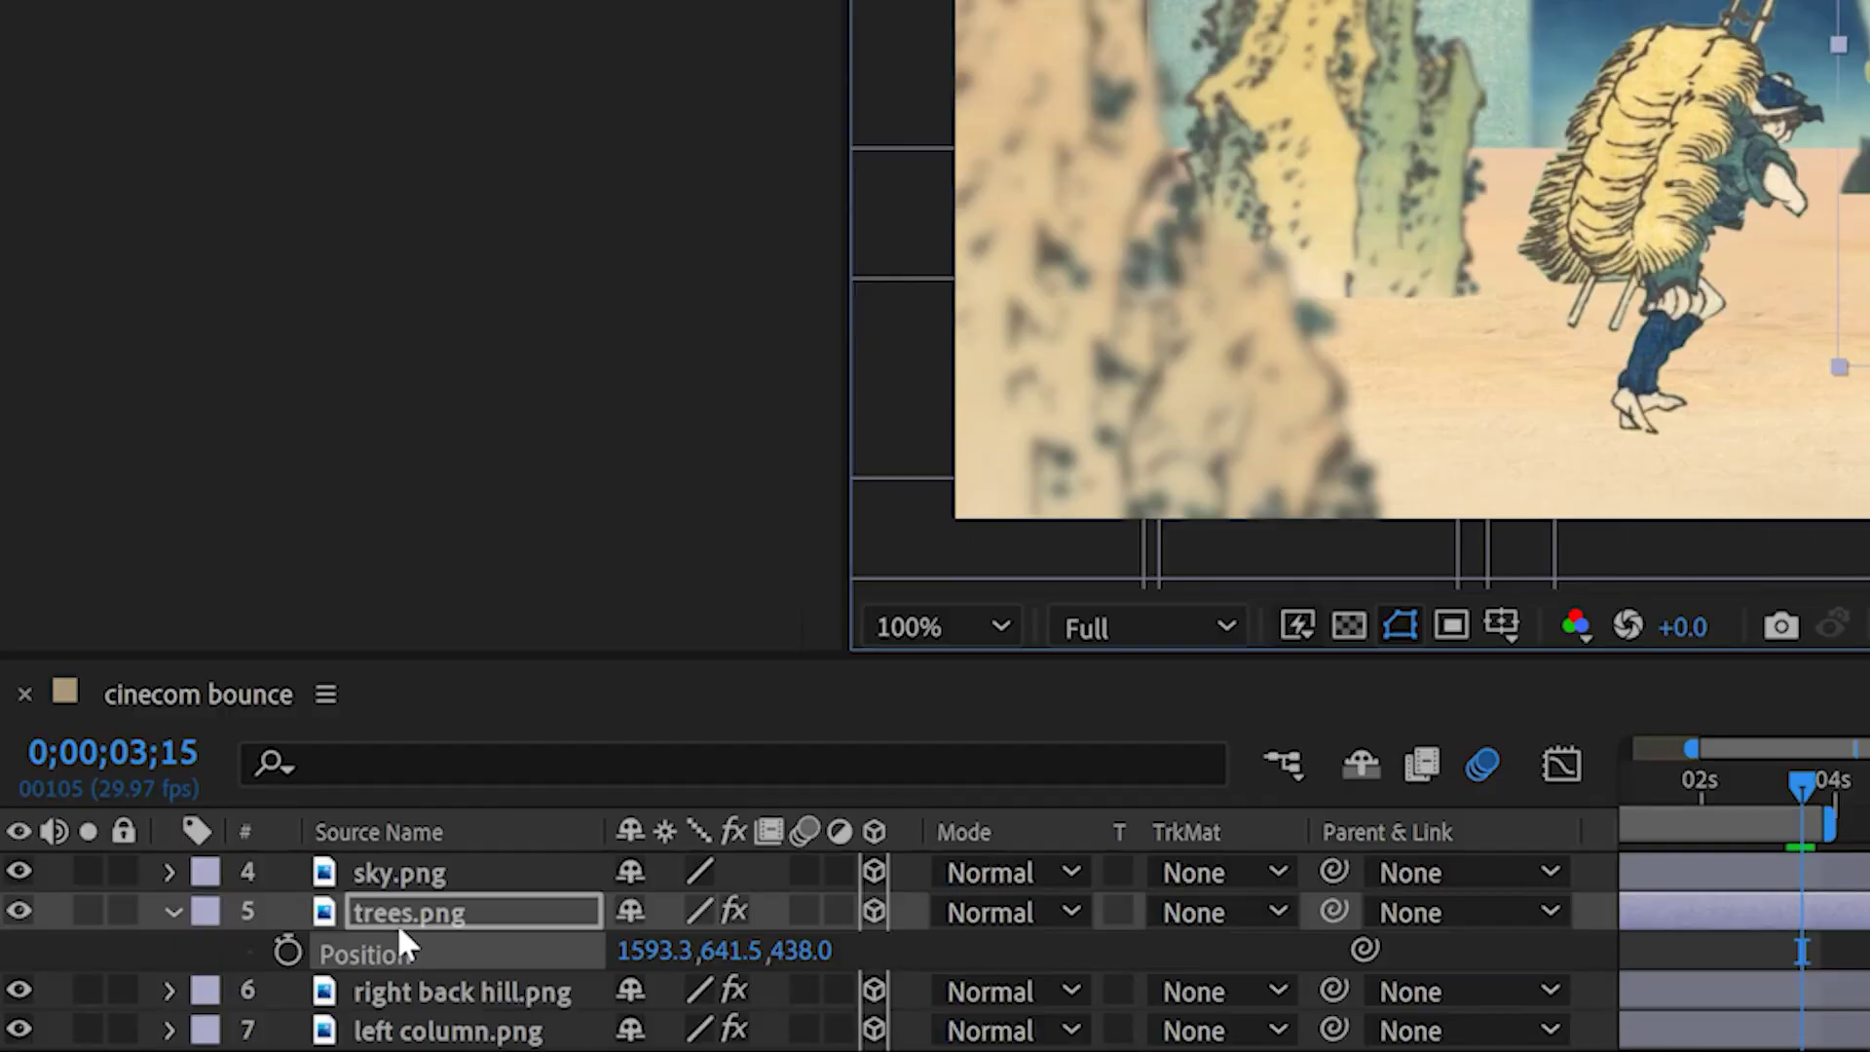
{"action": "left_click", "coordinate": [284, 945]}
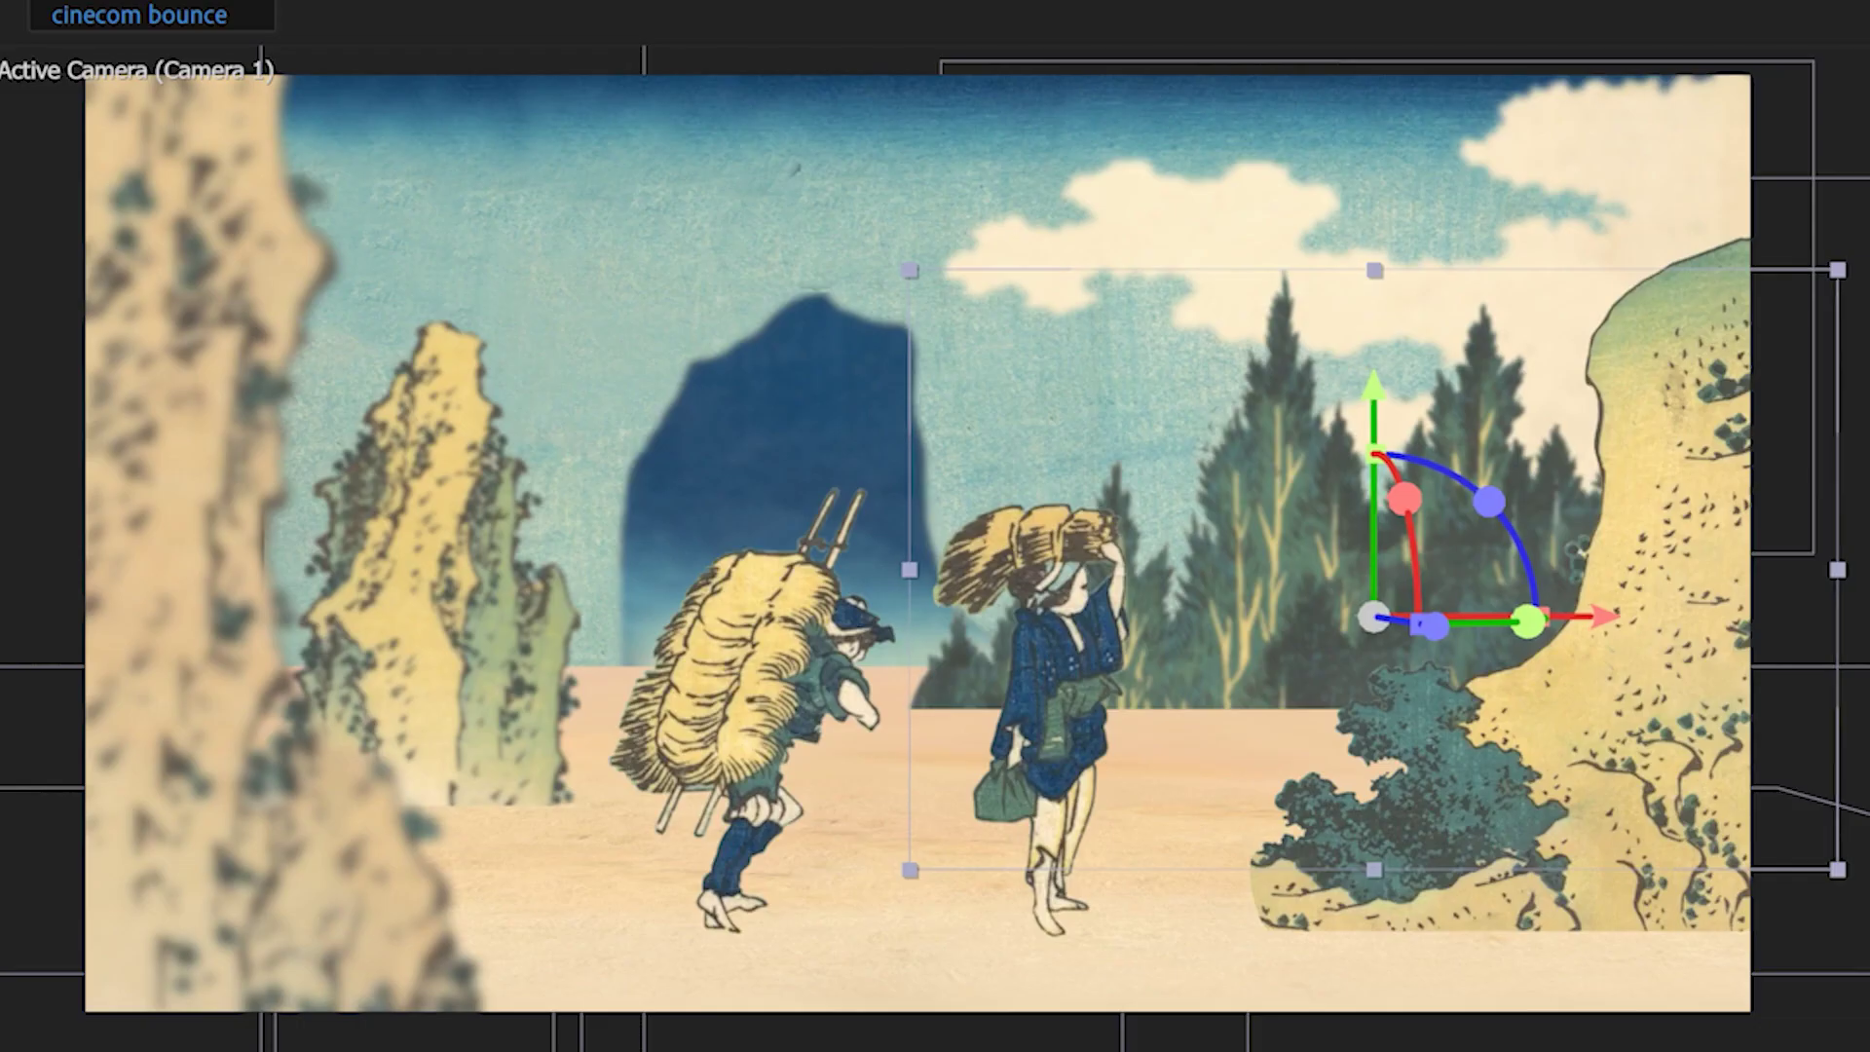
{"action": "key", "text": "shift+Right"}
{"action": "key", "text": "shift+Right"}
{"action": "key", "text": "shift+Right"}
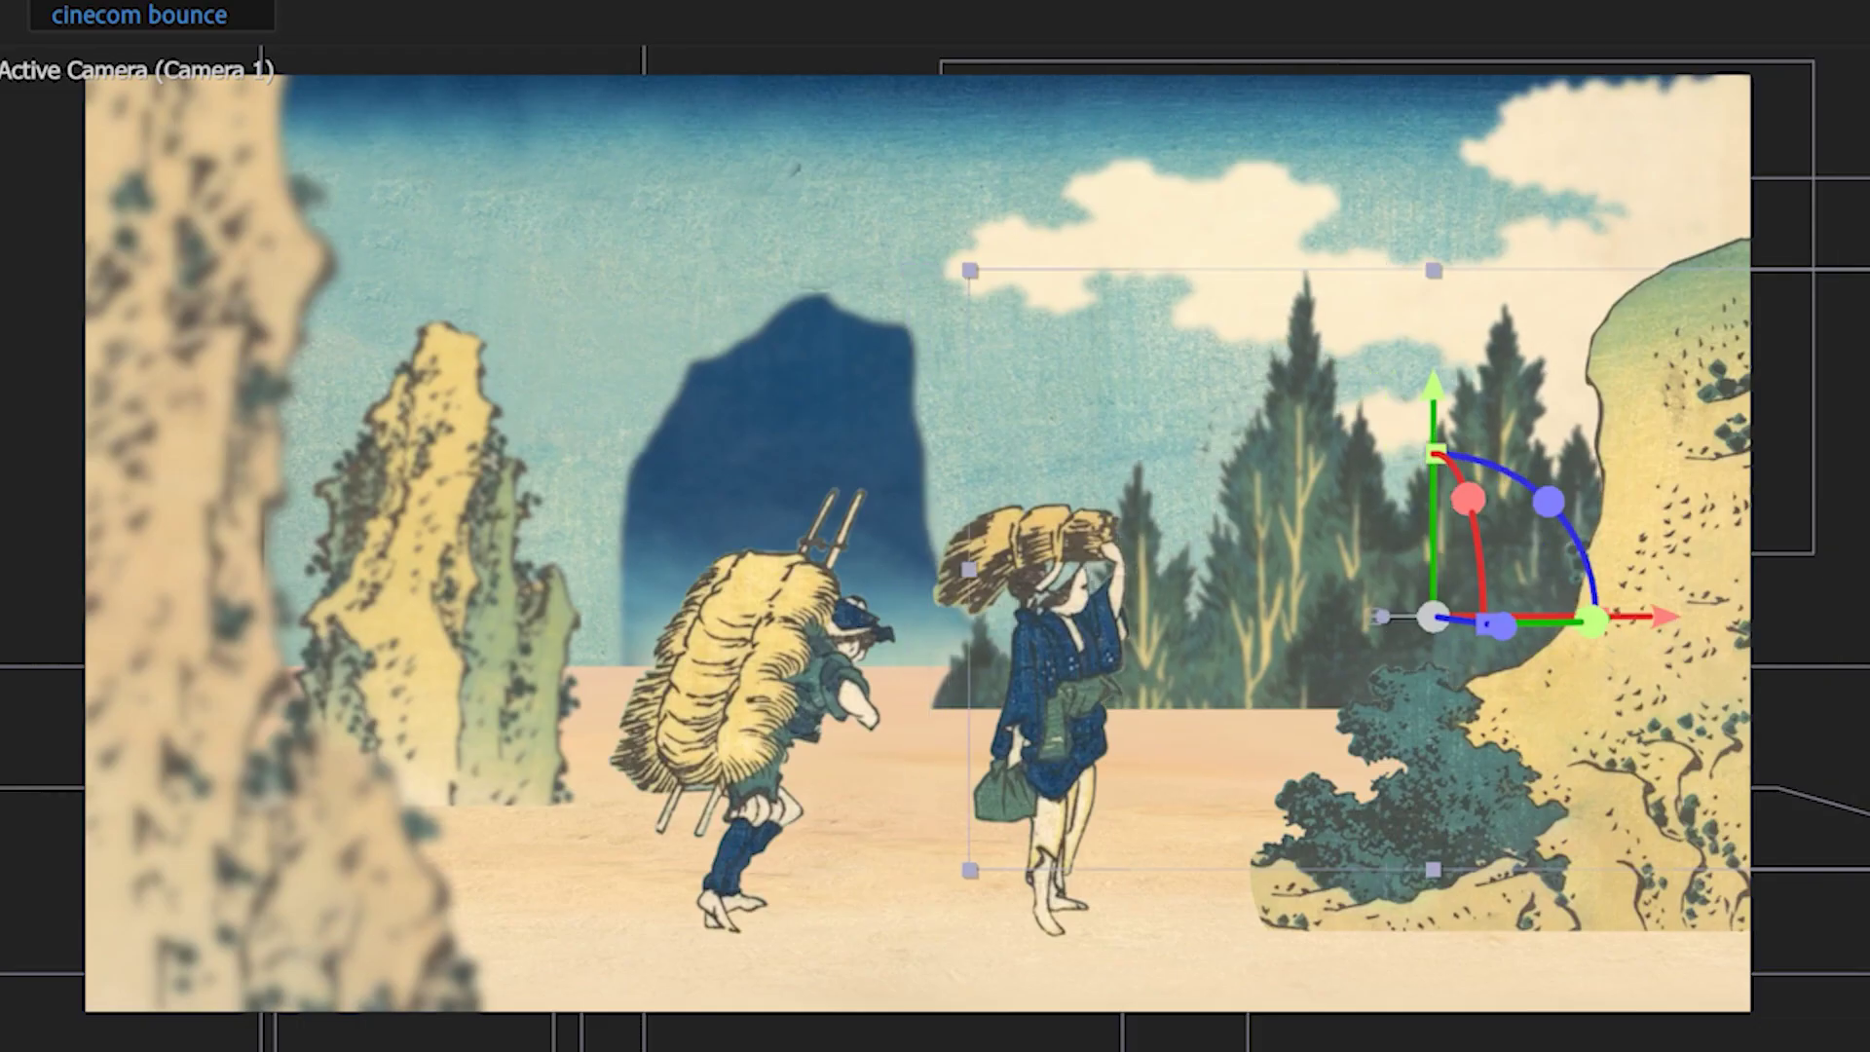
Step: Push the trees right to X 2542.3 so they slide in to 1593.3 by 0;00;04;08, then preview
{"action": "key", "text": "shift+Right"}
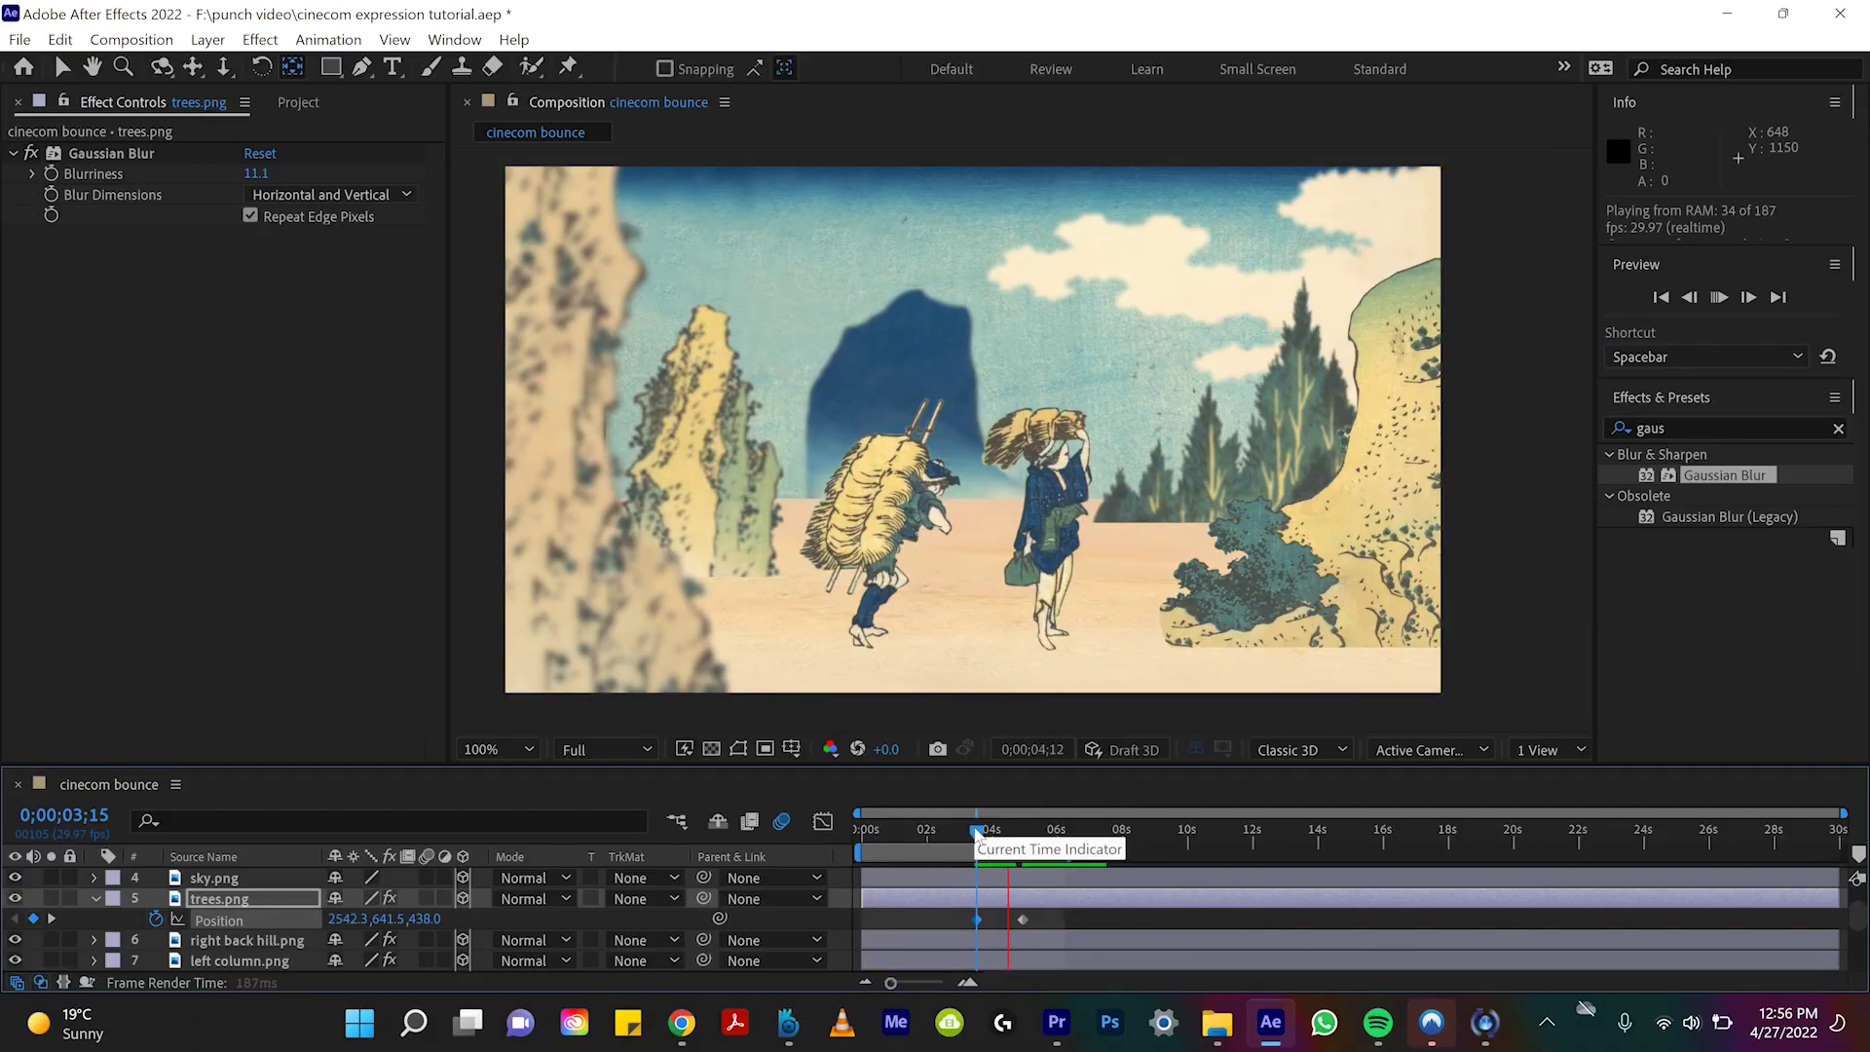
{"action": "left_click", "coordinate": [978, 835]}
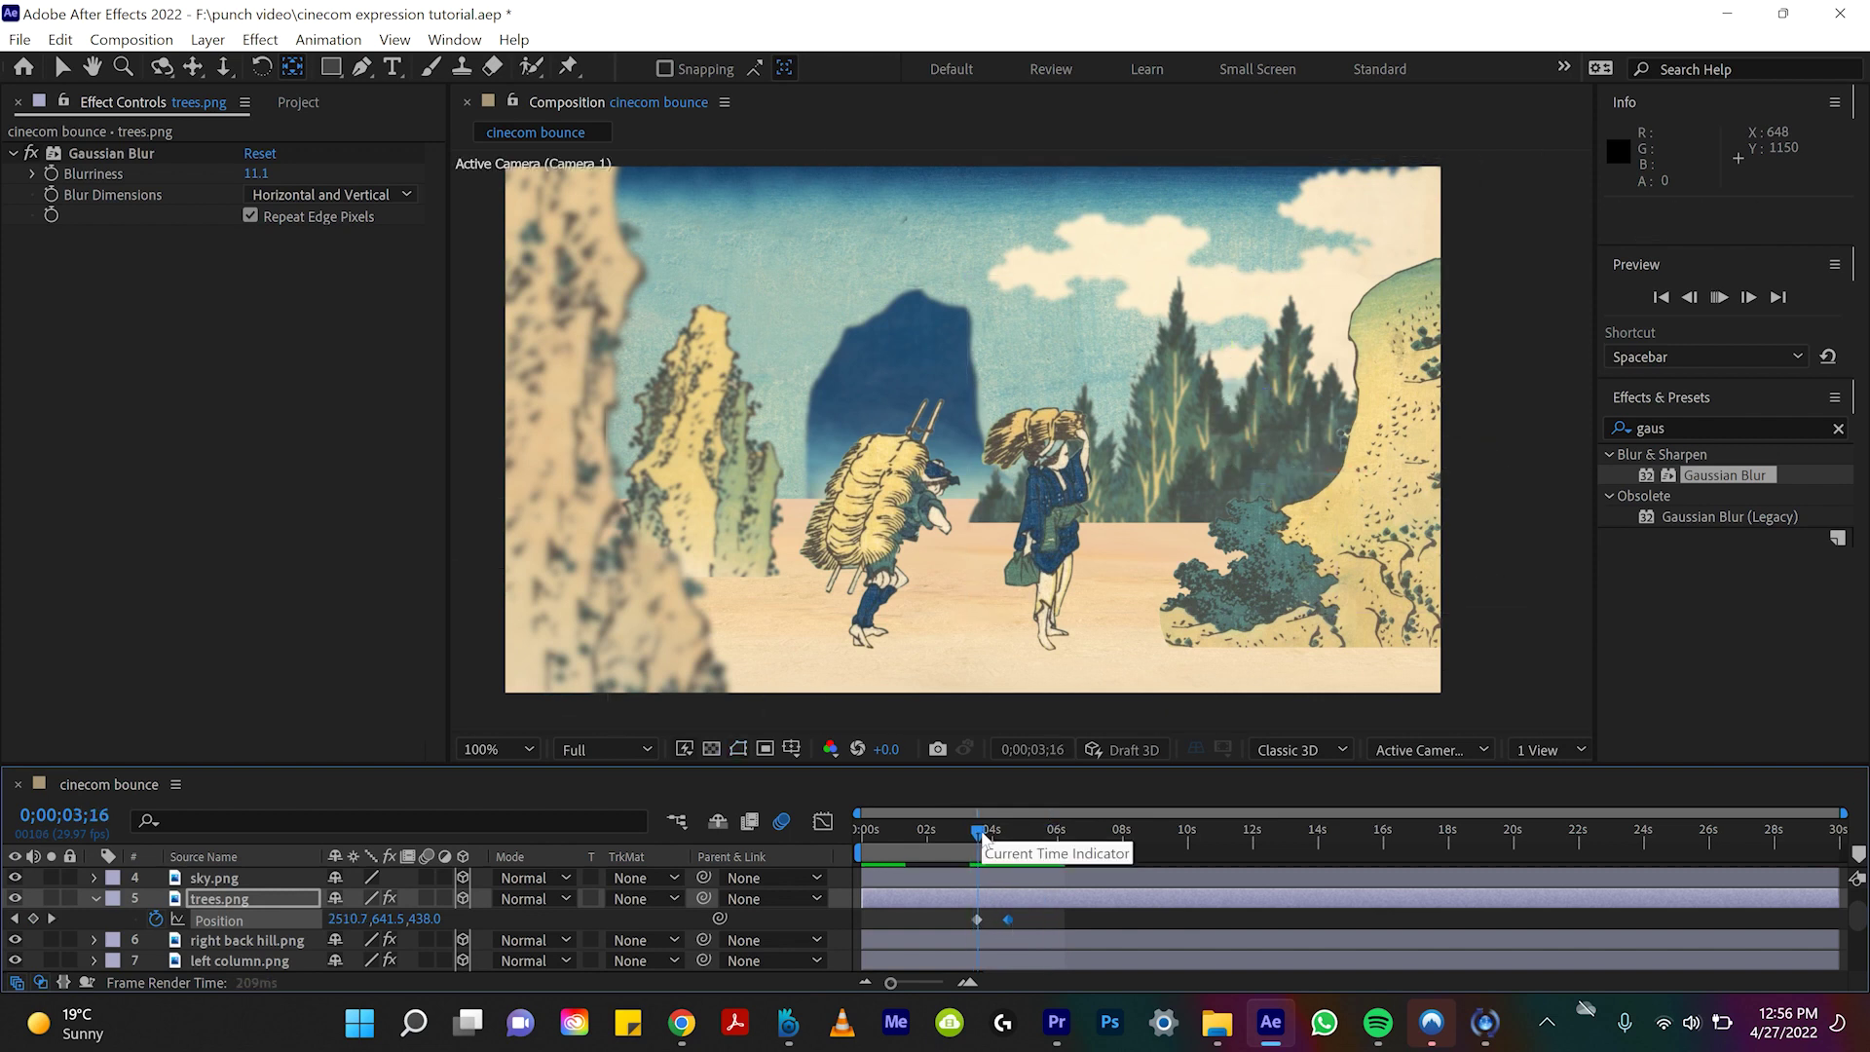
{"action": "key", "text": "space"}
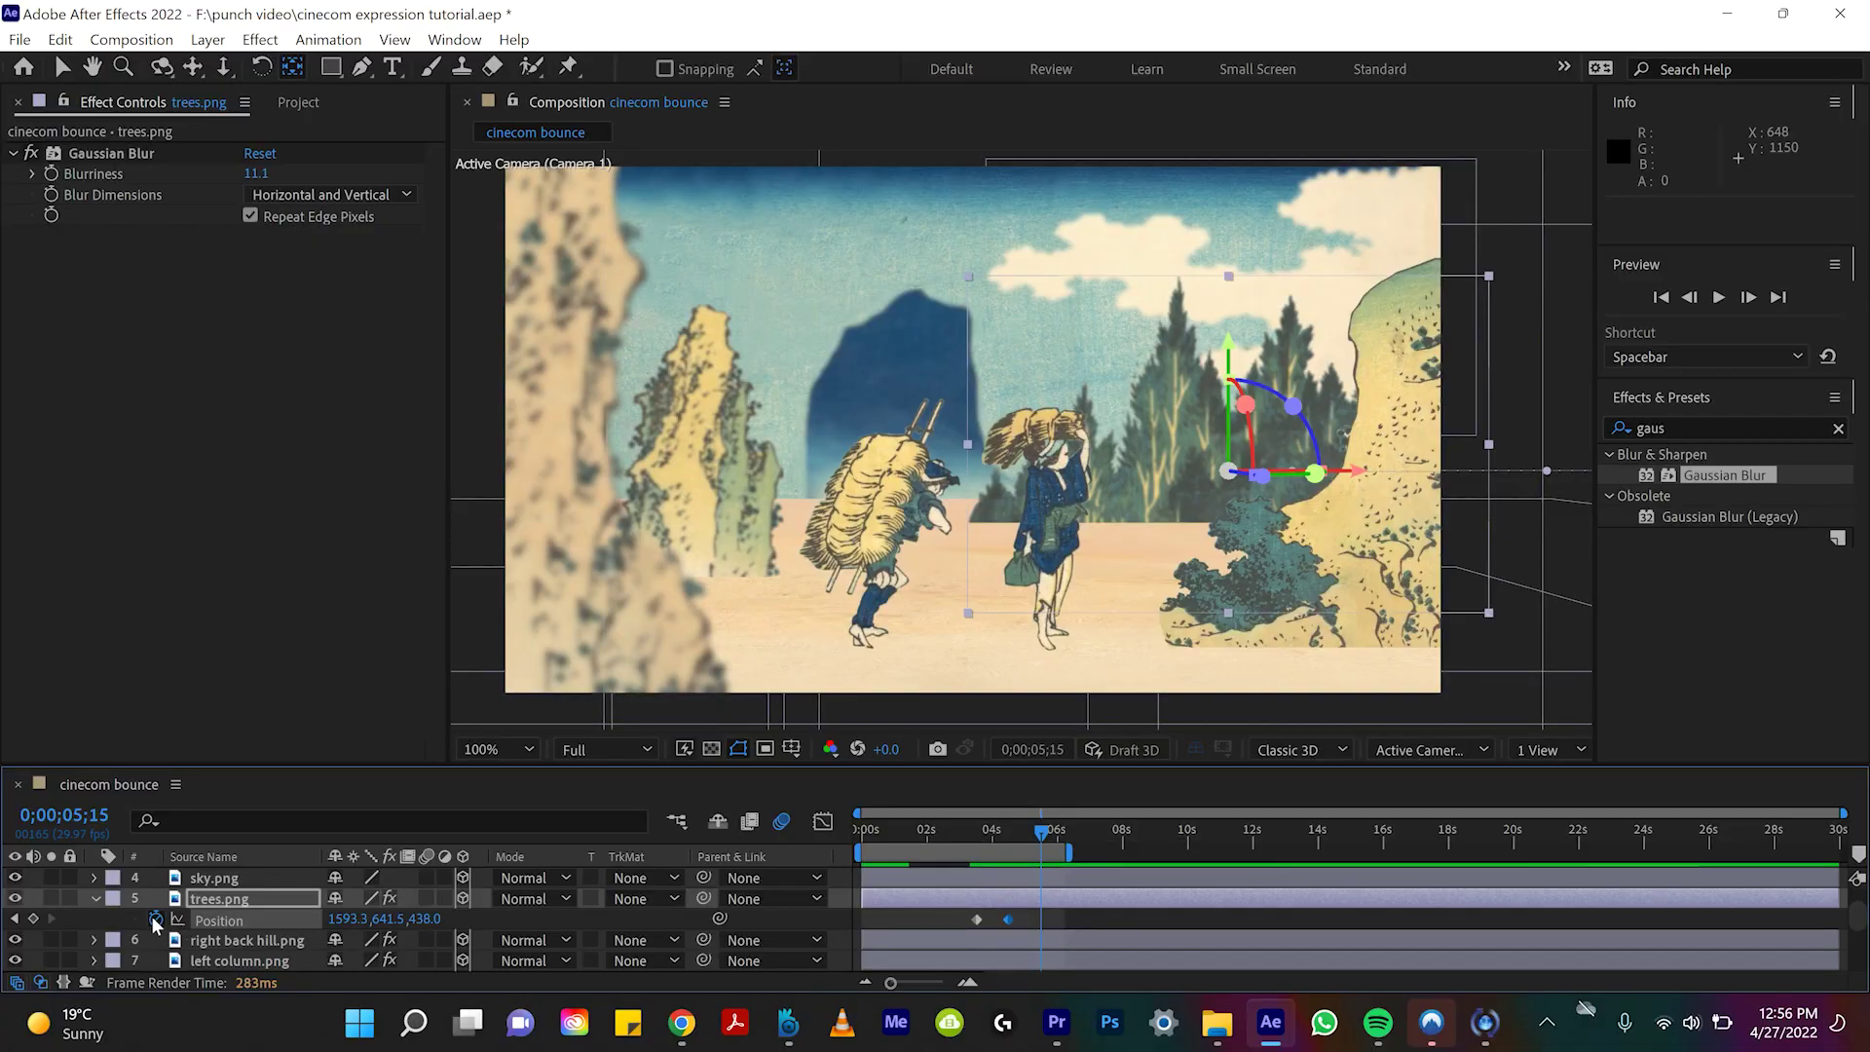
Step: Paste the bounce expression onto the trees layer's Position property
{"action": "left_click", "coordinate": [156, 918], "text": "alt"}
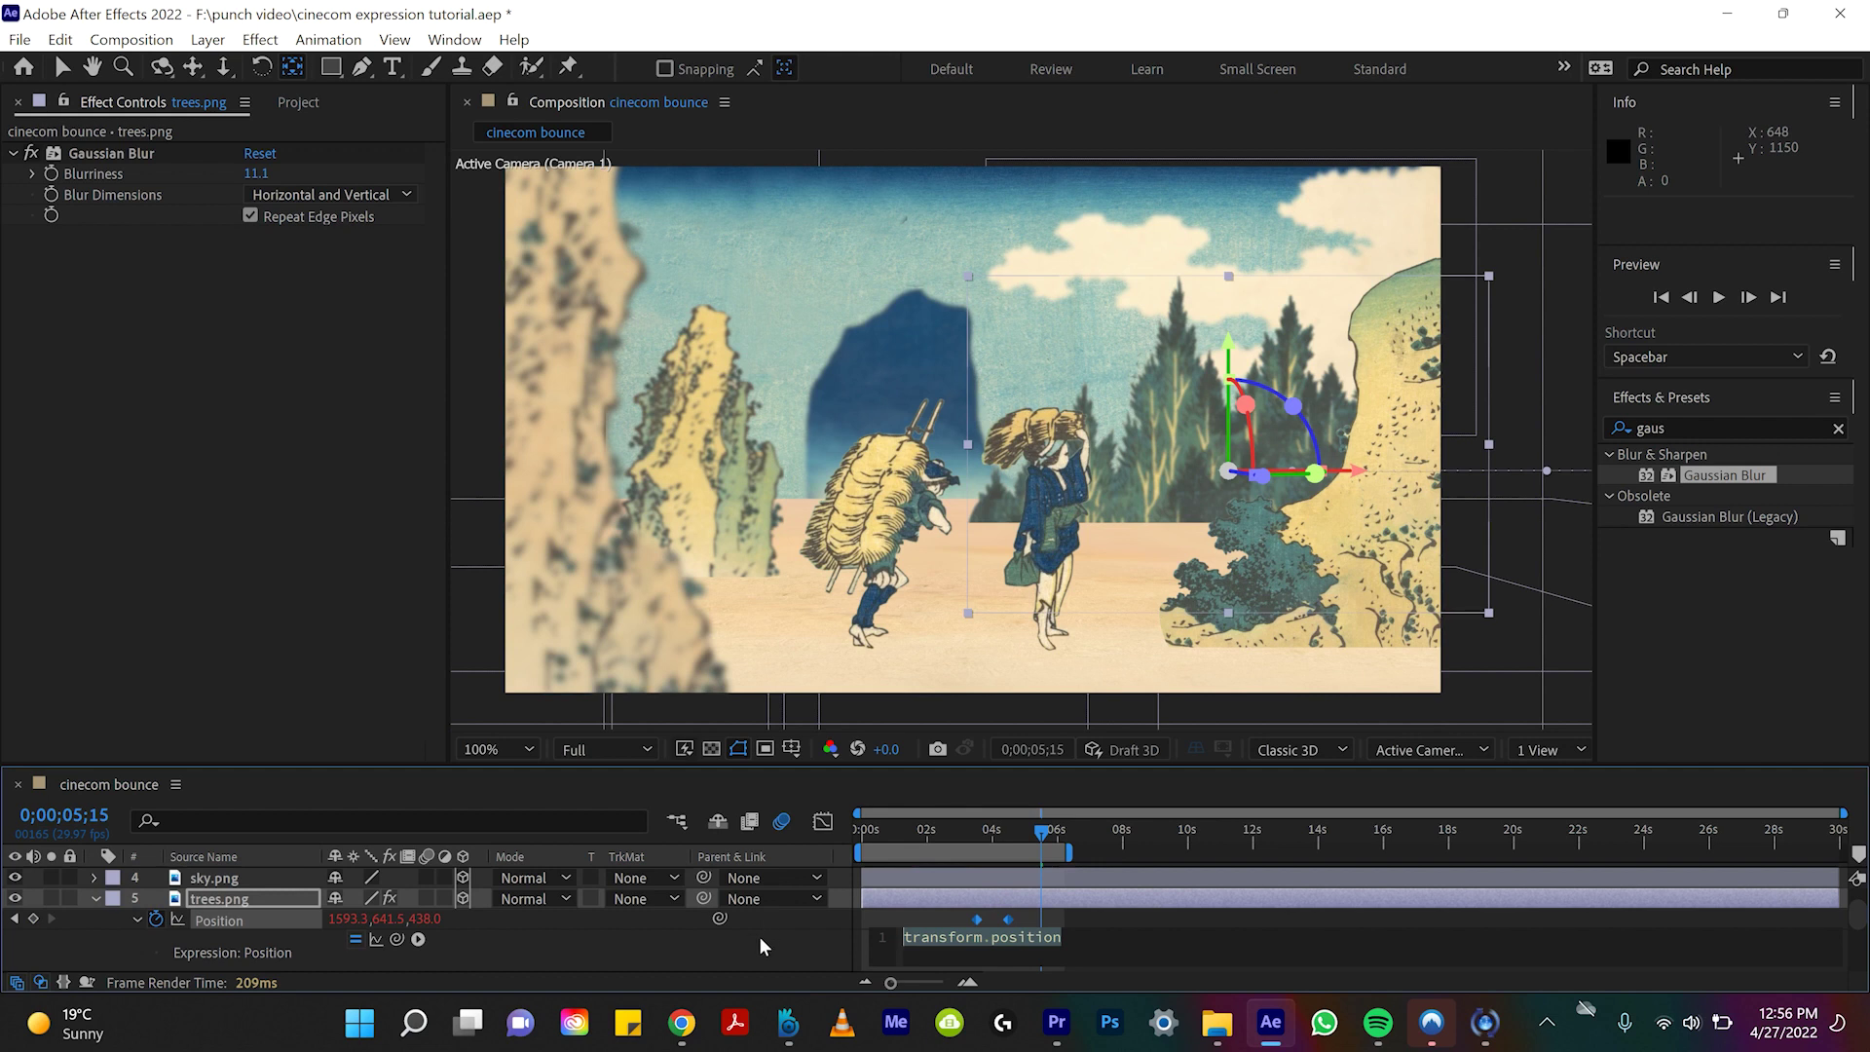
{"action": "right_click", "coordinate": [1084, 916]}
{"action": "left_click", "coordinate": [967, 941]}
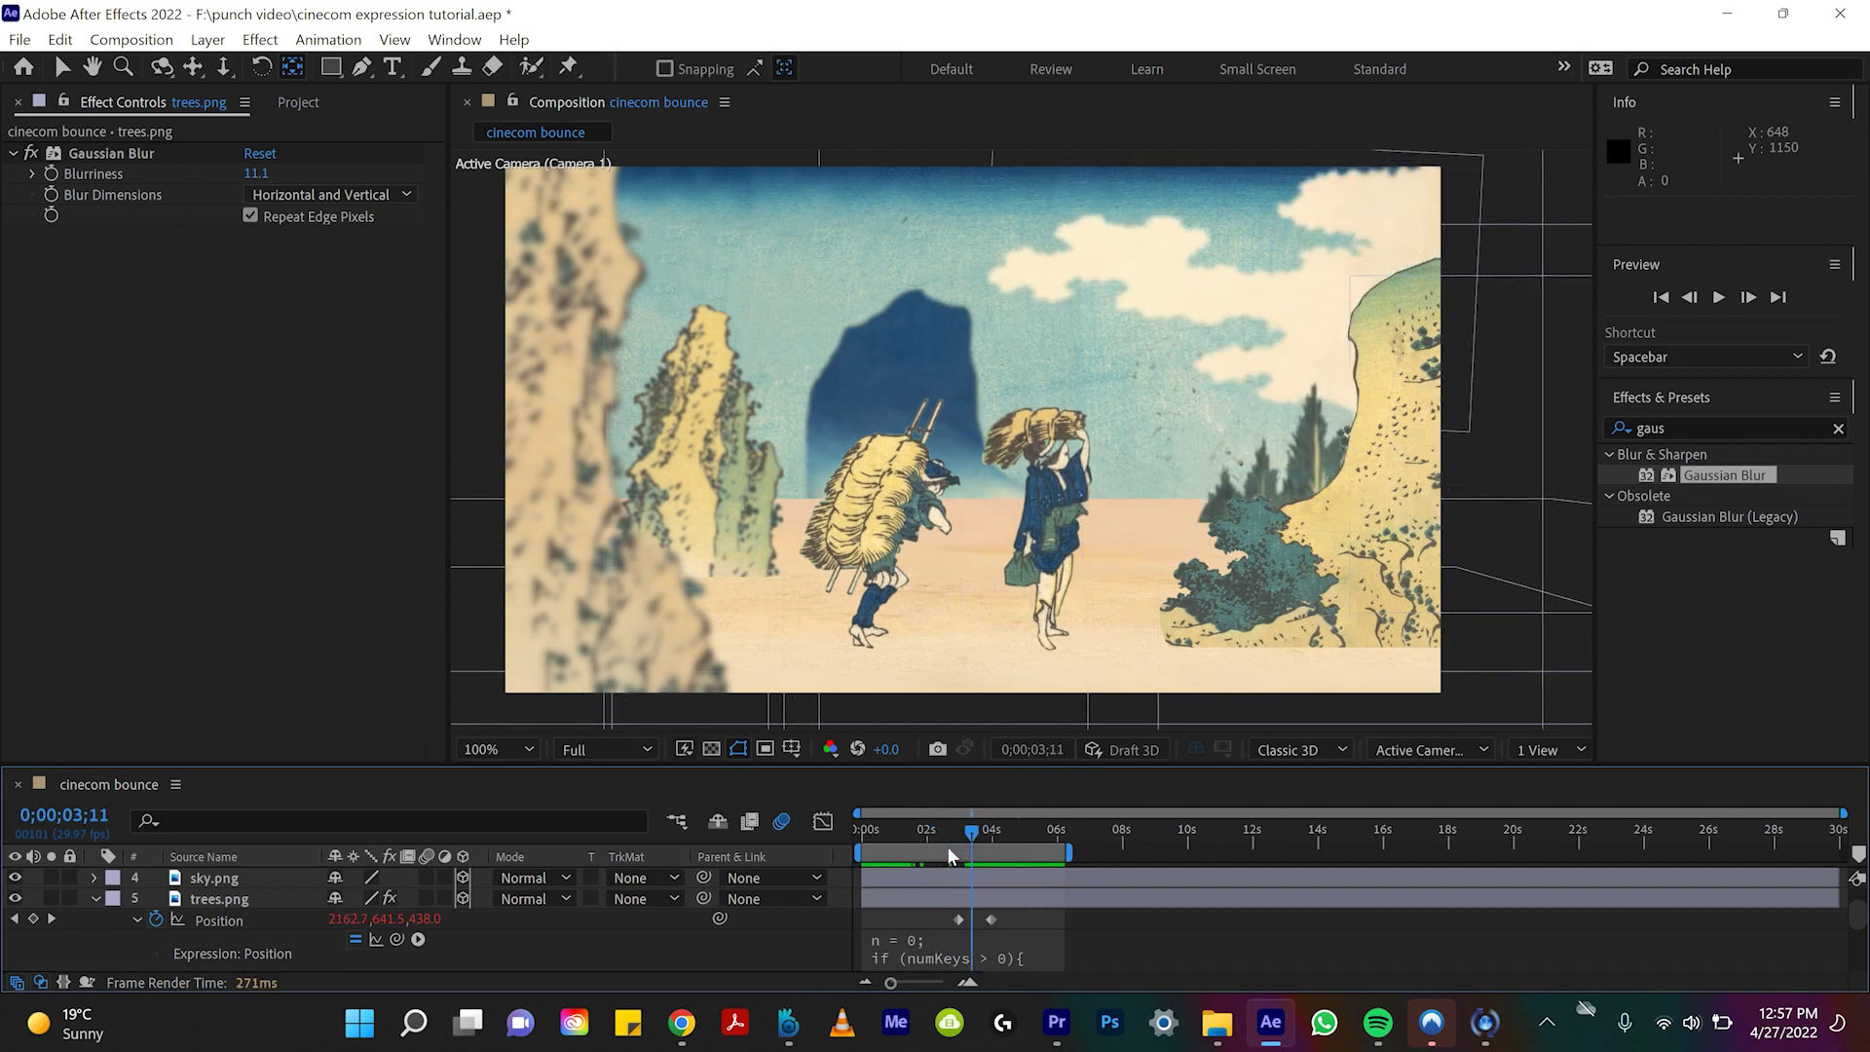
Step: Select both trees Position keyframes and preview the bounce from around 0;00;02;11
{"action": "left_click_drag", "start_coordinate": [949, 846], "coordinate": [937, 850]}
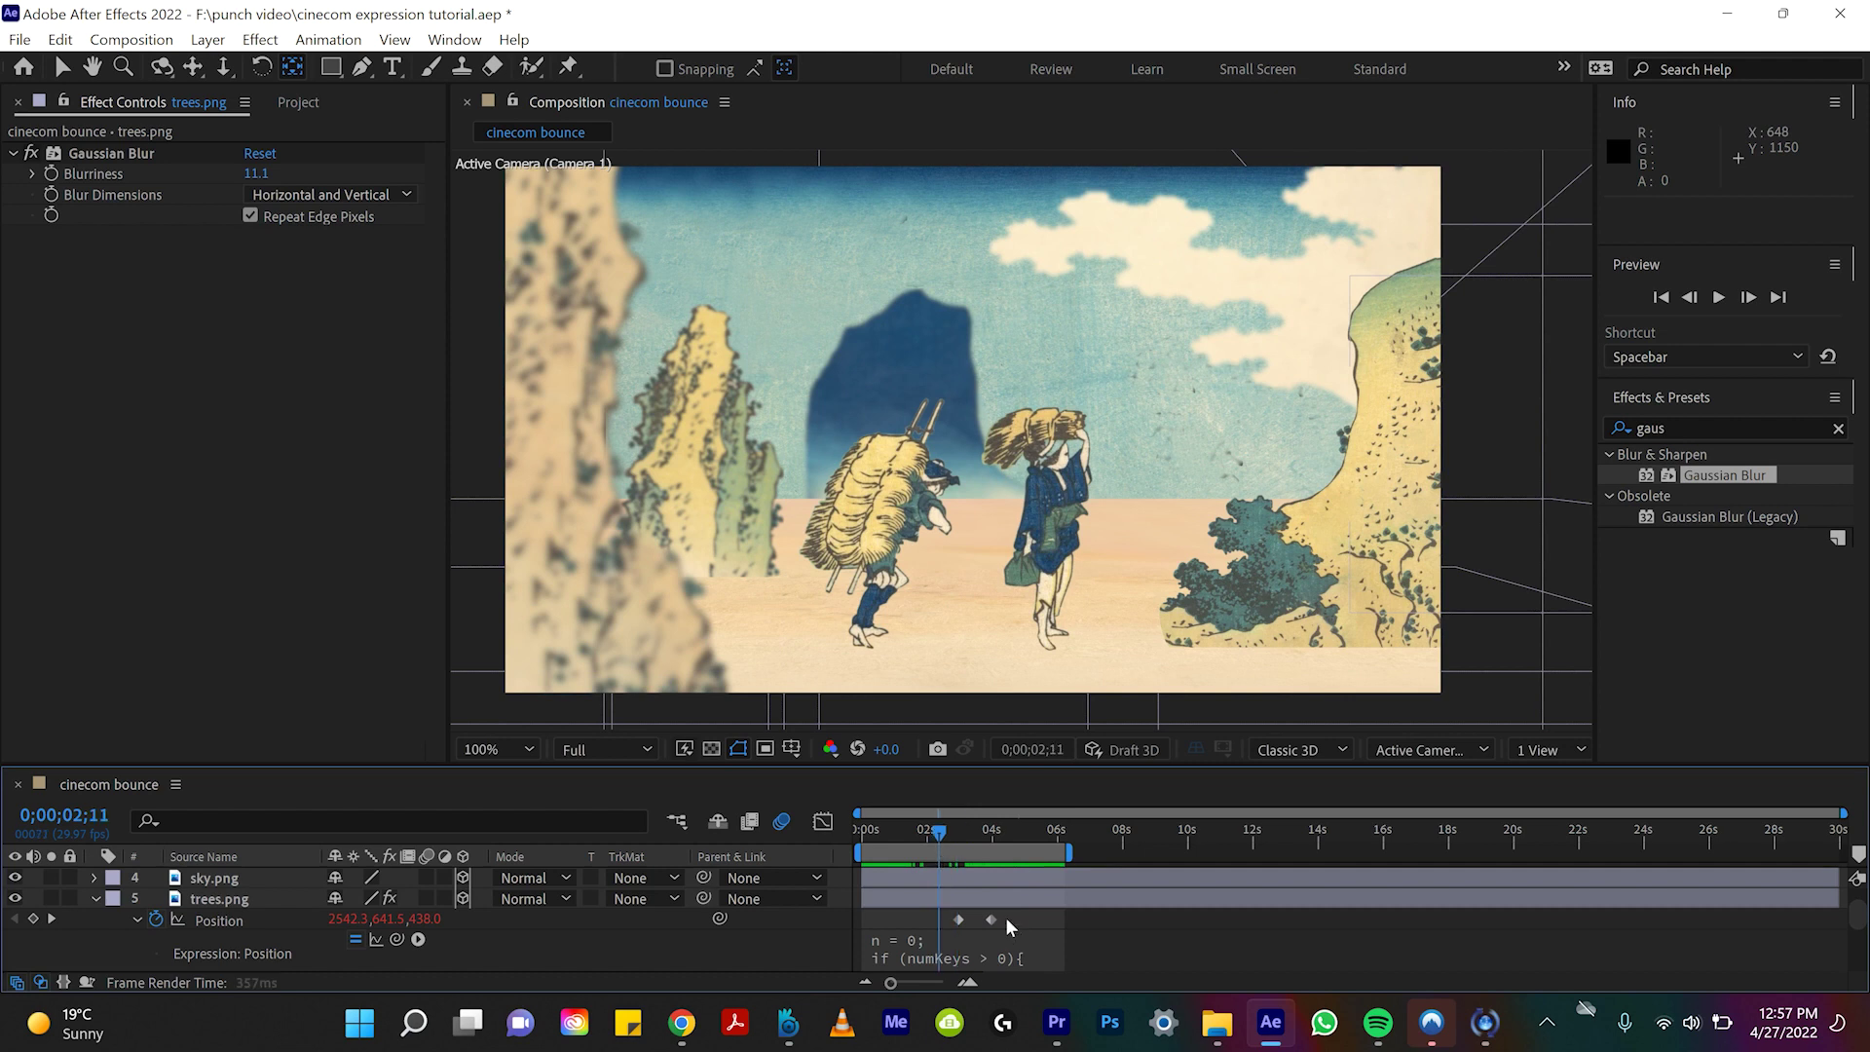
{"action": "left_click_drag", "start_coordinate": [1009, 915], "coordinate": [952, 924]}
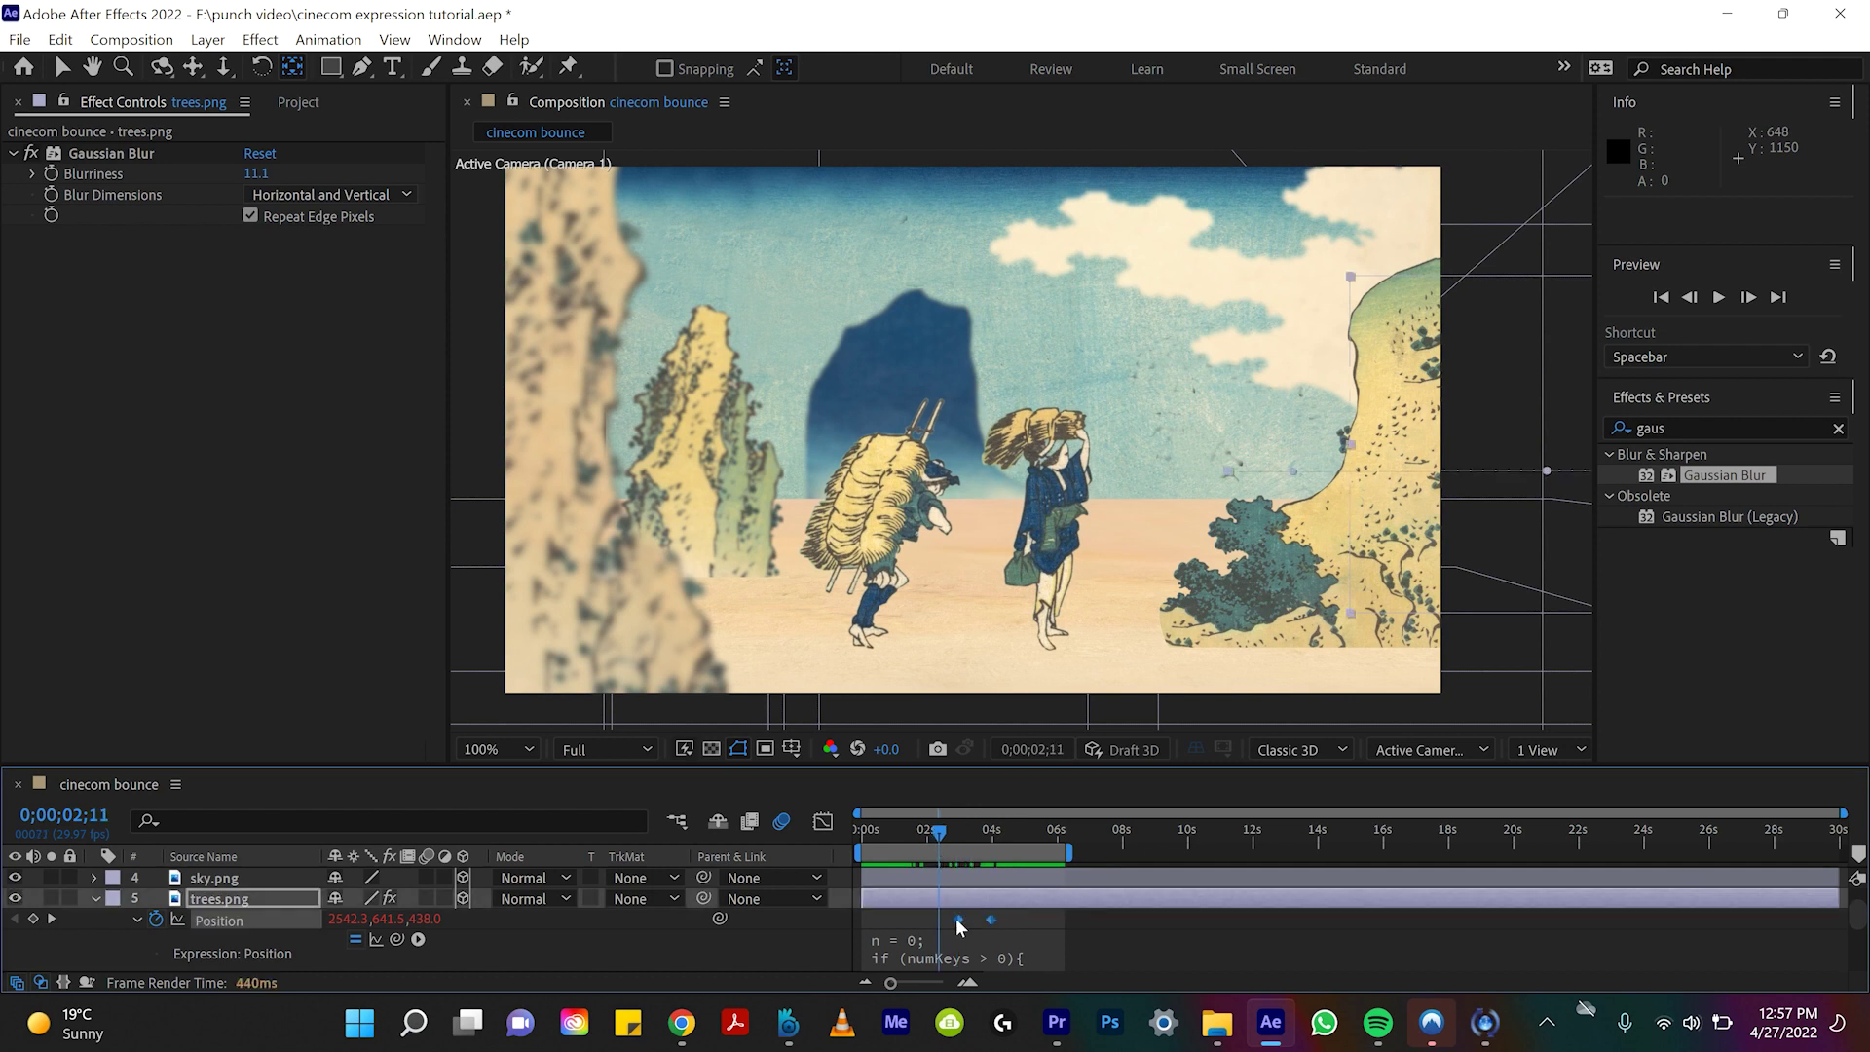
{"action": "key", "text": "space"}
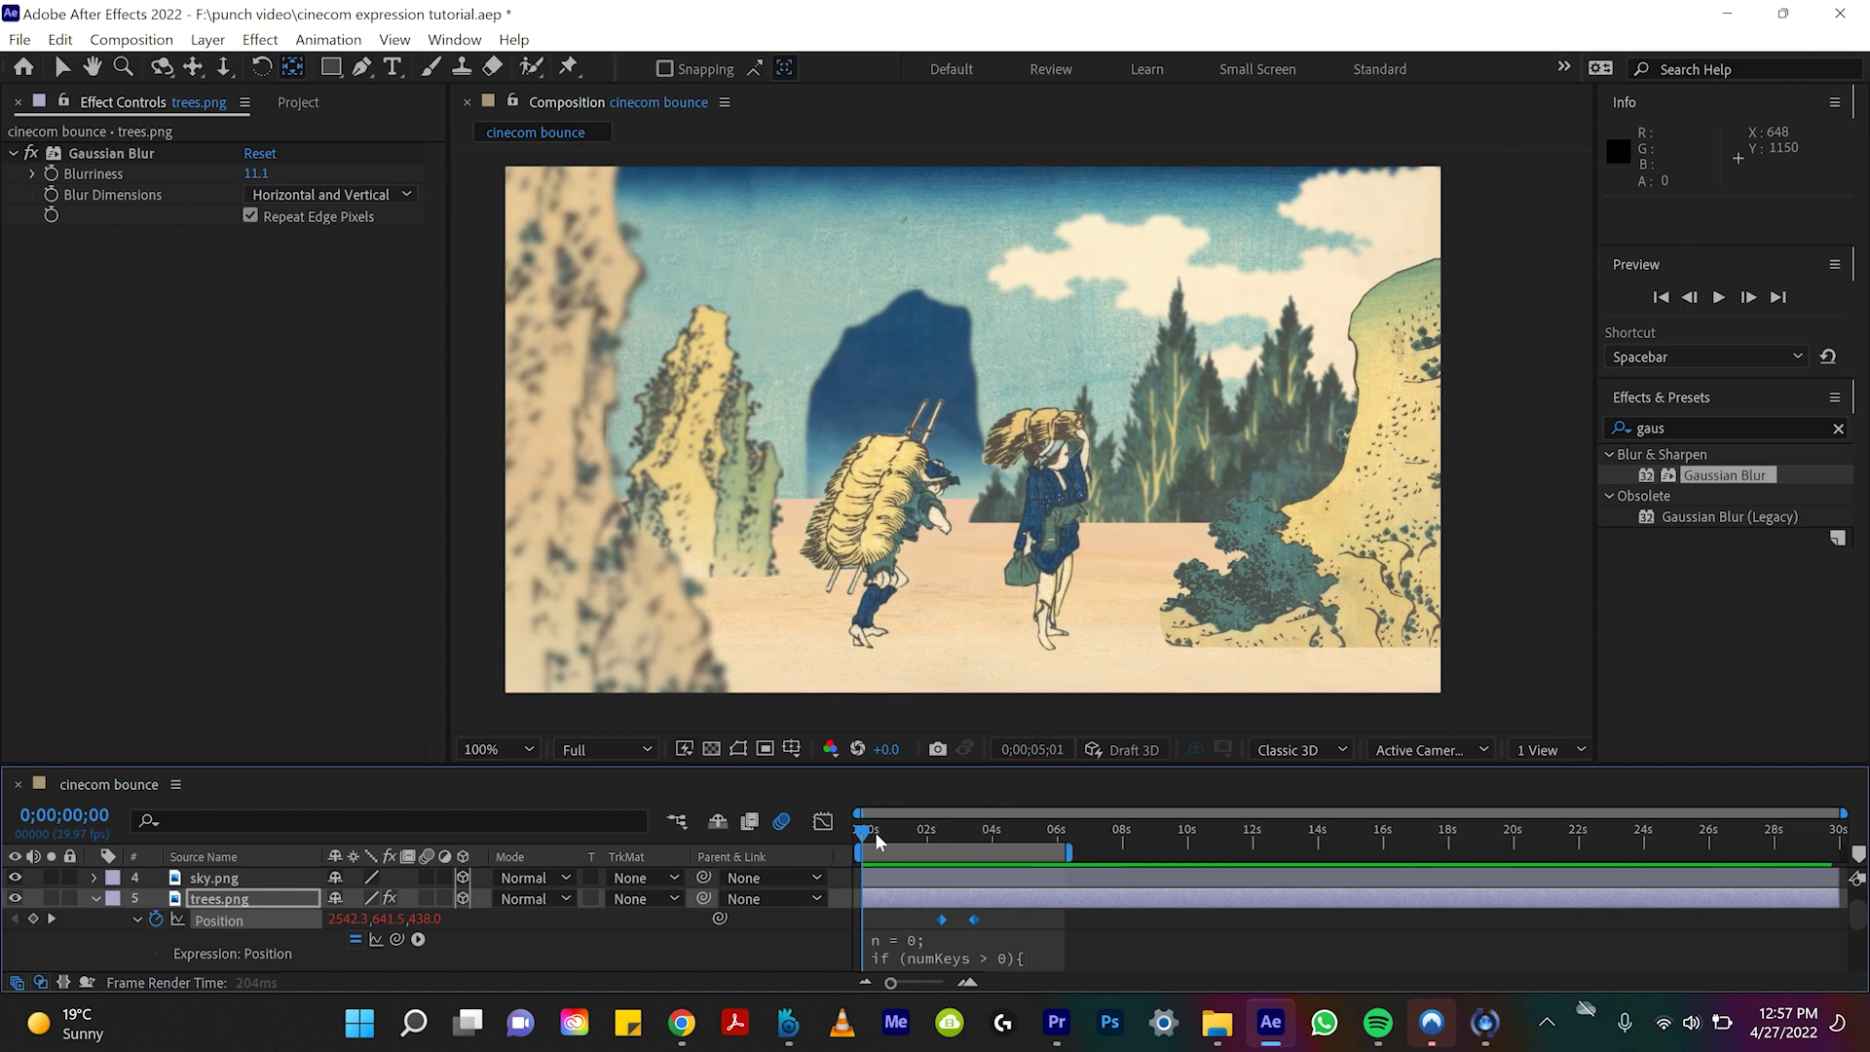
{"action": "left_click", "coordinate": [875, 832]}
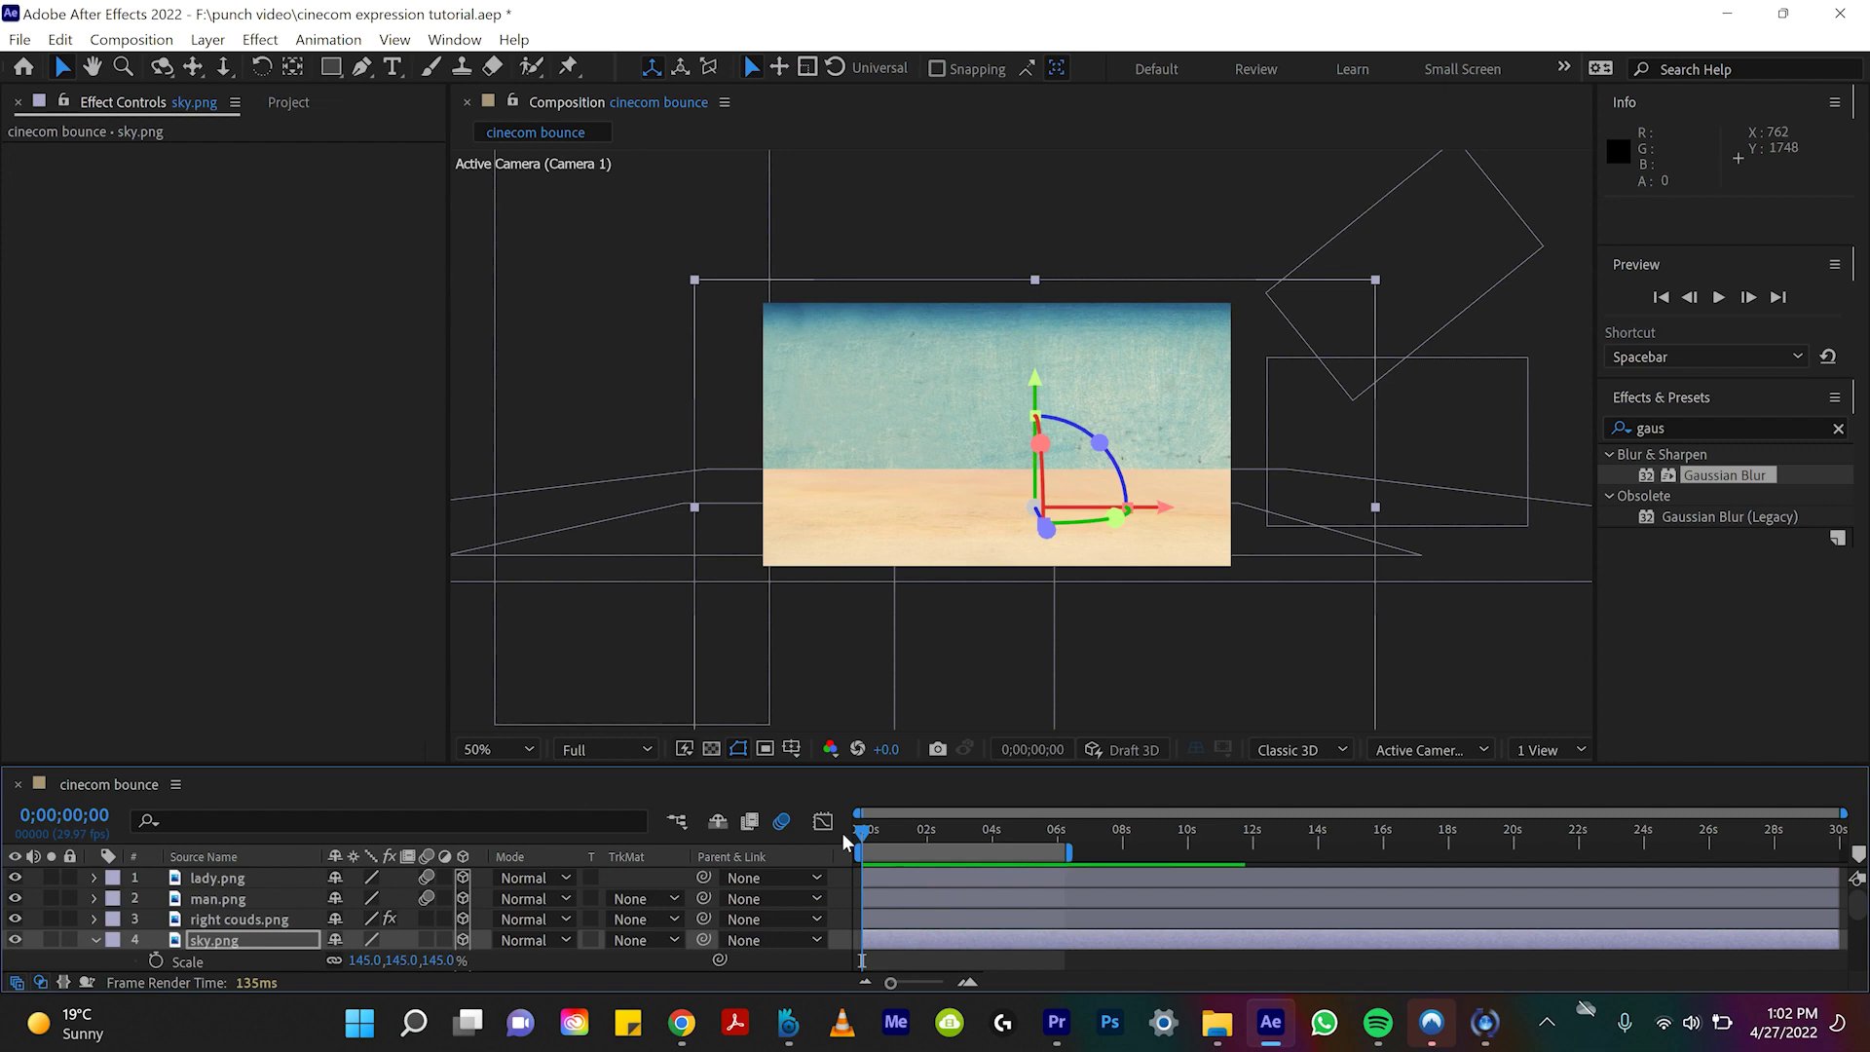
Step: Preview the whole composition from the beginning to watch the figures bounce in
{"action": "key", "text": "space"}
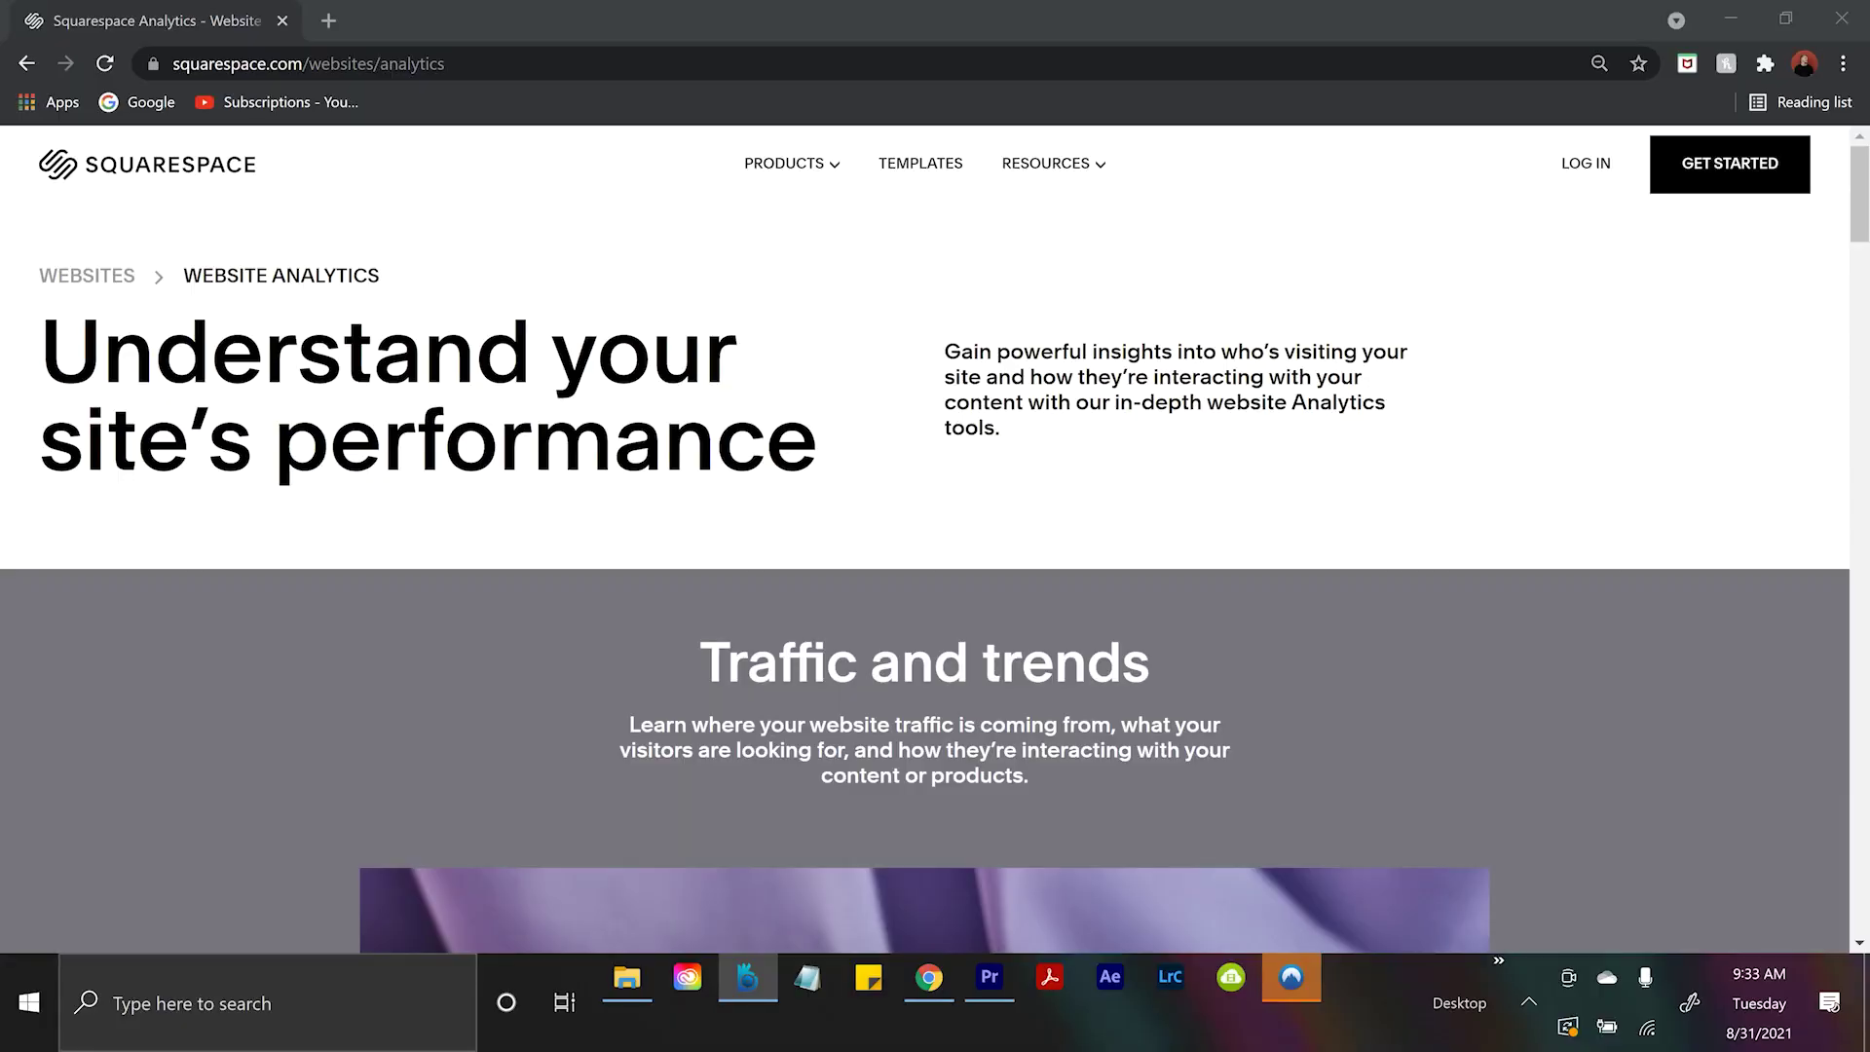
Step: Scroll down the Website Analytics page past the Traffic and trends section
{"action": "scroll", "coordinate": [1006, 554], "scroll_direction": "down", "scroll_amount": 6}
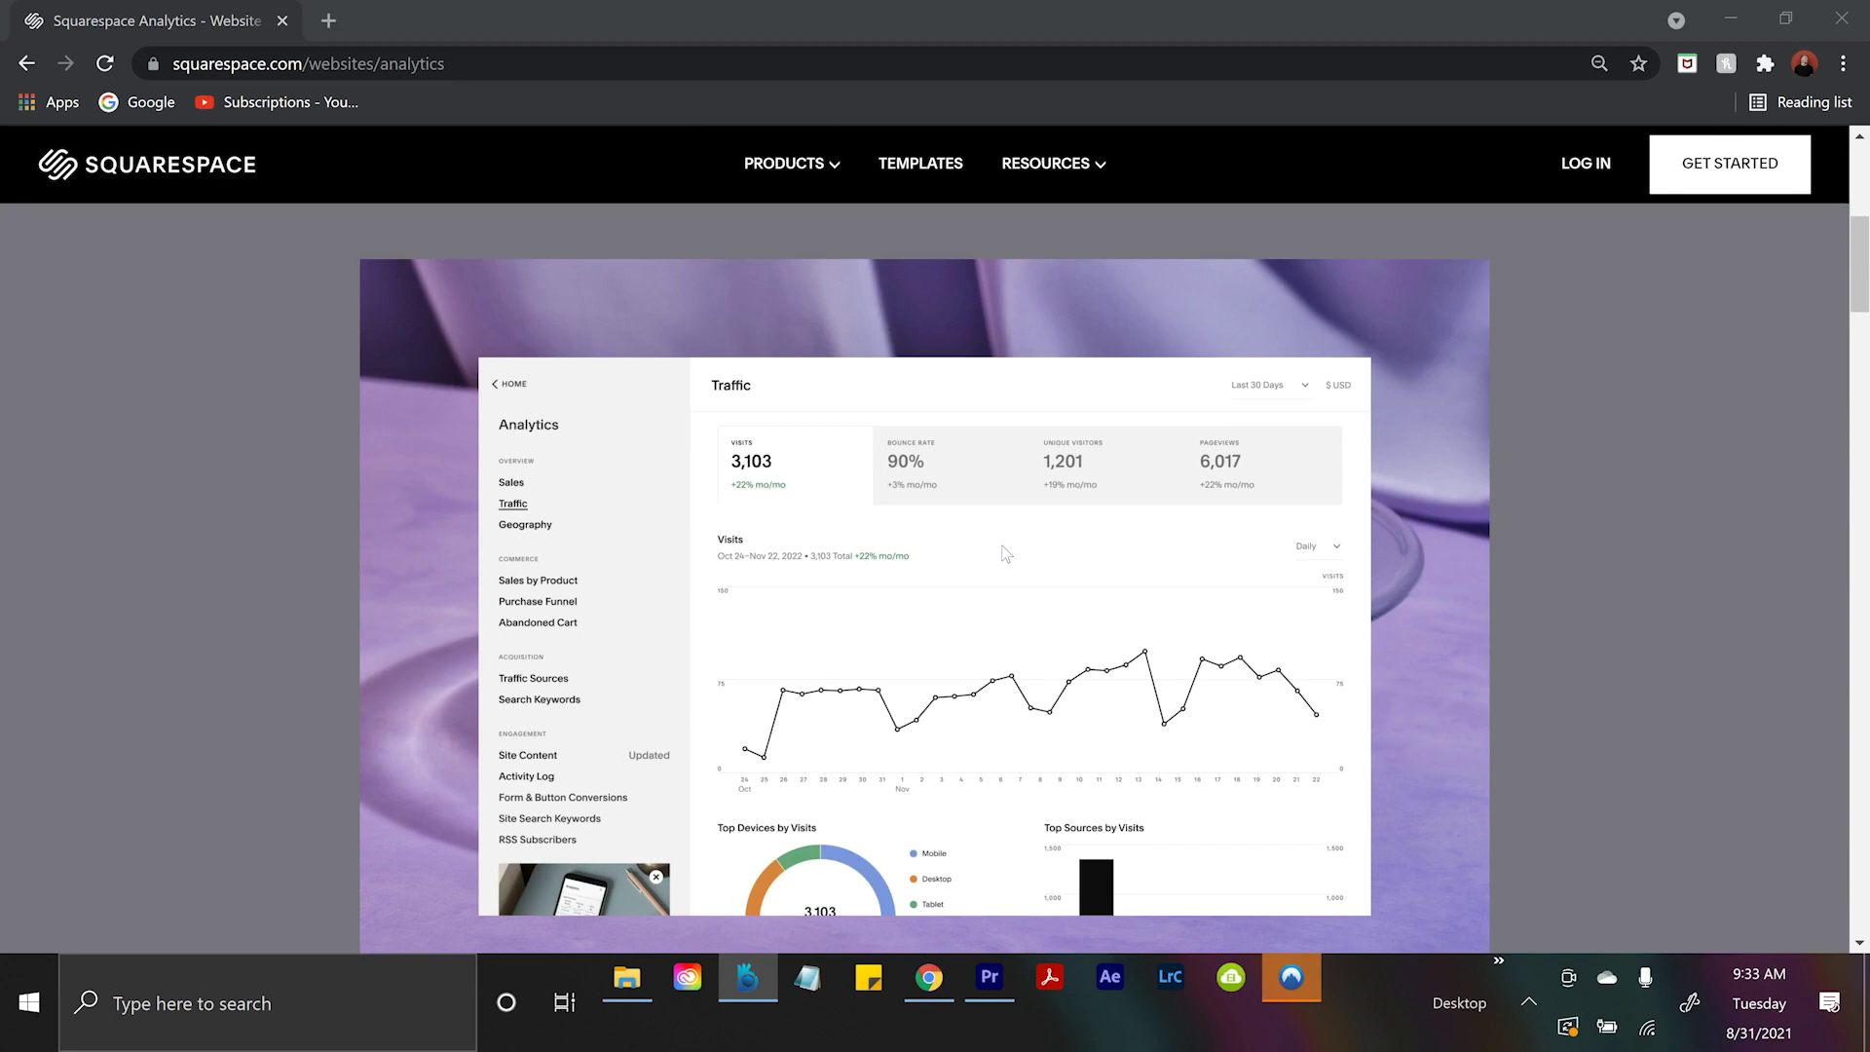
{"action": "scroll", "coordinate": [1007, 553], "scroll_direction": "down", "scroll_amount": 10}
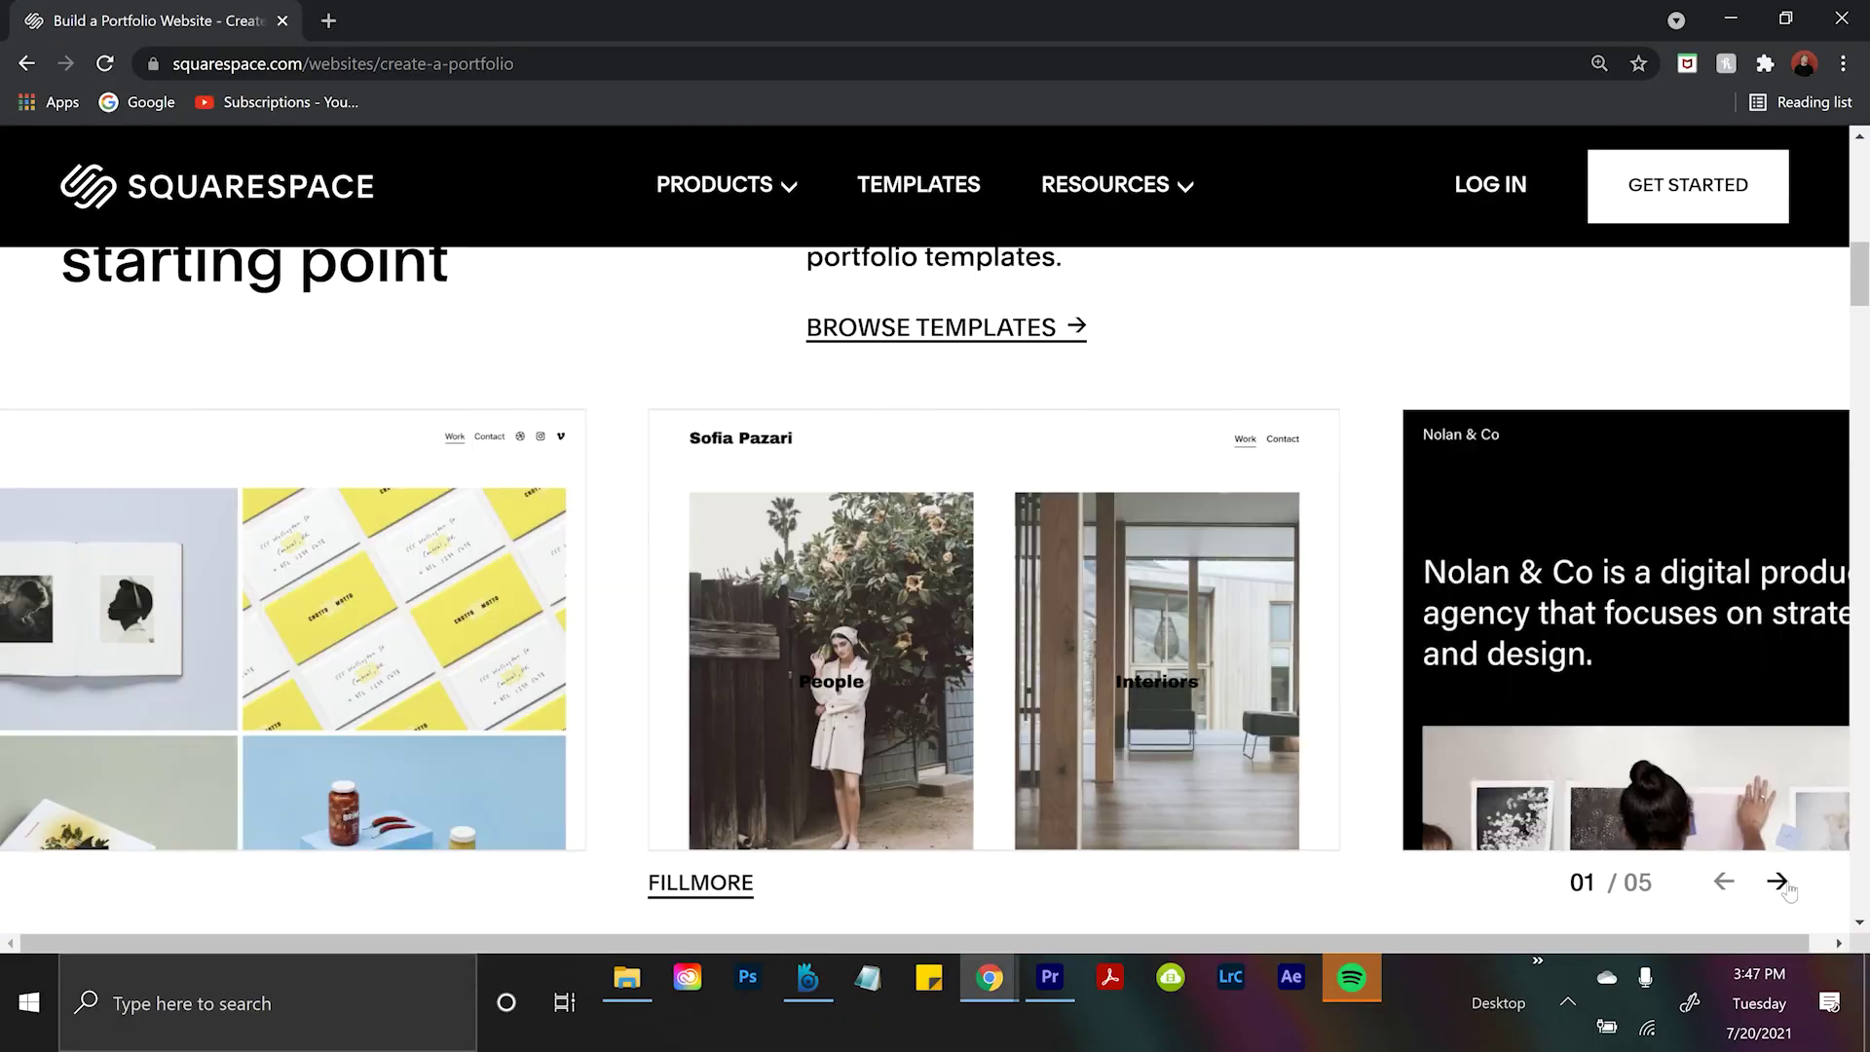
Step: Advance the portfolio template carousel four times to reach Stanton, then scroll the page
{"action": "left_click", "coordinate": [1778, 882]}
{"action": "left_click", "coordinate": [1779, 883]}
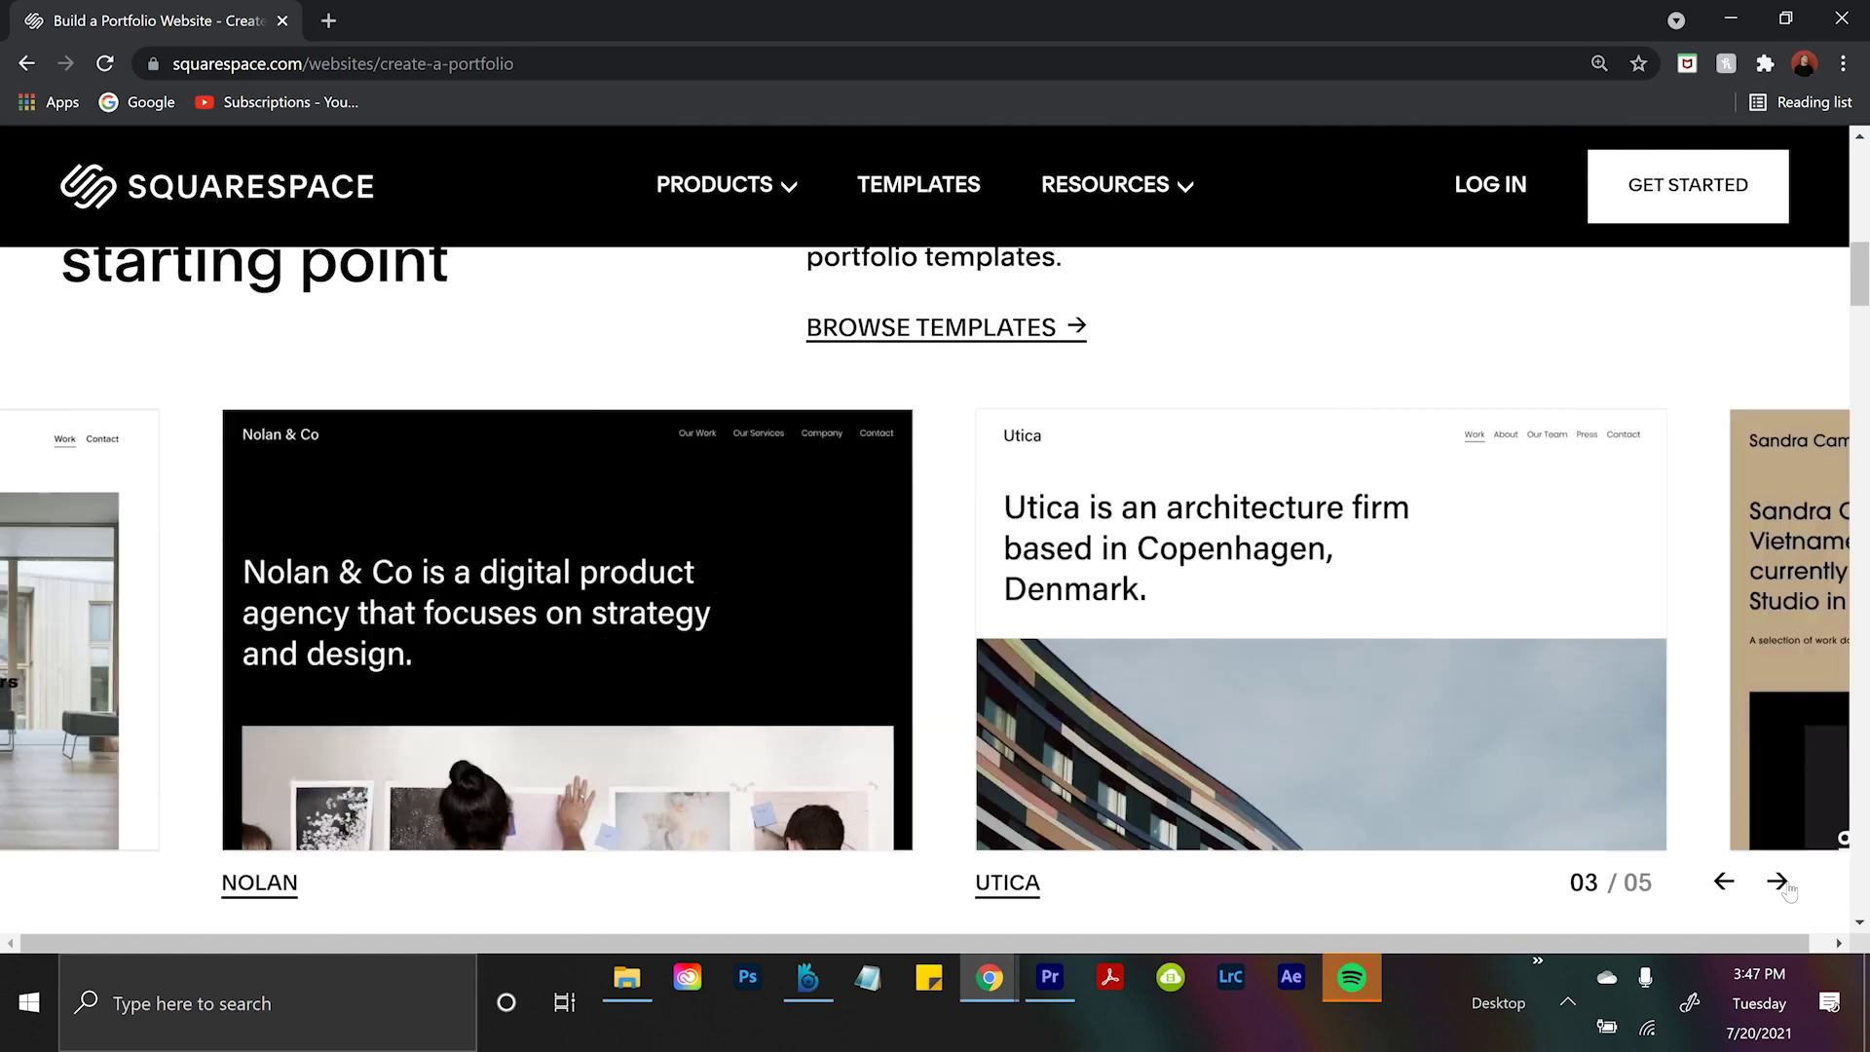
{"action": "left_click", "coordinate": [1779, 882]}
{"action": "left_click", "coordinate": [1779, 882]}
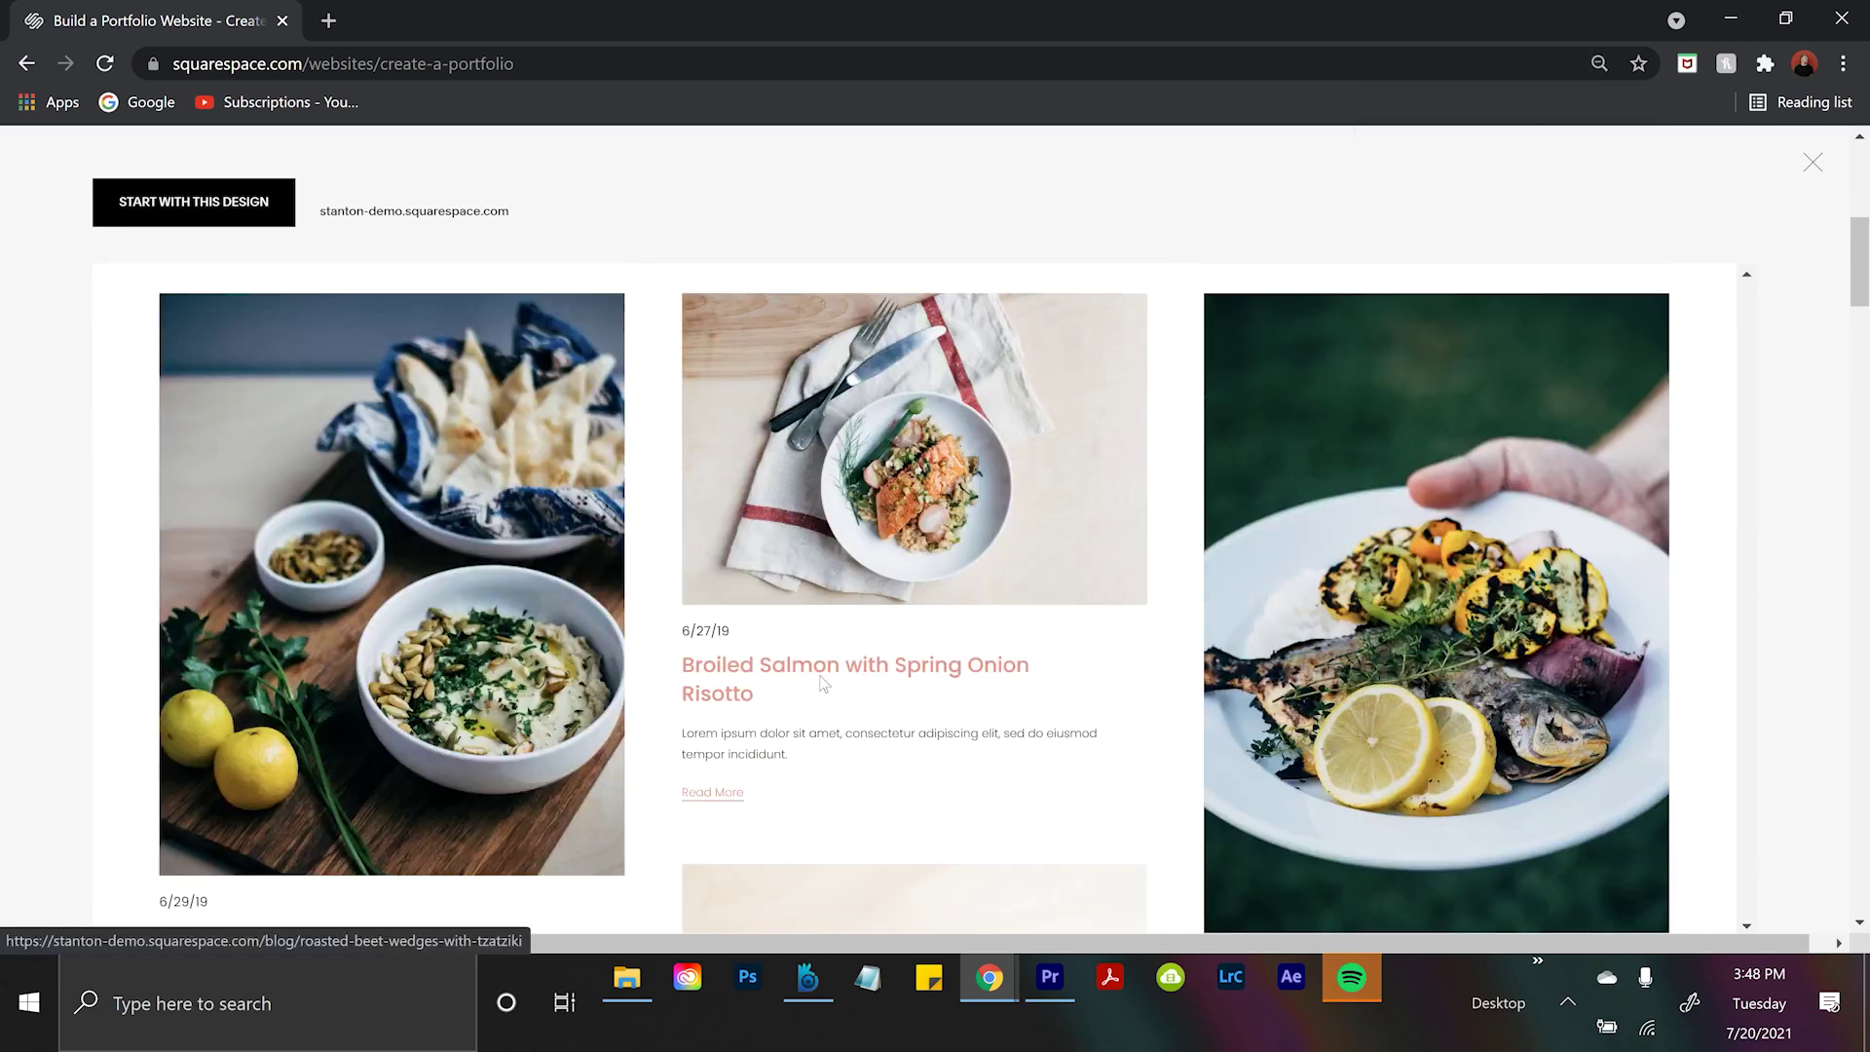
{"action": "scroll", "coordinate": [818, 686], "scroll_direction": "up", "scroll_amount": 4}
{"action": "scroll", "coordinate": [821, 685], "scroll_direction": "down", "scroll_amount": 2}
{"action": "scroll", "coordinate": [821, 685], "scroll_direction": "down", "scroll_amount": 5}
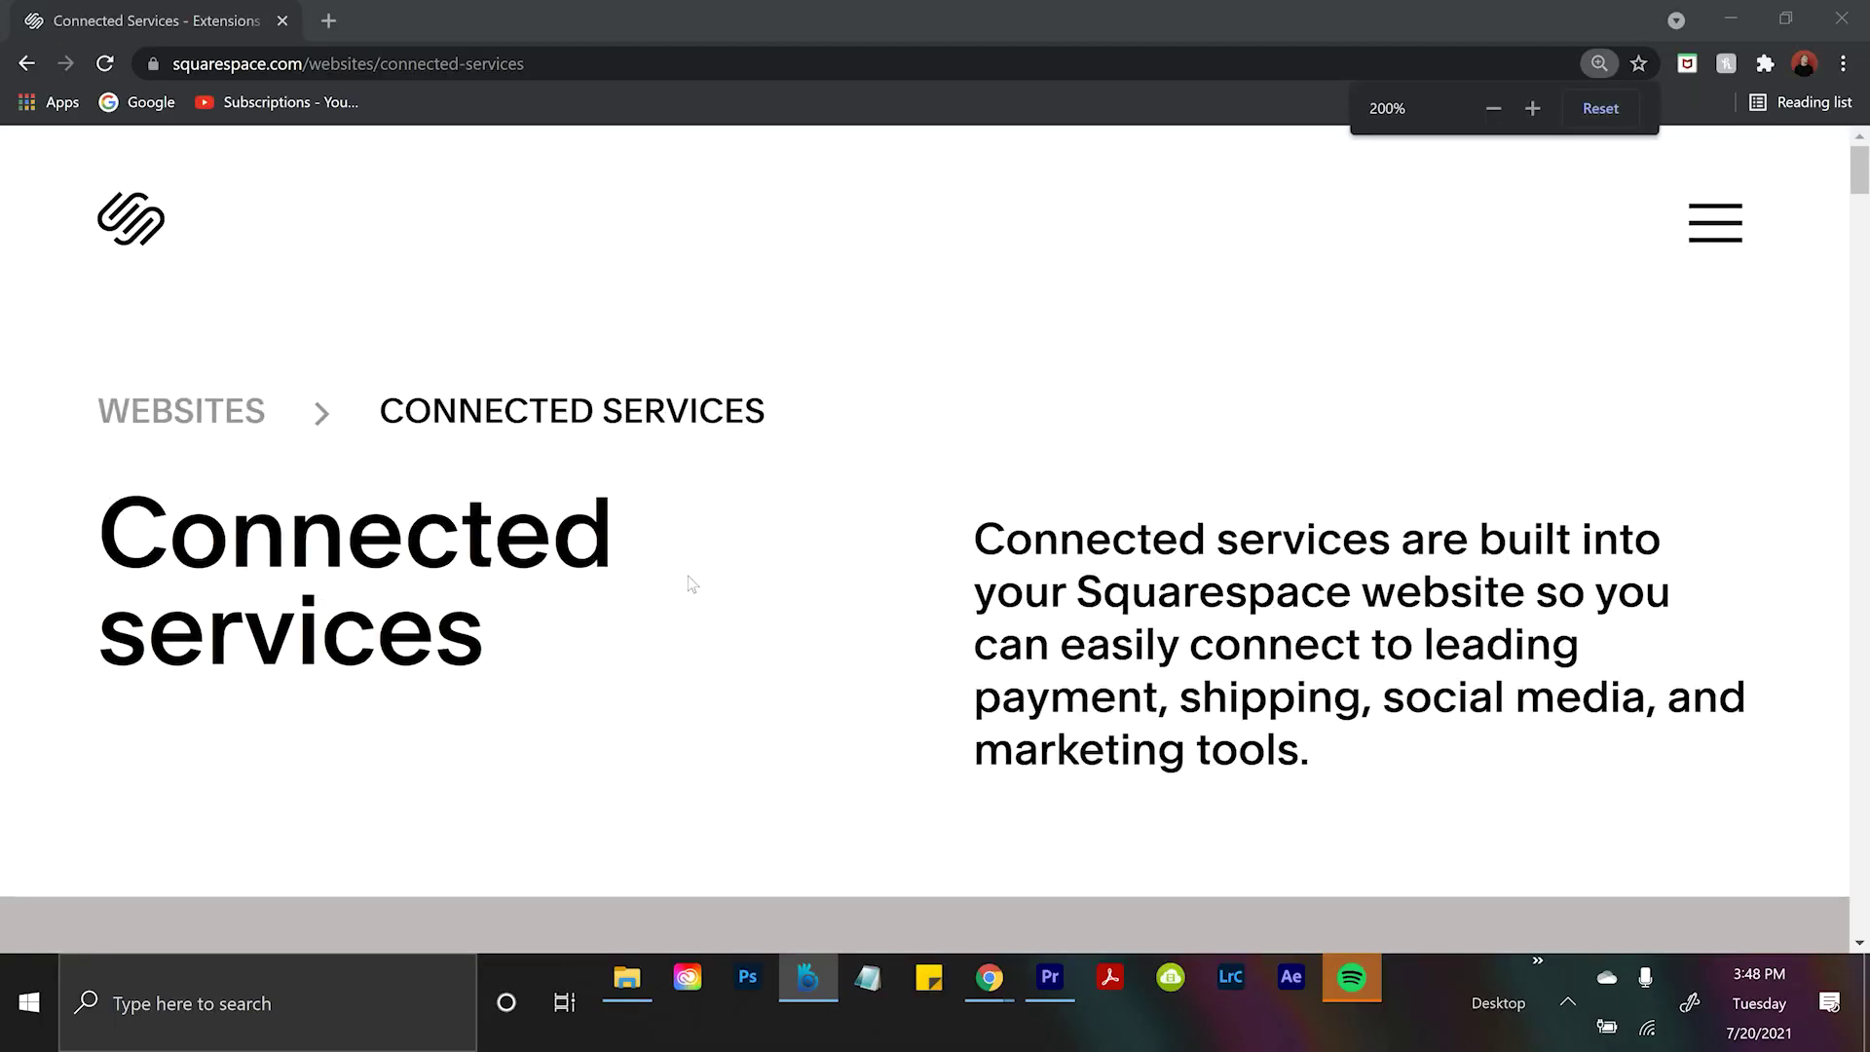
Step: Zoom the page out and scroll to the Instagram, Facebook and Twitter Connected Accounts demo
{"action": "key", "text": "ctrl+minus"}
{"action": "key", "text": "ctrl+minus"}
{"action": "key", "text": "ctrl+minus"}
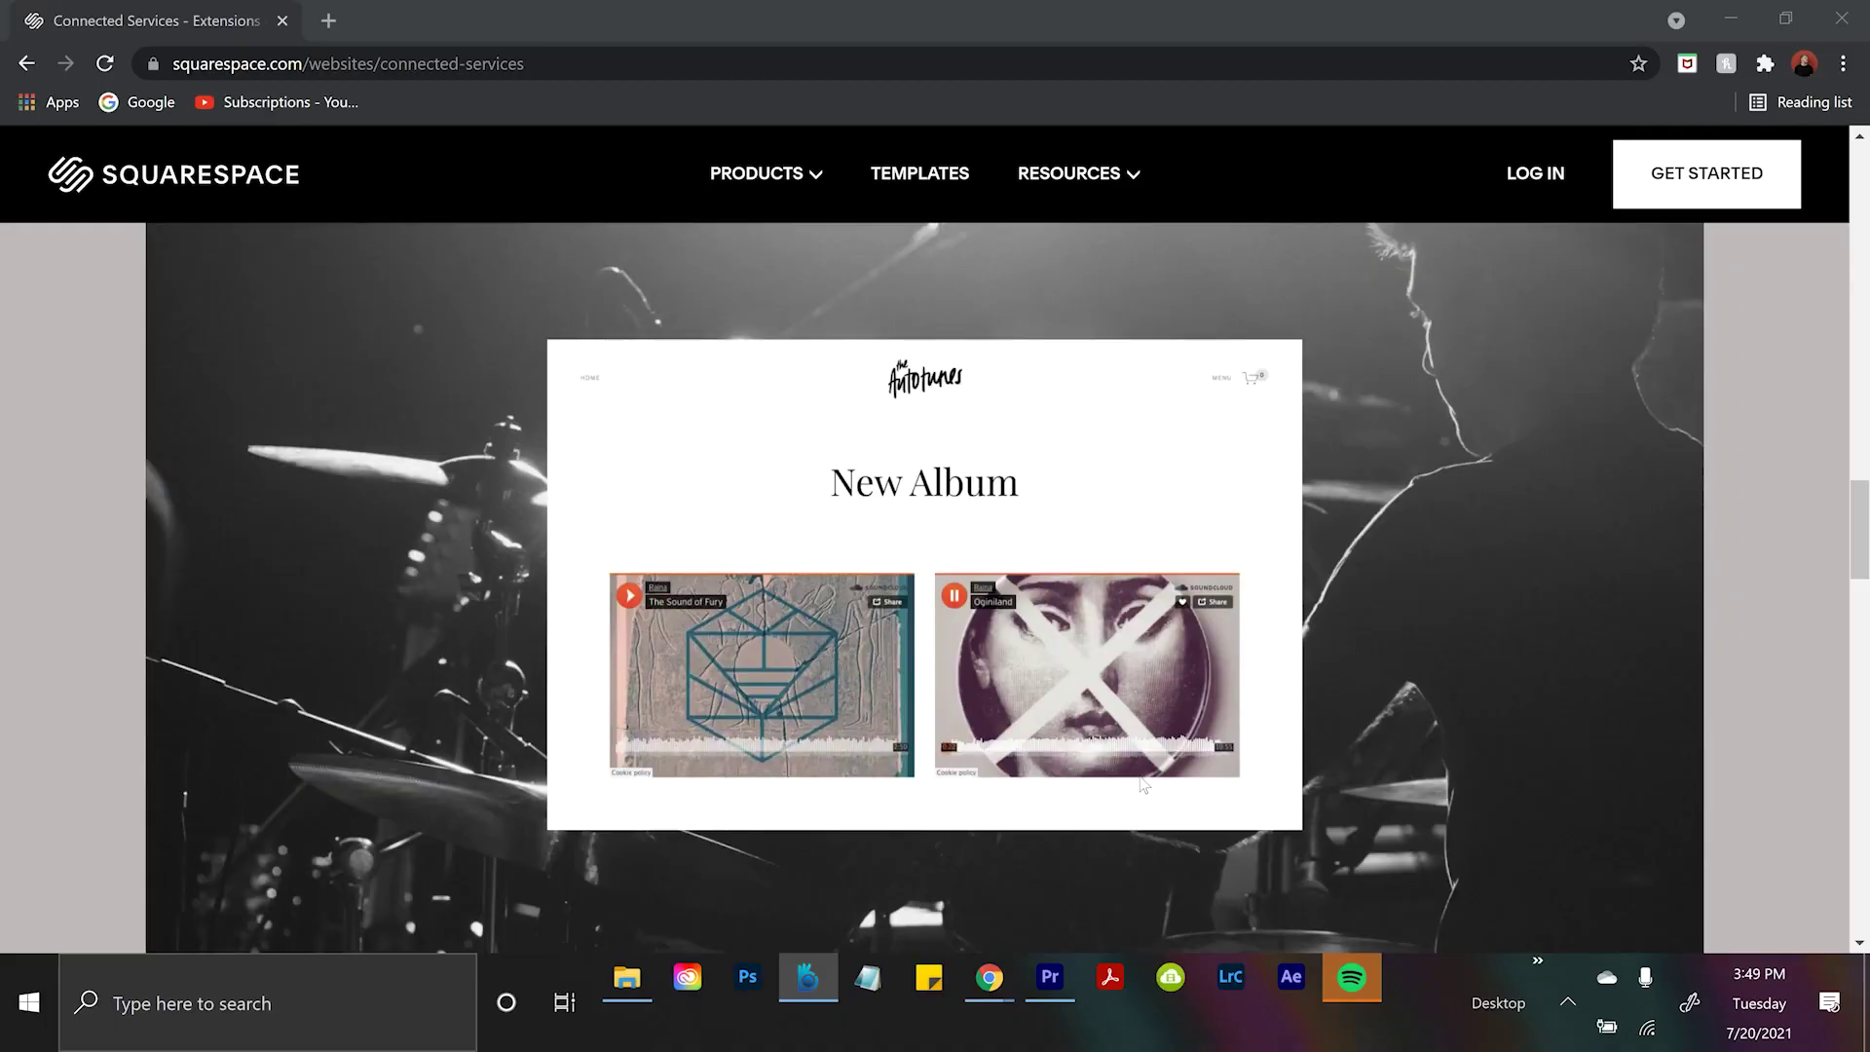
{"action": "key", "text": "ctrl+minus"}
{"action": "key", "text": "ctrl+minus"}
{"action": "scroll", "coordinate": [1124, 785], "scroll_direction": "up", "scroll_amount": 3}
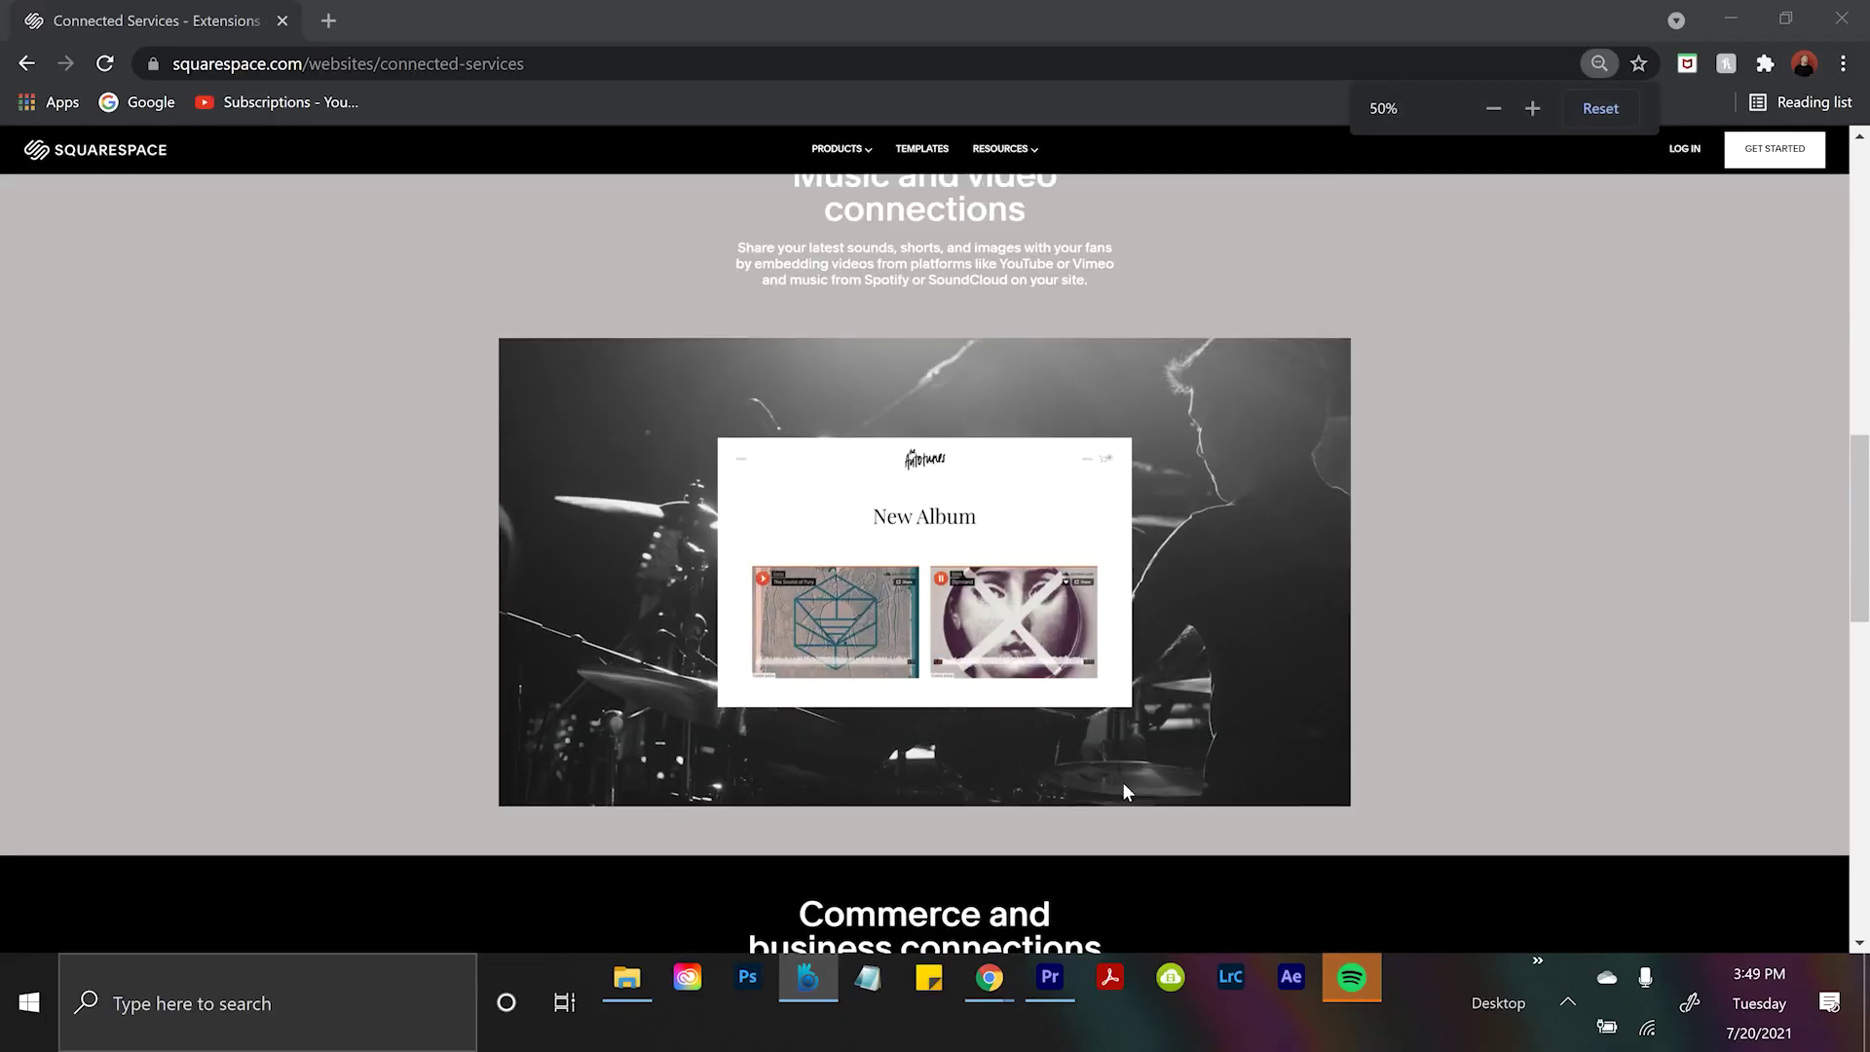
{"action": "scroll", "coordinate": [1126, 791], "scroll_direction": "down", "scroll_amount": 1}
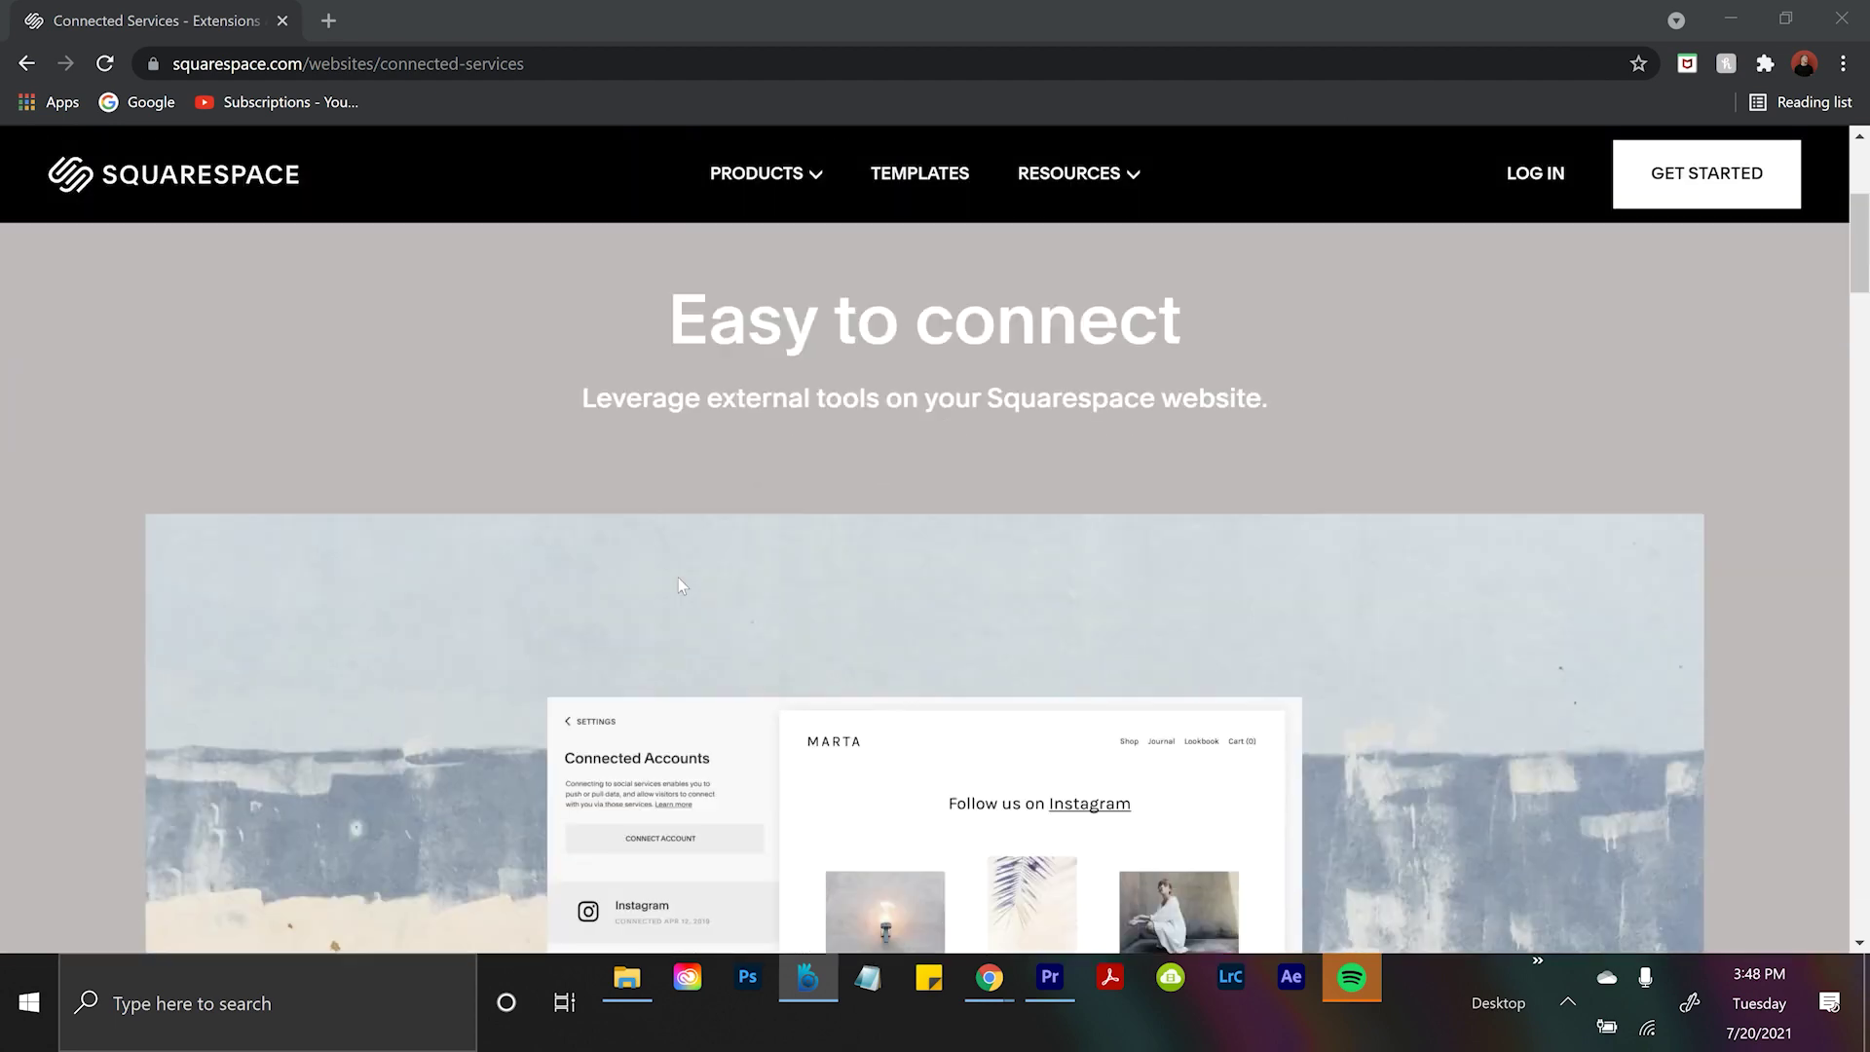
{"action": "scroll", "coordinate": [678, 577], "scroll_direction": "down", "scroll_amount": 5}
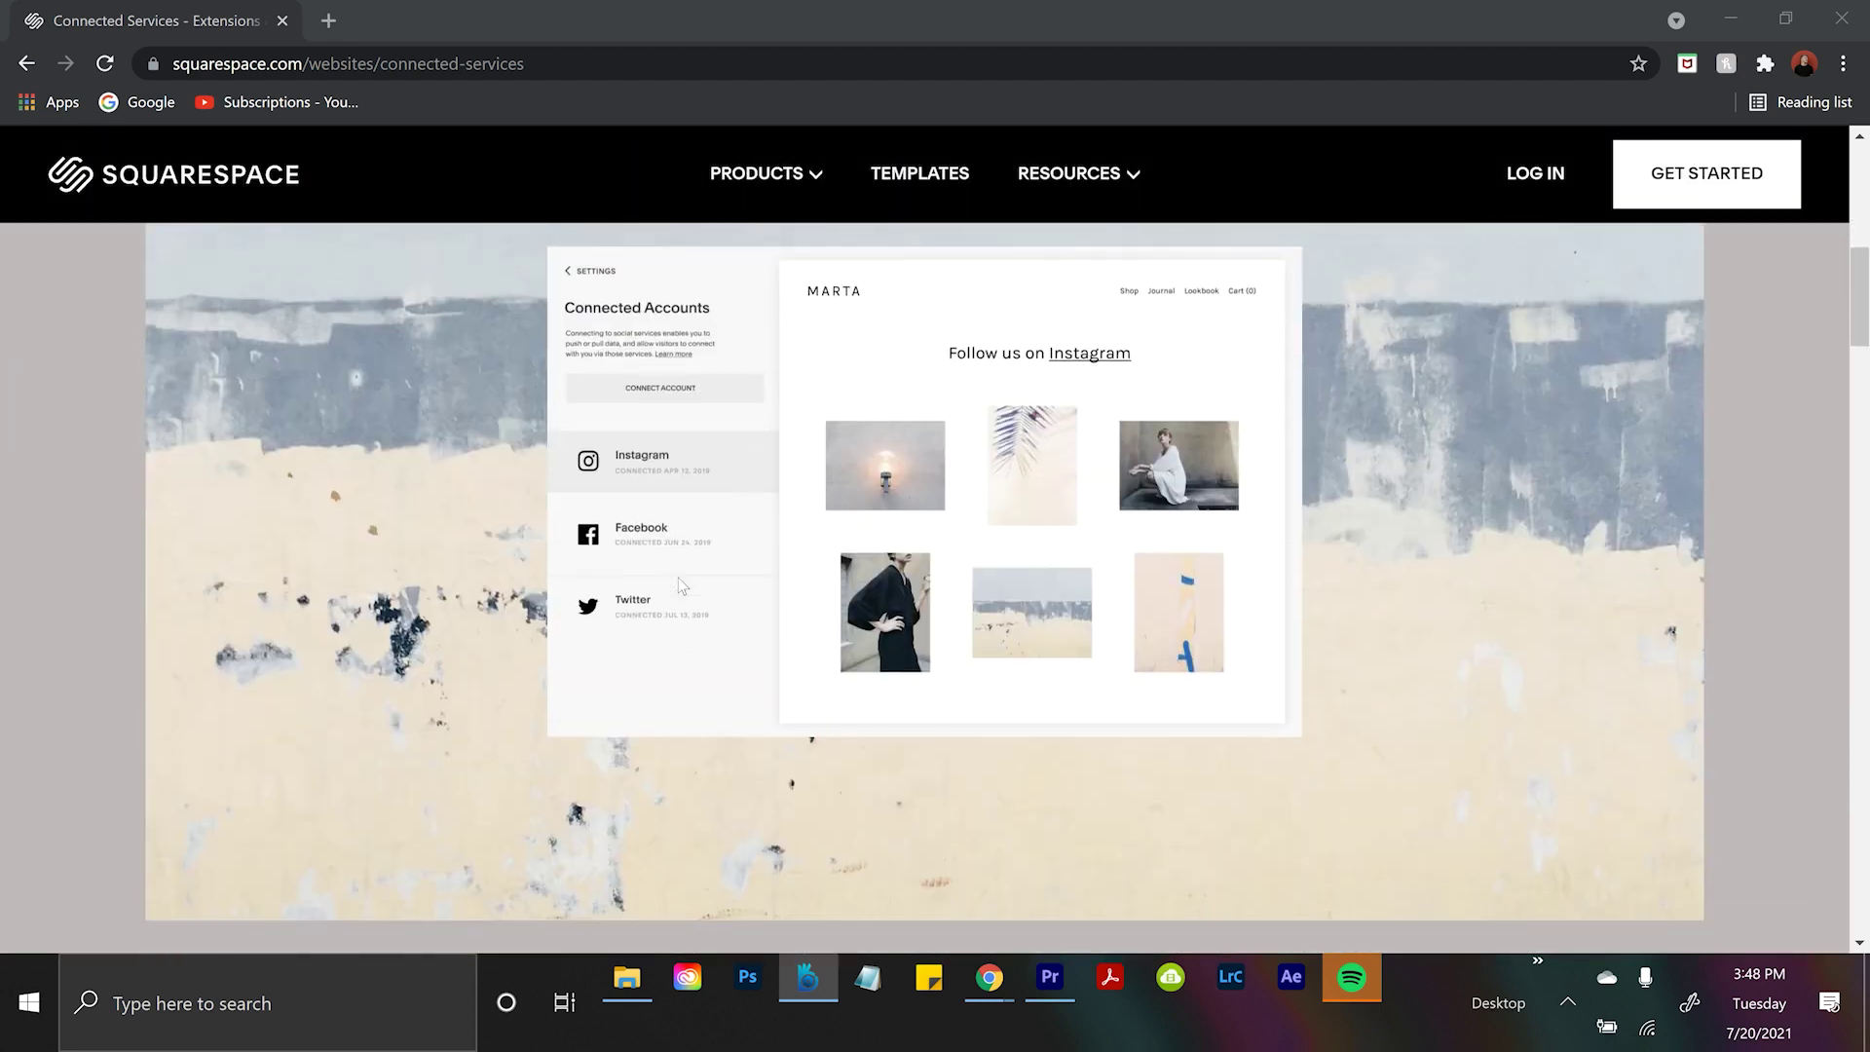
{"action": "scroll", "coordinate": [682, 584], "scroll_direction": "up", "scroll_amount": 1}
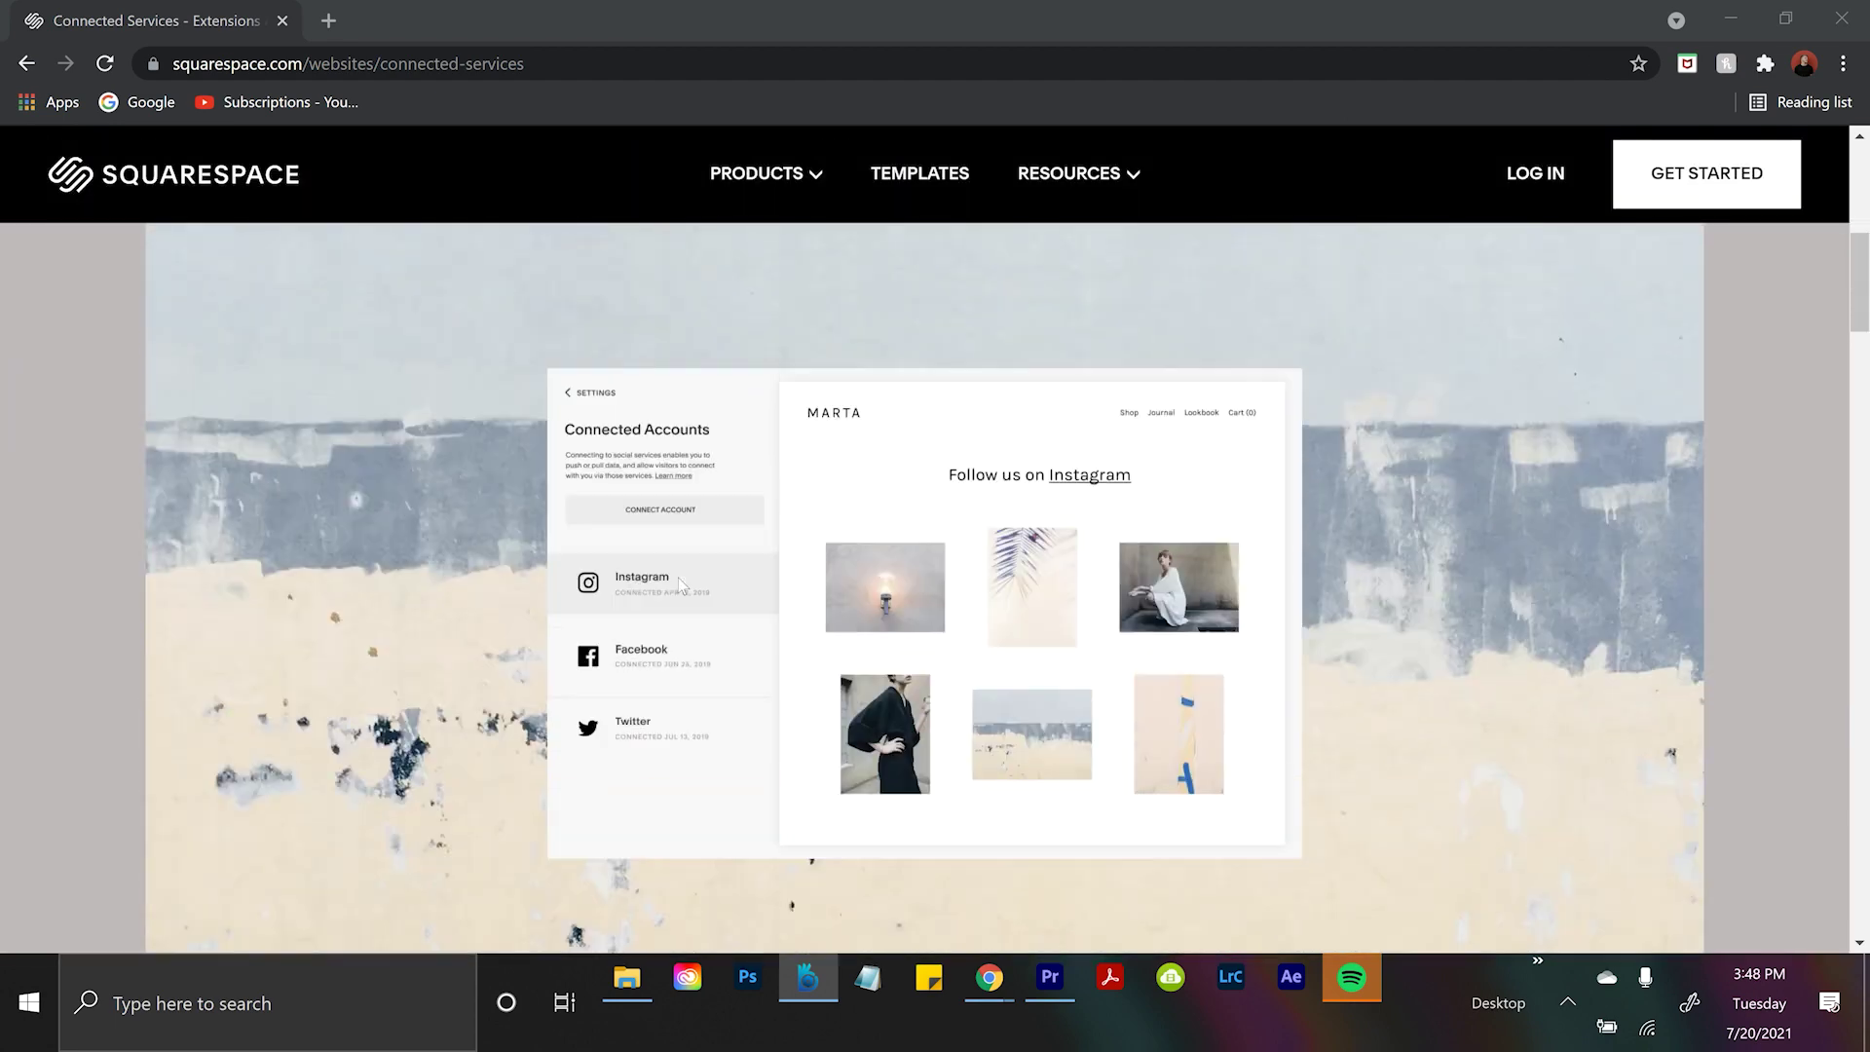